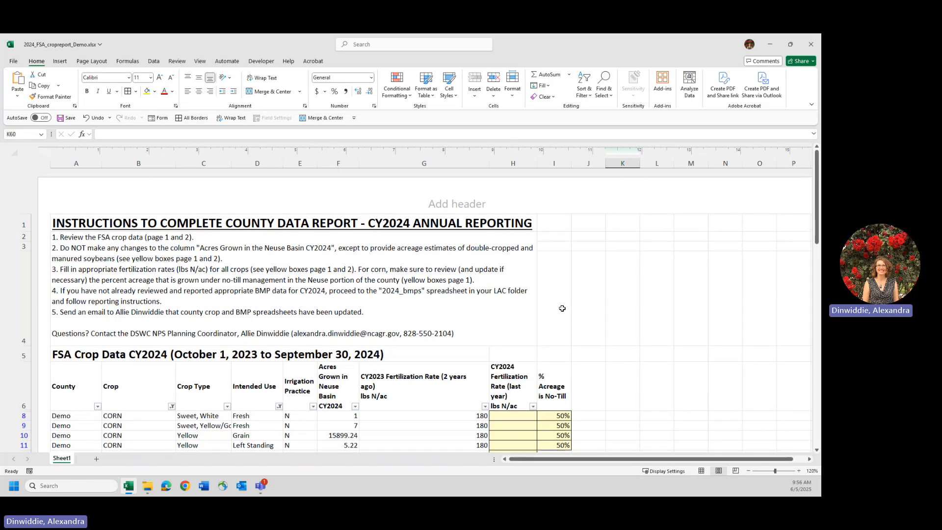
Step: Review the FSA crop table's column headings from County to CY2024 Fertilization Rate and skim all its crop rows
left_click(88, 388)
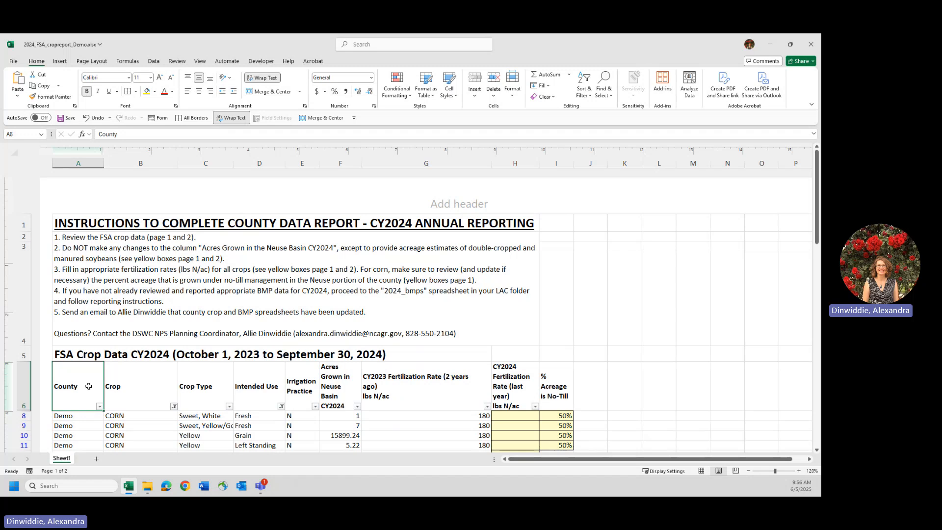
left_click_drag(89, 386, 535, 402)
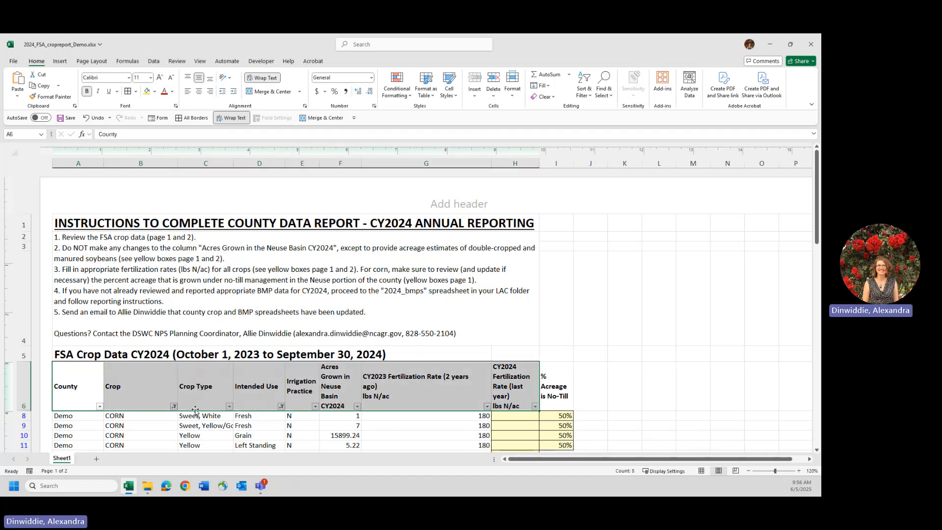
left_click(653, 394)
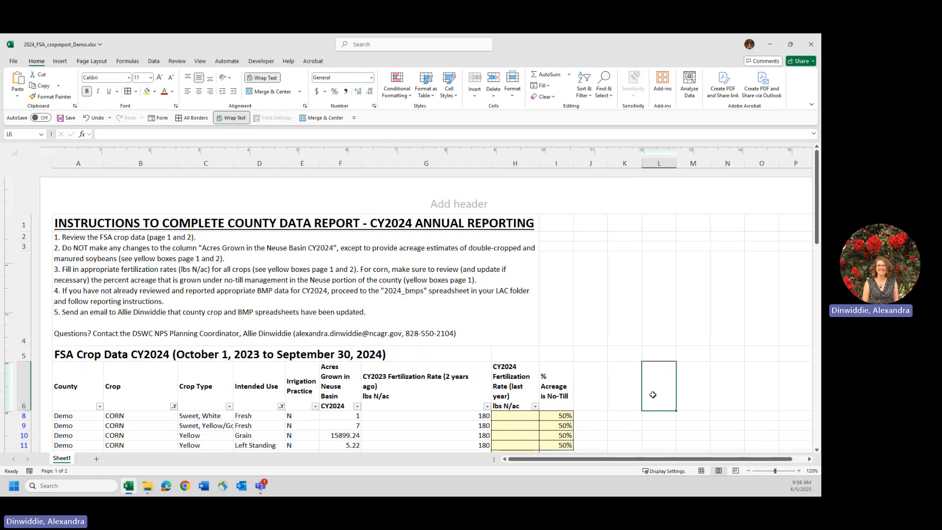
scroll(653, 395, "down", 15)
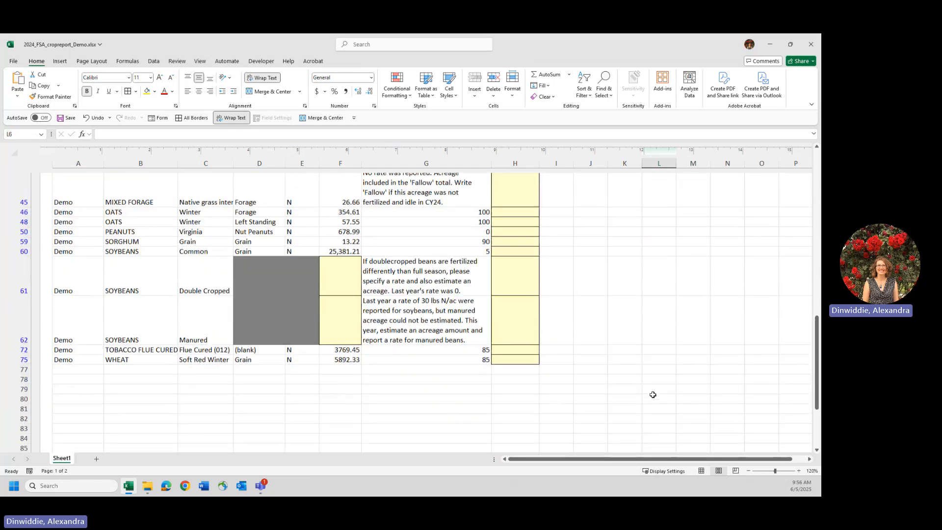
scroll(652, 395, "up", 15)
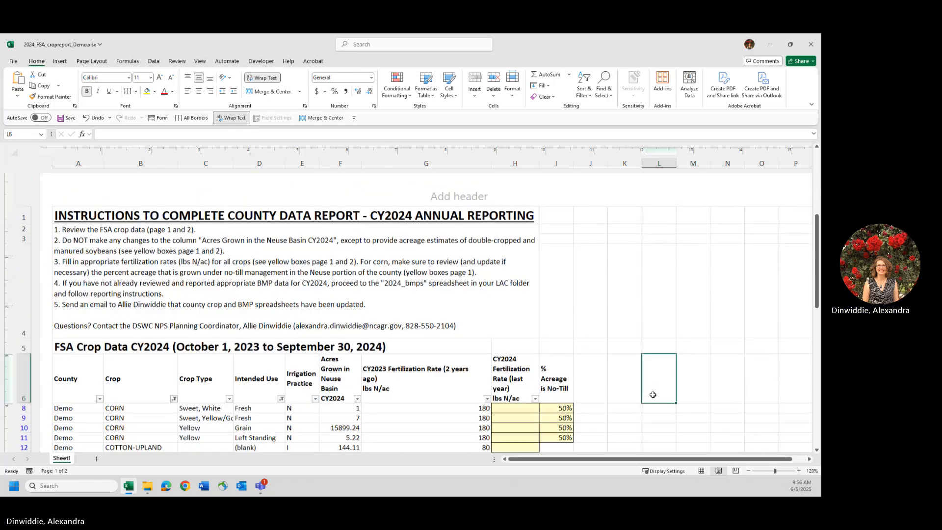
scroll(652, 395, "up", 2)
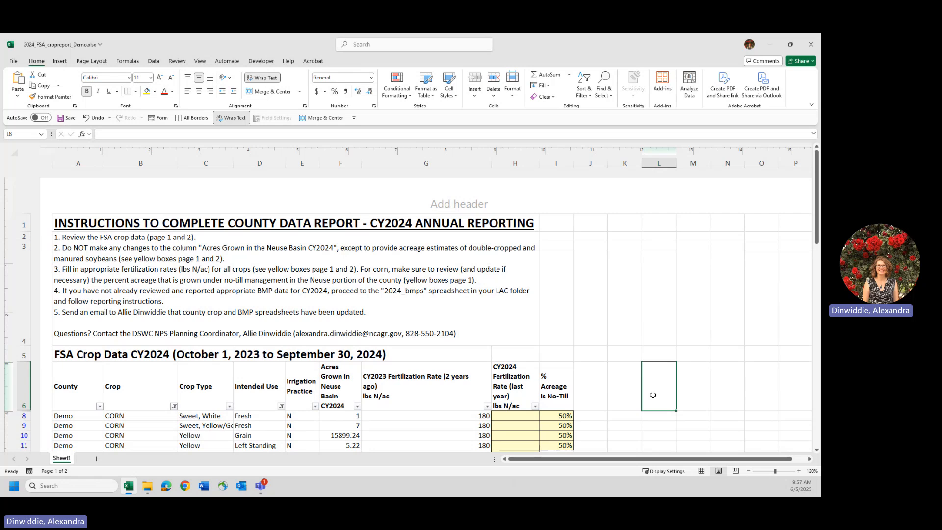
Step: Examine the yellow CY2024 fertilization rate cells for all crops and the no-till percentages for corn
scroll(618, 397, "down", 3)
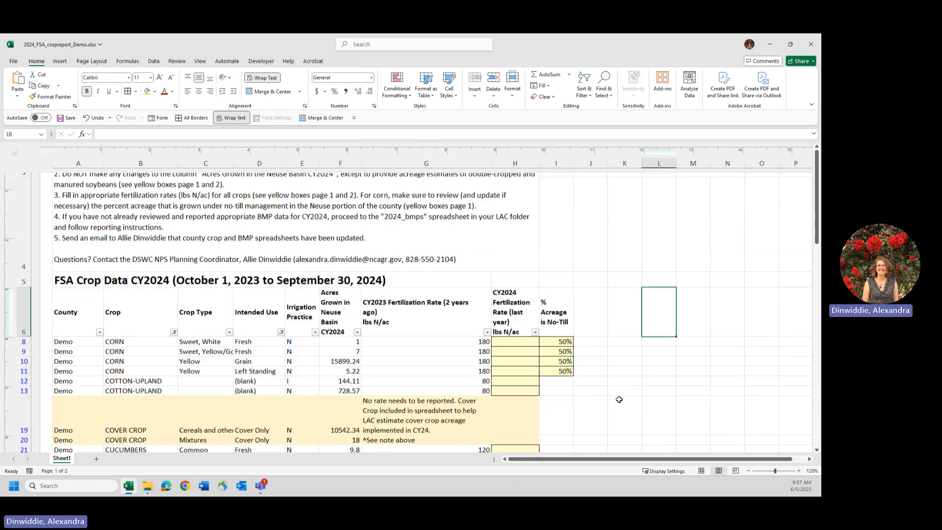
left_click_drag(506, 273, 553, 309)
left_click(528, 311)
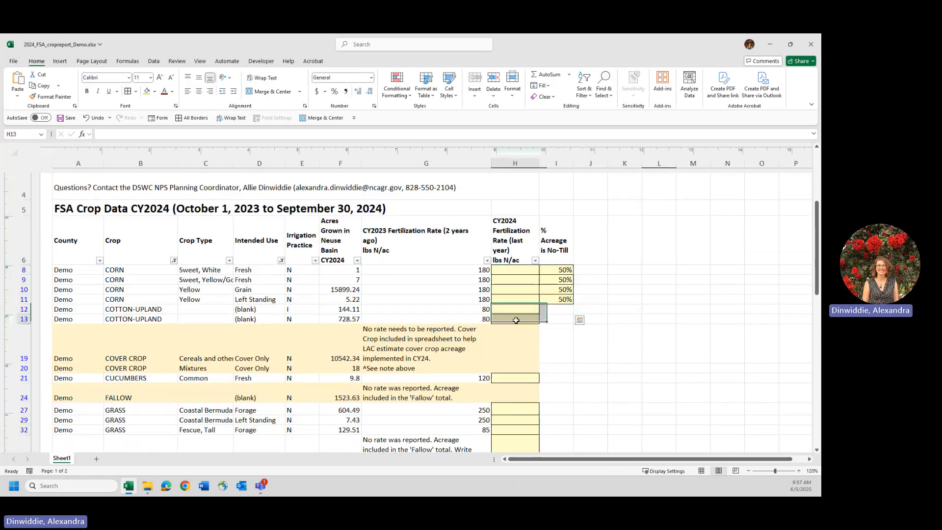
left_click(505, 379)
scroll(505, 379, "down", 10)
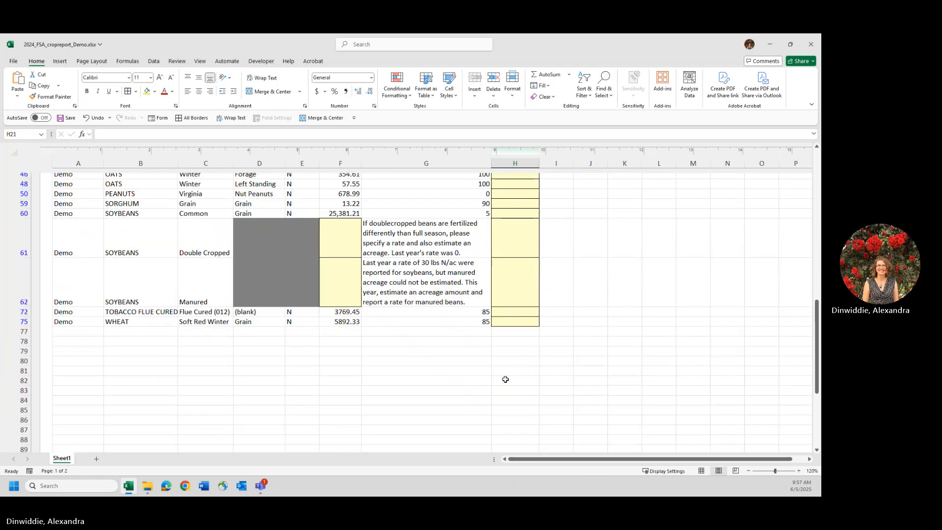
scroll(506, 380, "up", 10)
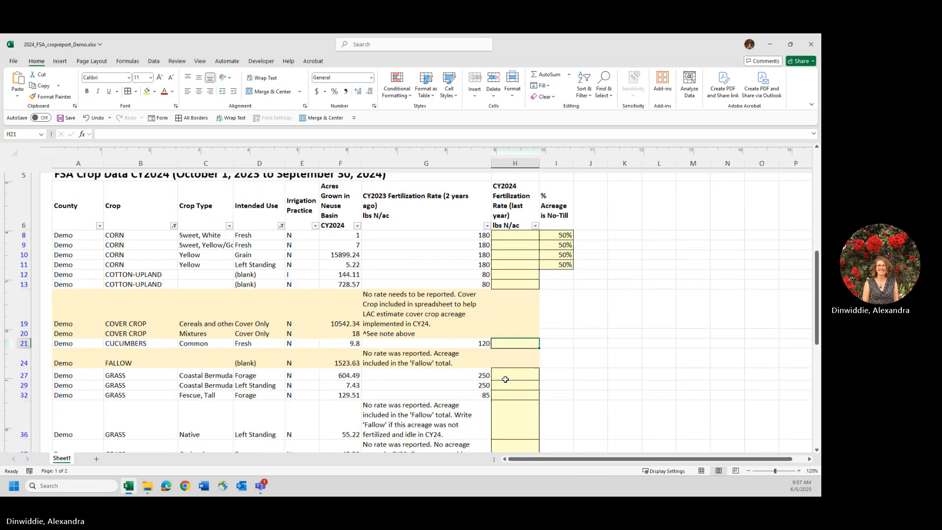
left_click(634, 349)
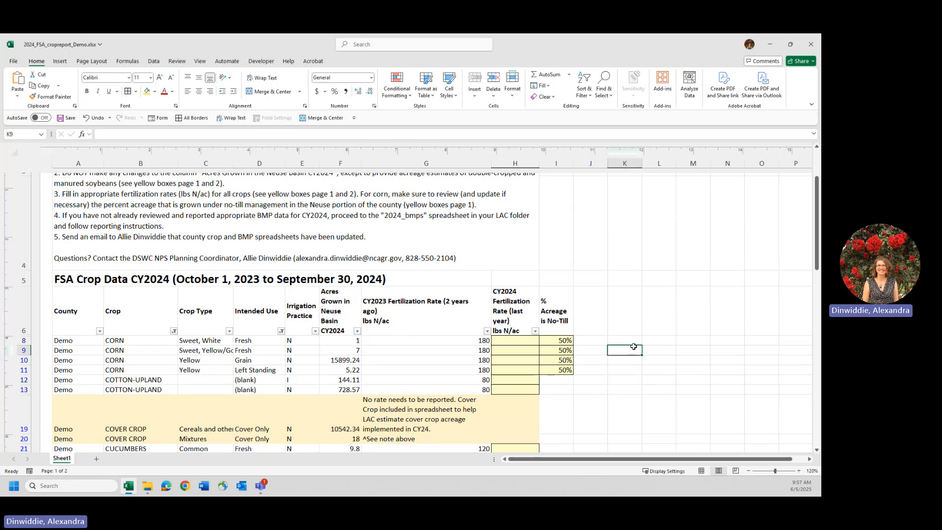
scroll(634, 349, "up", 2)
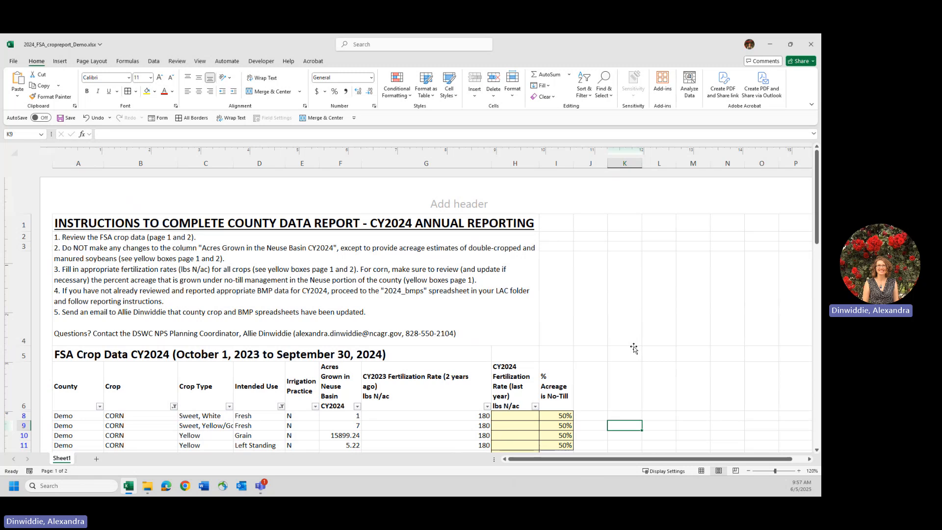
Step: Review the Acres Grown in Neuse Basin CY2024 column from the corn rows through the end of page 2
scroll(633, 348, "down", 4)
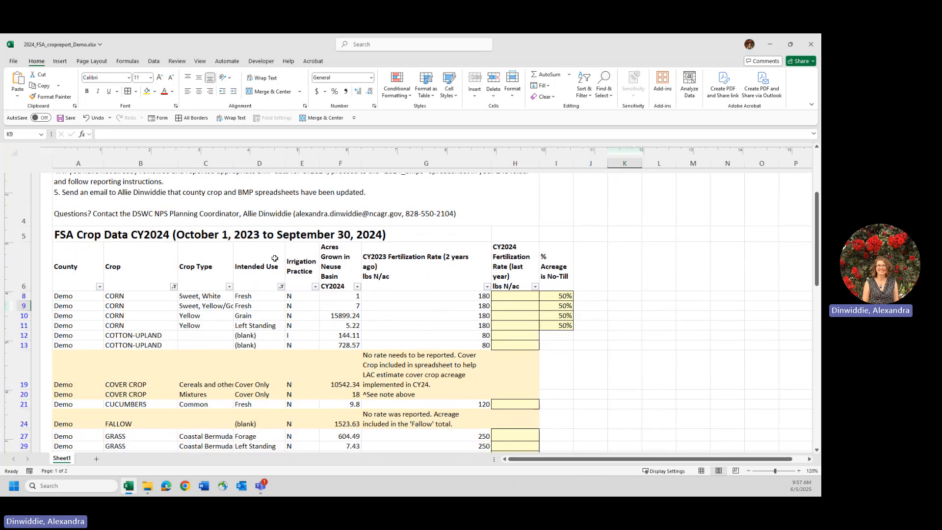
left_click(338, 267)
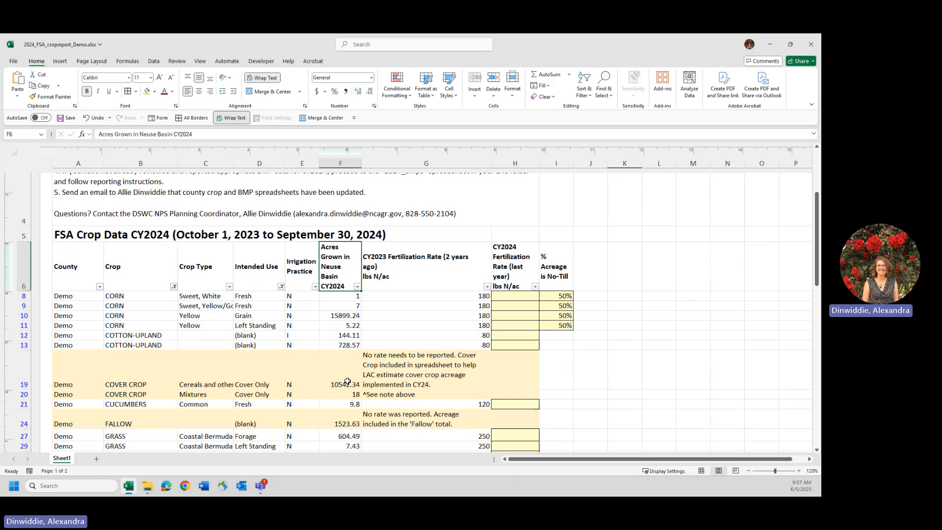
scroll(347, 381, "down", 4)
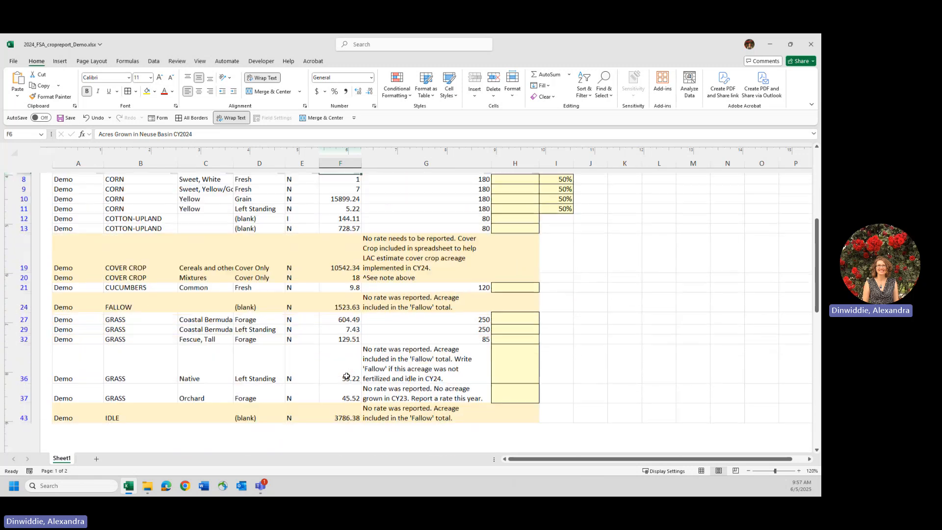
scroll(346, 377, "down", 8)
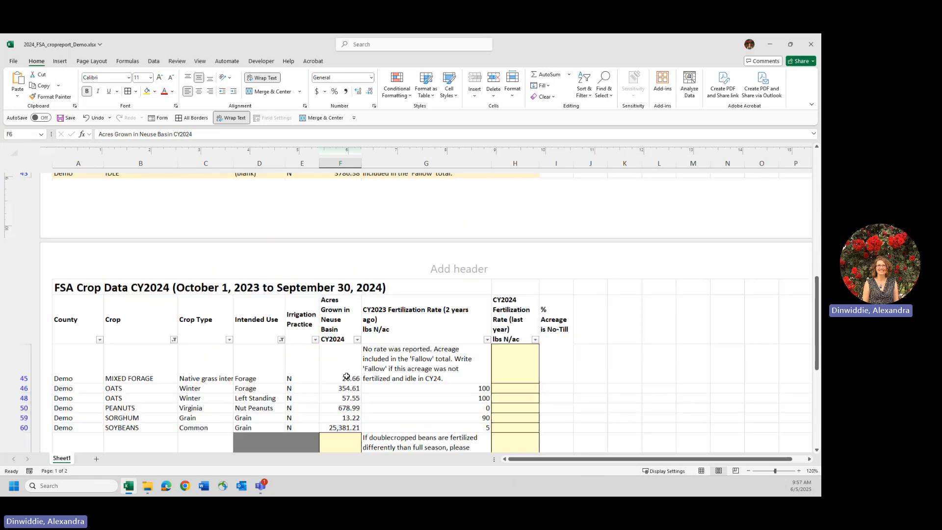
scroll(346, 376, "down", 4)
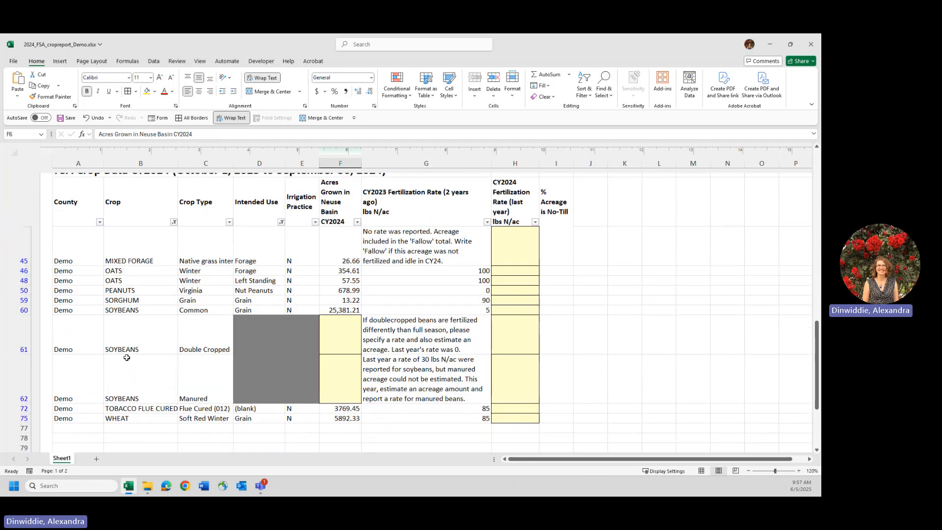
Step: Inspect the double-cropped and manured soybean rows on page 2 and their yellow acreage cells
left_click_drag(120, 259, 118, 281)
scroll(118, 332, "up", 2)
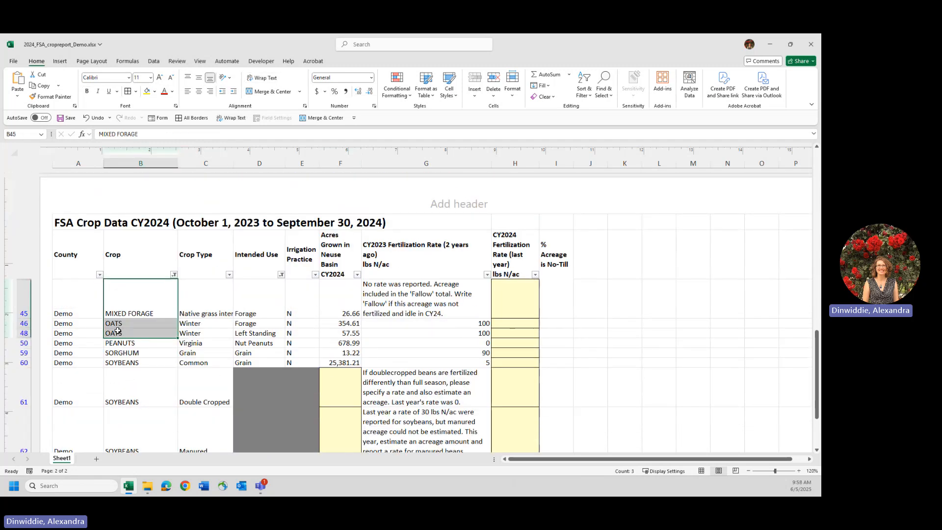
scroll(118, 331, "down", 4)
left_click(134, 271)
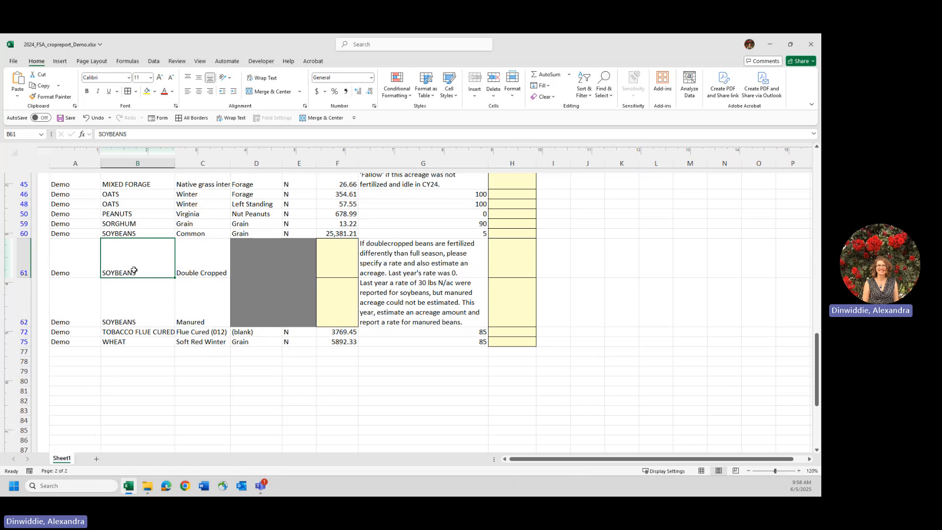
left_click_drag(142, 266, 201, 316)
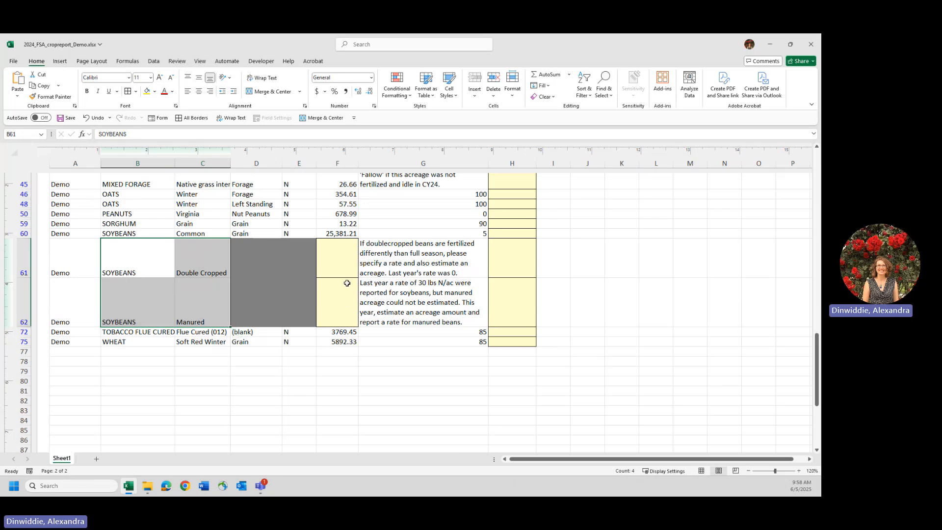
mouse_move(343, 266)
left_mouse_down()
mouse_move(338, 304)
mouse_move(335, 260)
left_mouse_up()
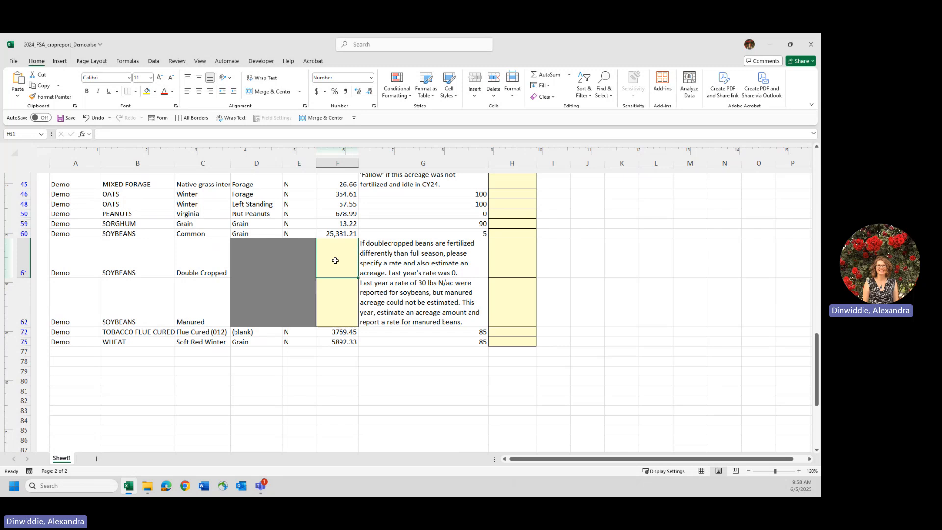
left_click(338, 303)
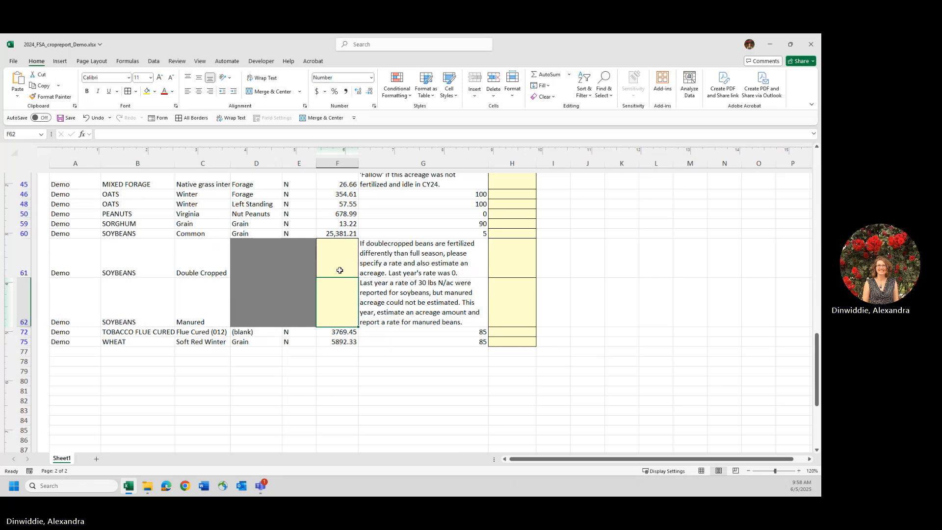
Step: Examine which crops are included and excluded in the Crop column's filter list, and close it without changing the filter
scroll(339, 270, "up", 15)
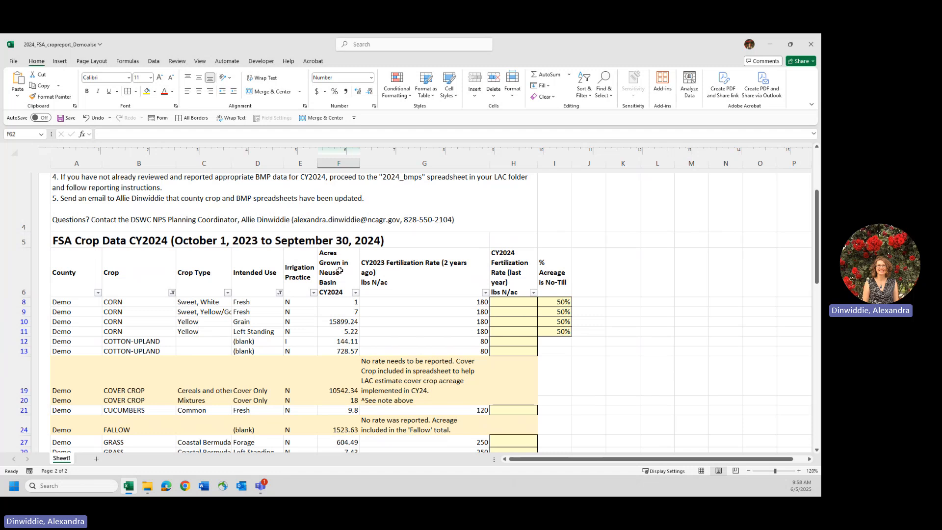
left_click(172, 293)
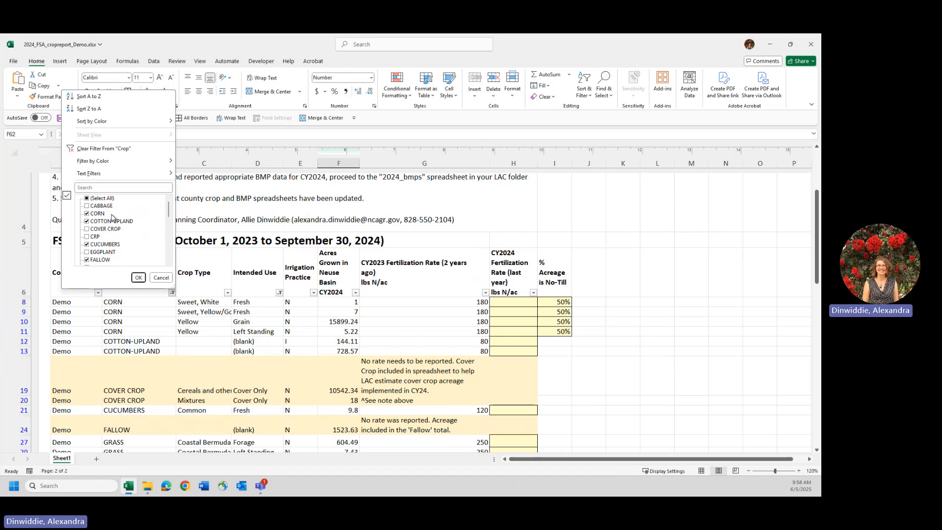
scroll(132, 255, "down", 10)
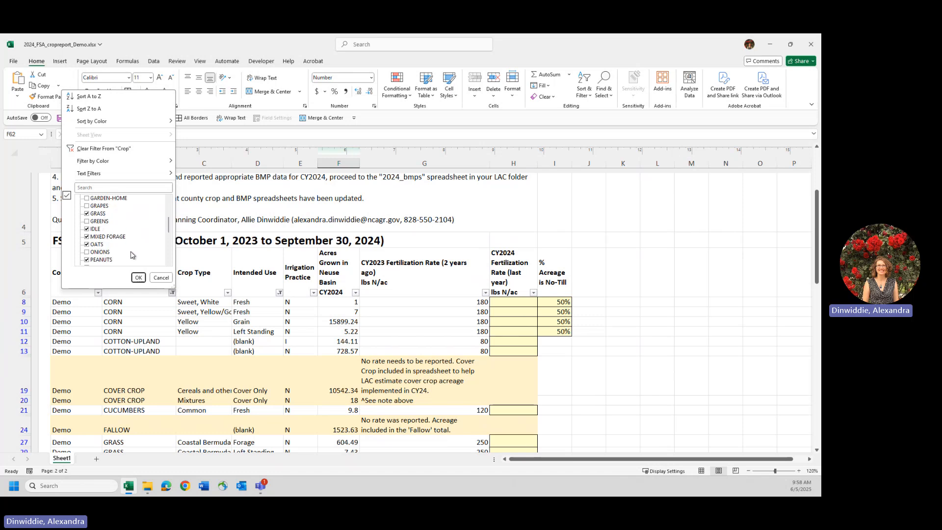
scroll(131, 254, "up", 10)
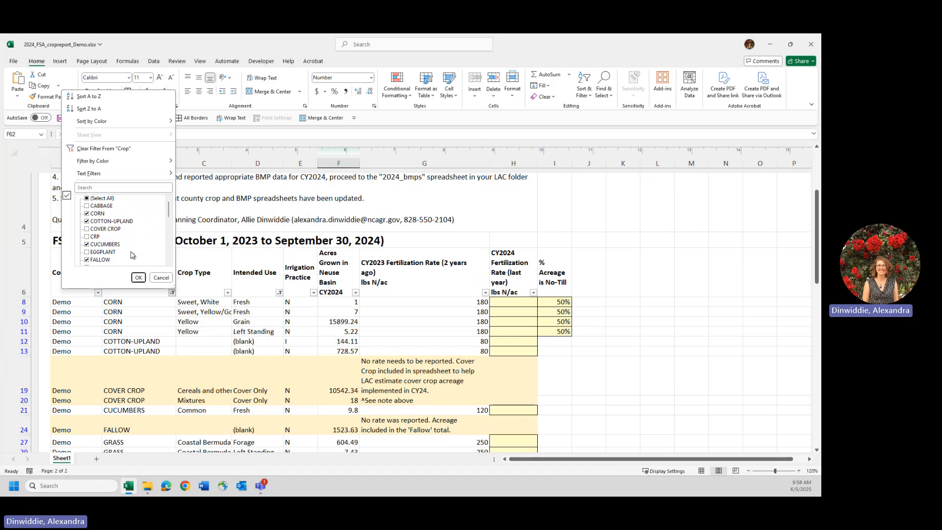
scroll(132, 255, "down", 2)
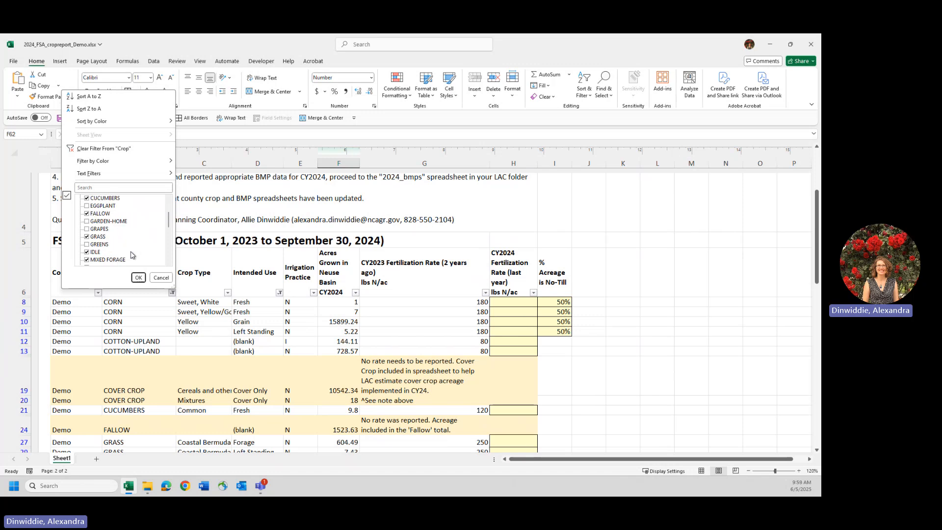
scroll(152, 229, "up", 2)
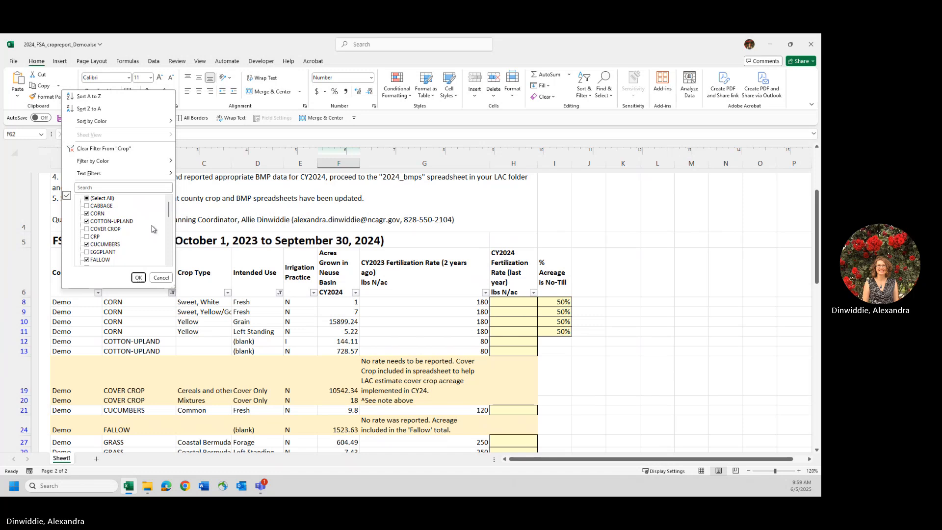
scroll(152, 229, "down", 2)
scroll(153, 229, "down", 1)
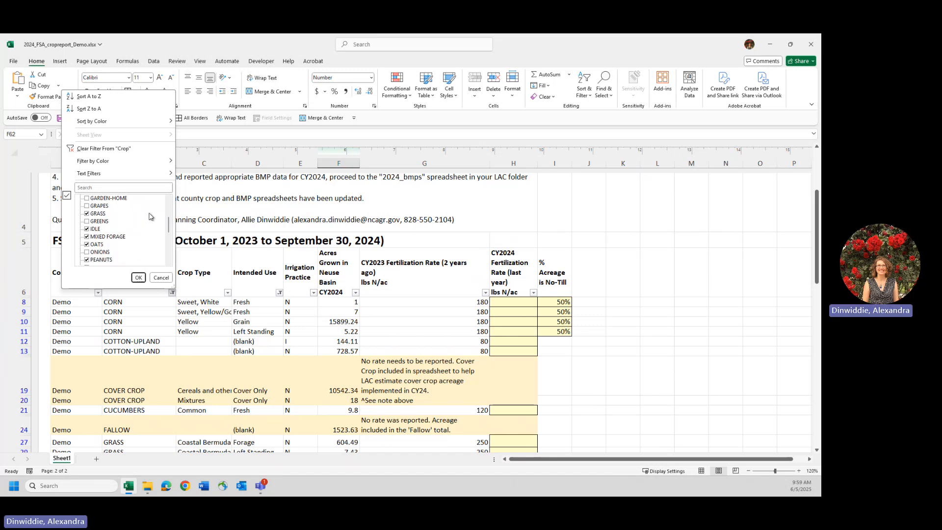
scroll(131, 231, "up", 3)
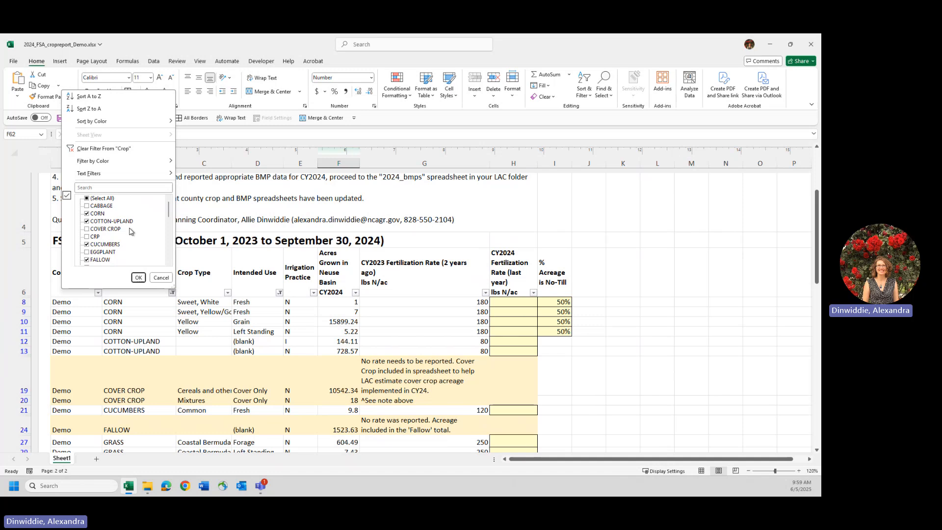
scroll(131, 231, "down", 3)
scroll(131, 231, "down", 5)
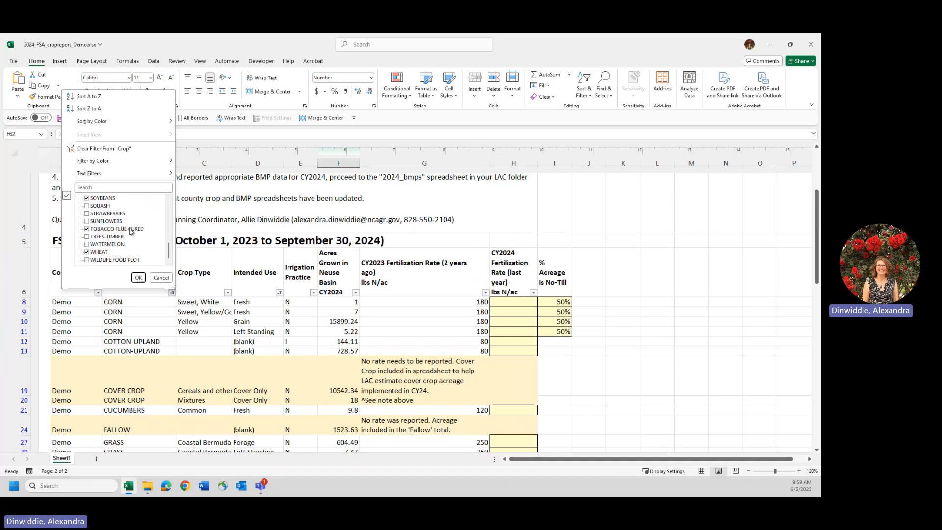
scroll(131, 231, "up", 8)
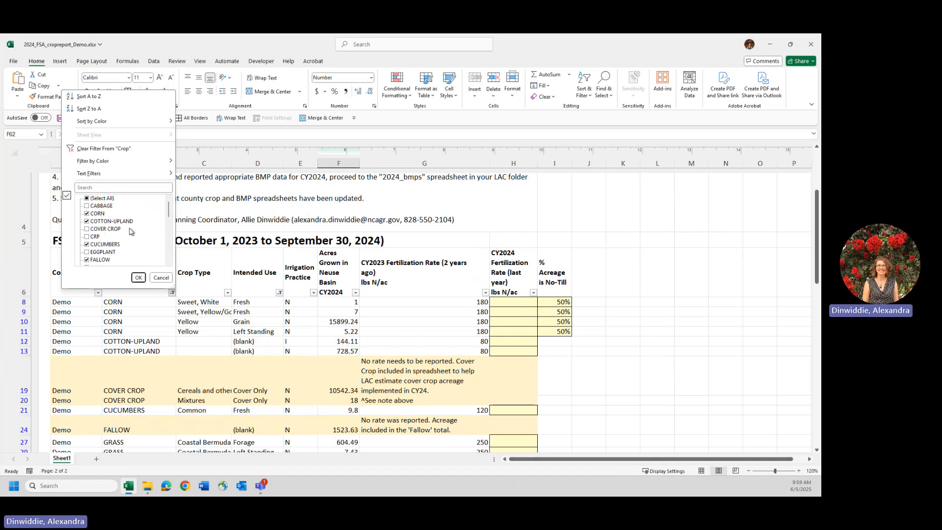
left_click(160, 278)
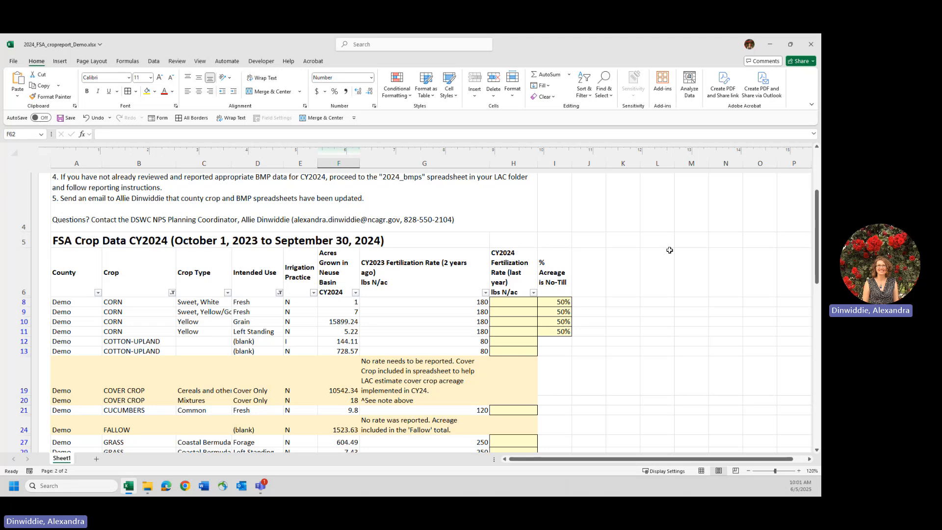
Step: Examine the blank yellow acreage cells for double-cropped and manured soybeans and the estimate notes beside them on page 2
scroll(670, 251, "down", 10)
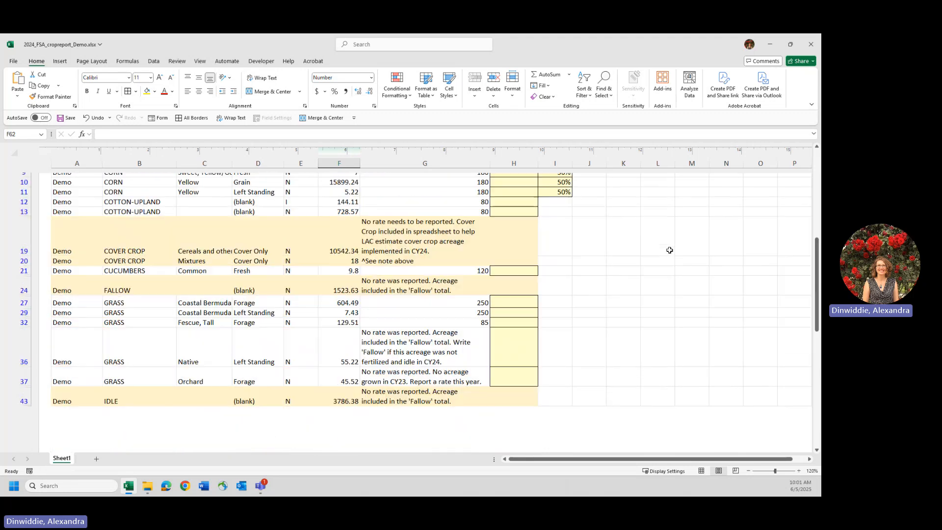
scroll(670, 250, "down", 5)
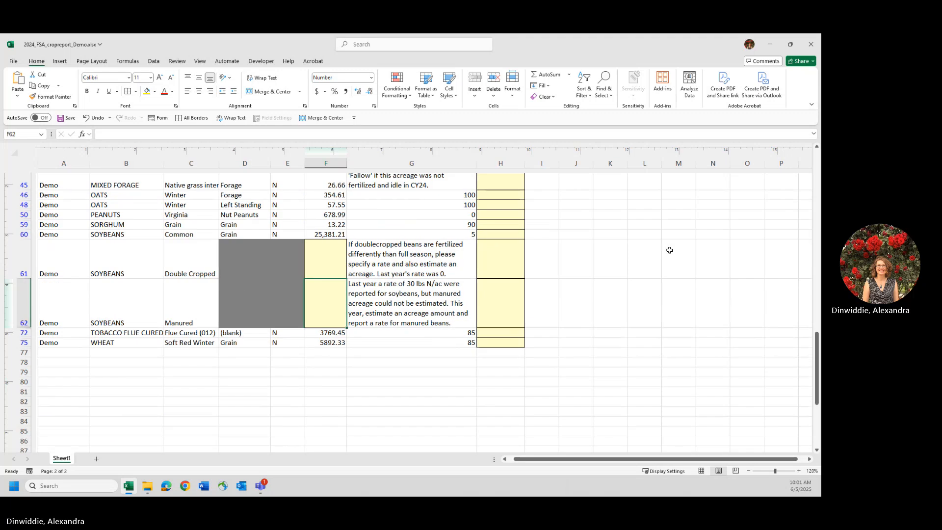
left_click_drag(147, 269, 334, 285)
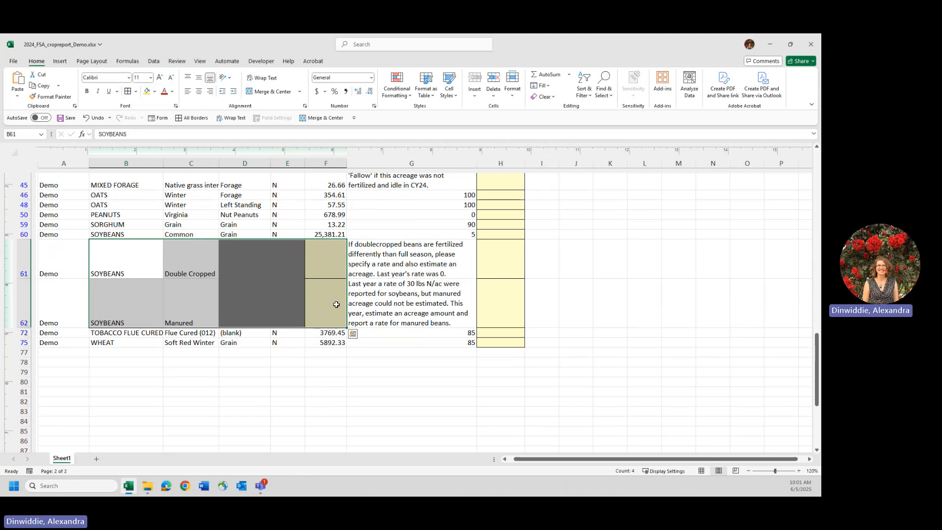
left_click(357, 380)
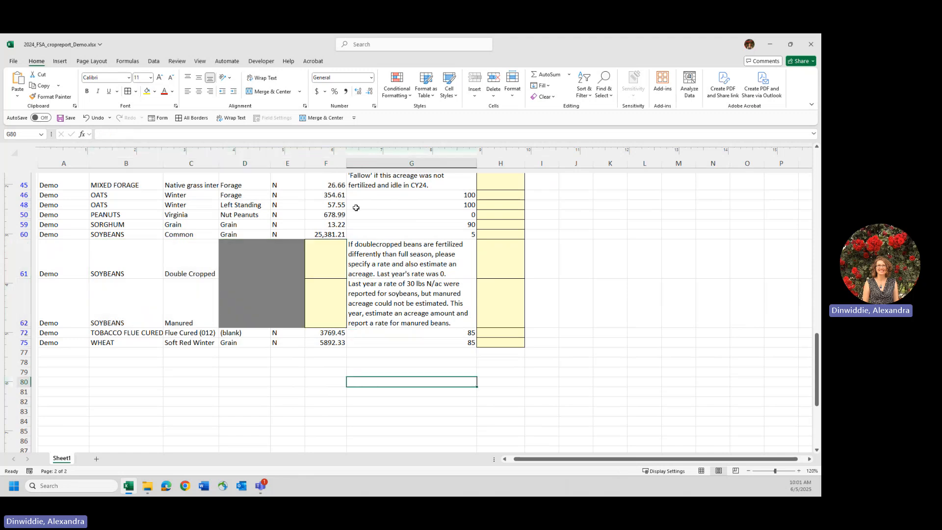
left_click(328, 263)
left_click(330, 298)
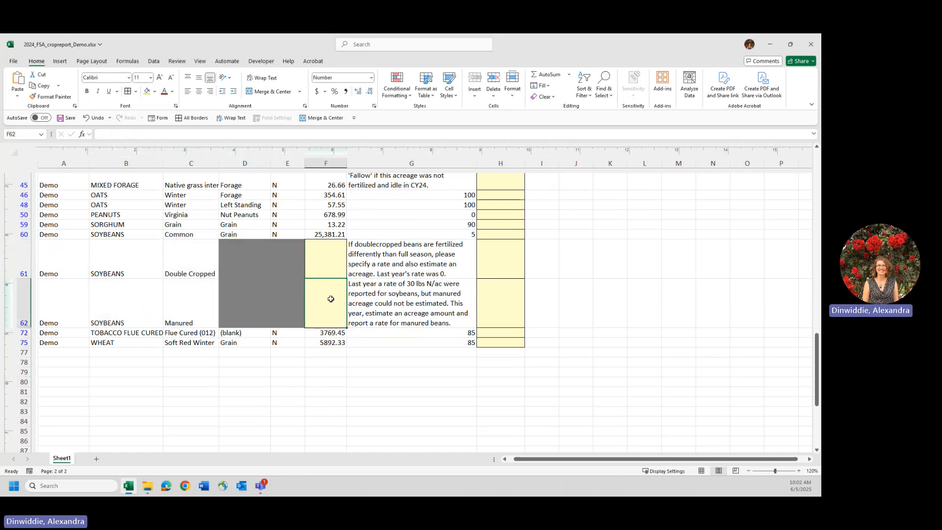
left_click(340, 270)
left_click(332, 299)
left_click(327, 273)
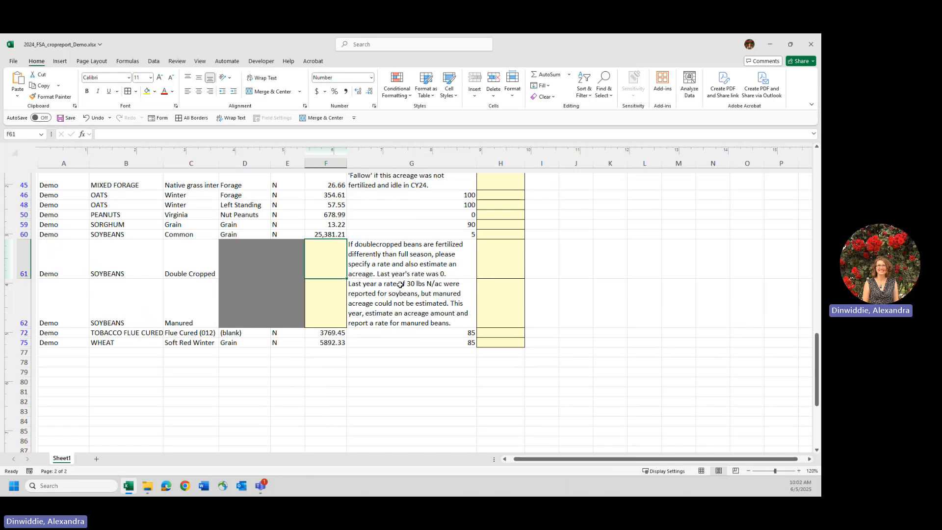
Step: Compare the CY2023 and CY2024 Fertilization Rate column headings on page 1, and inspect the % Acreage is No-Till cells for corn
scroll(400, 285, "up", 8)
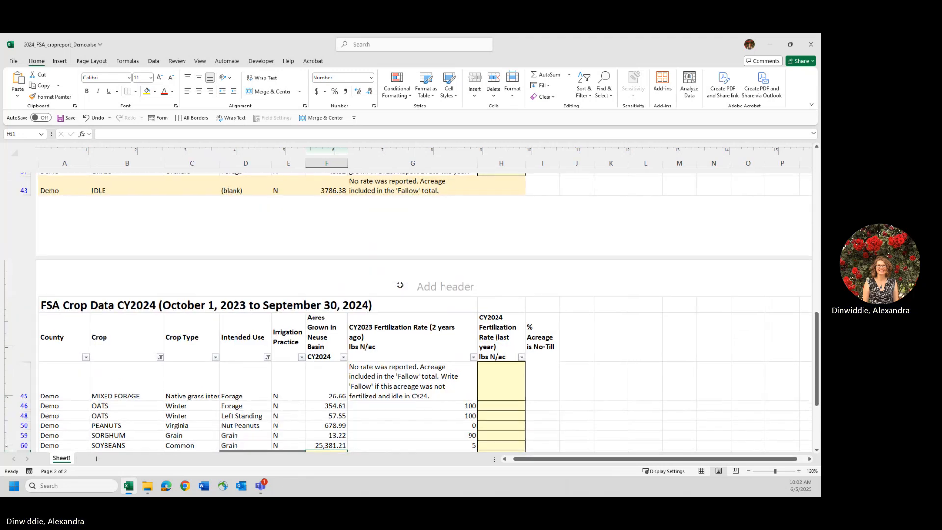
scroll(400, 285, "up", 5)
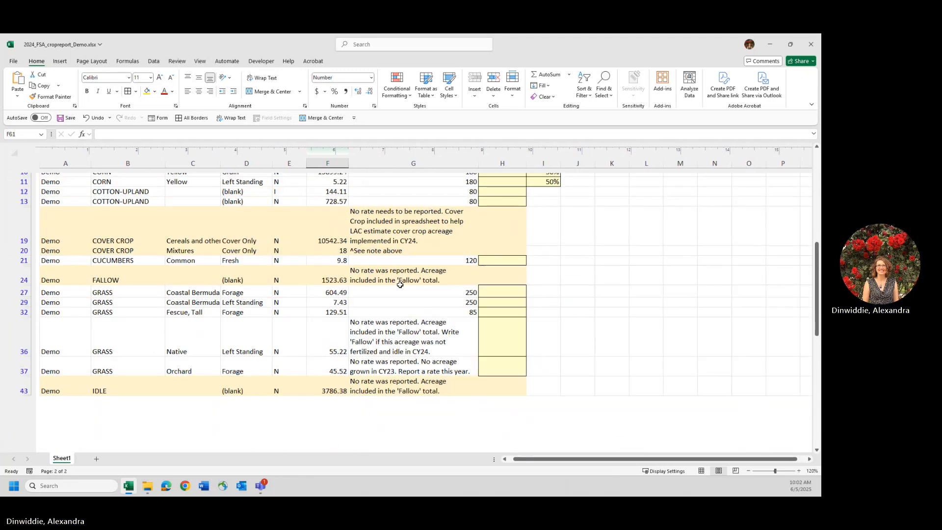
scroll(400, 285, "up", 6)
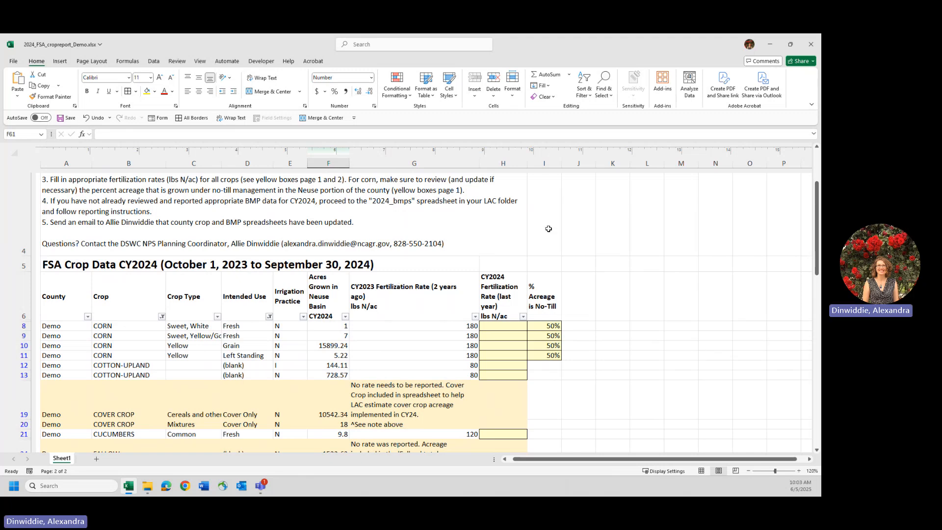
left_click(670, 302)
scroll(670, 302, "down", 1)
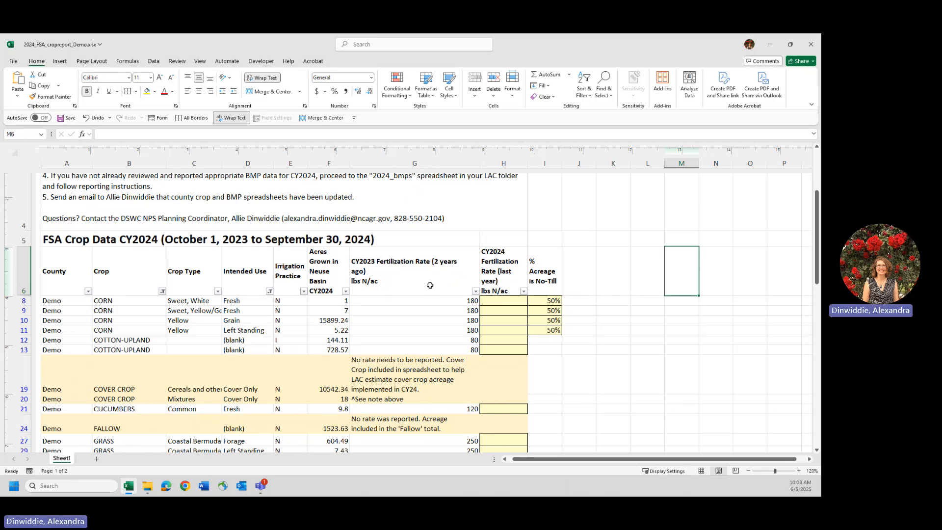
left_click_drag(441, 280, 500, 276)
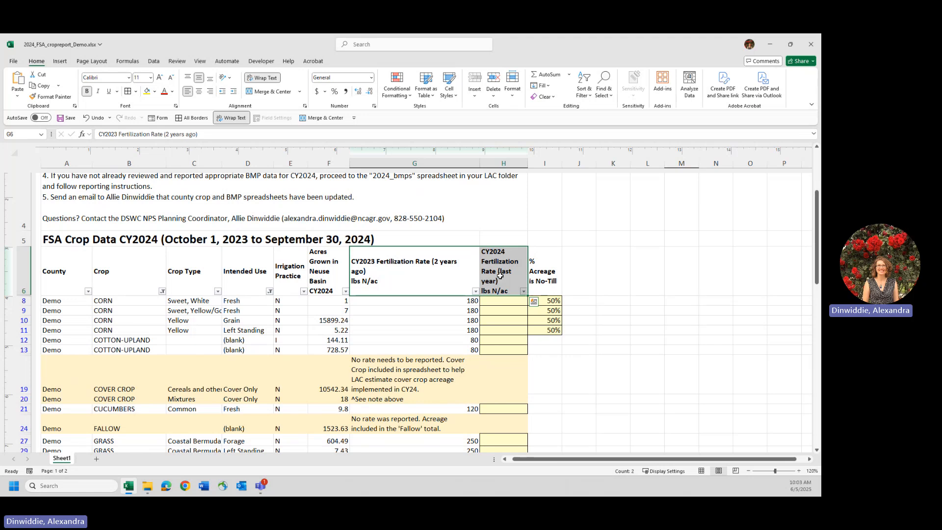
left_click(437, 273)
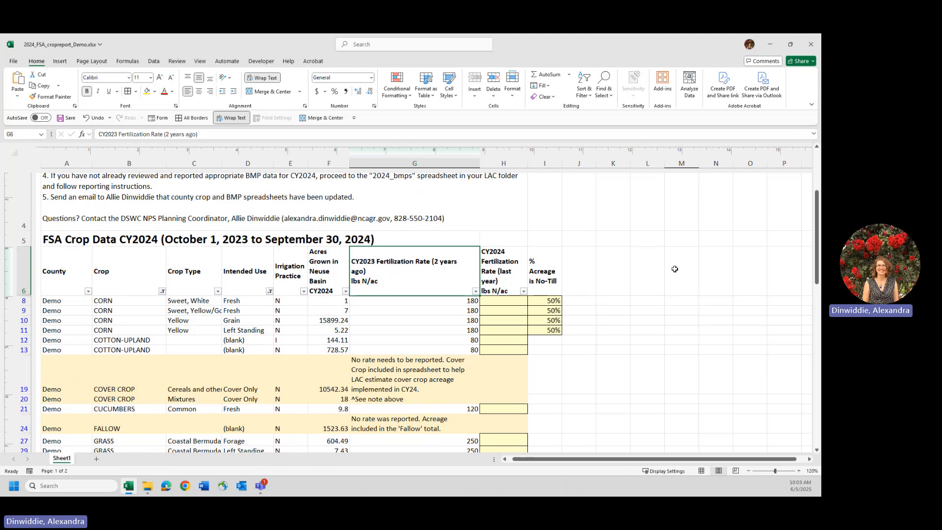
left_click(487, 287)
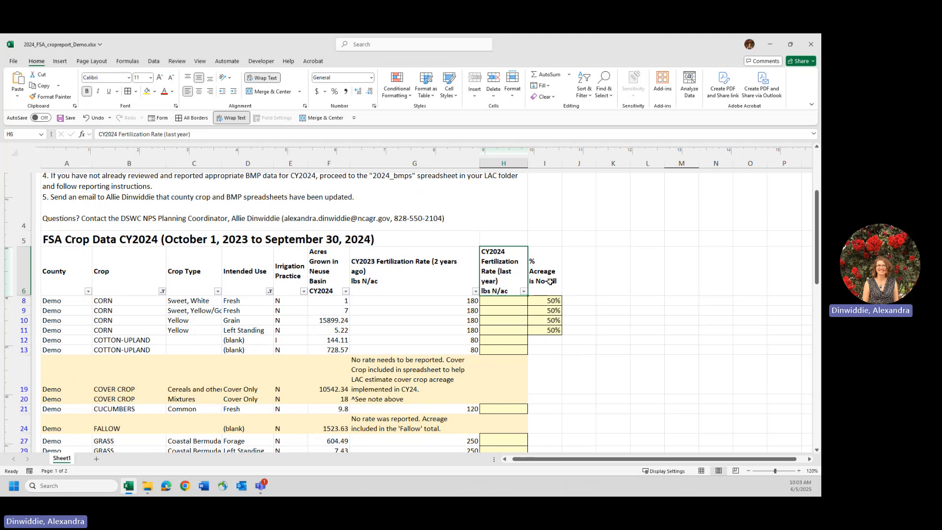
left_click_drag(550, 283, 559, 344)
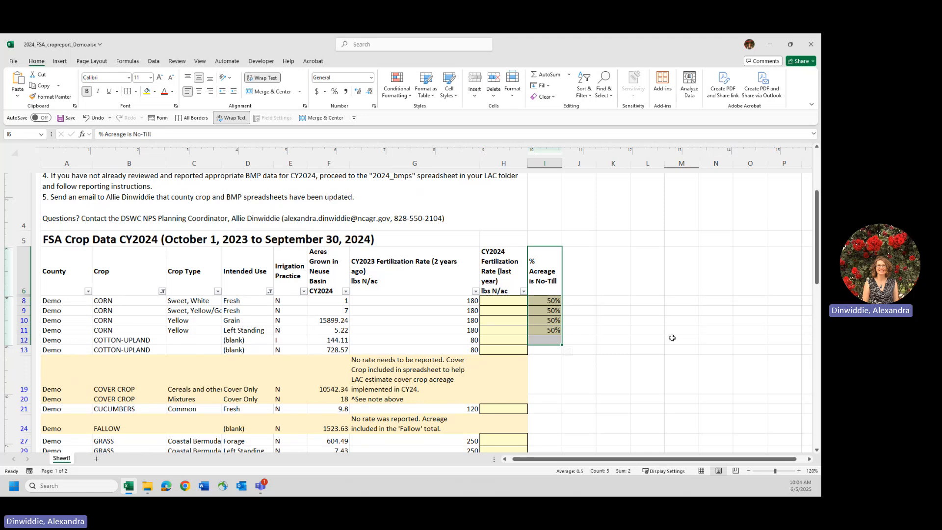
Step: Review the CY2023 fertilization rates and the reporting notes for the crops listed on page 1
scroll(685, 404, "down", 1)
scroll(684, 404, "down", 3)
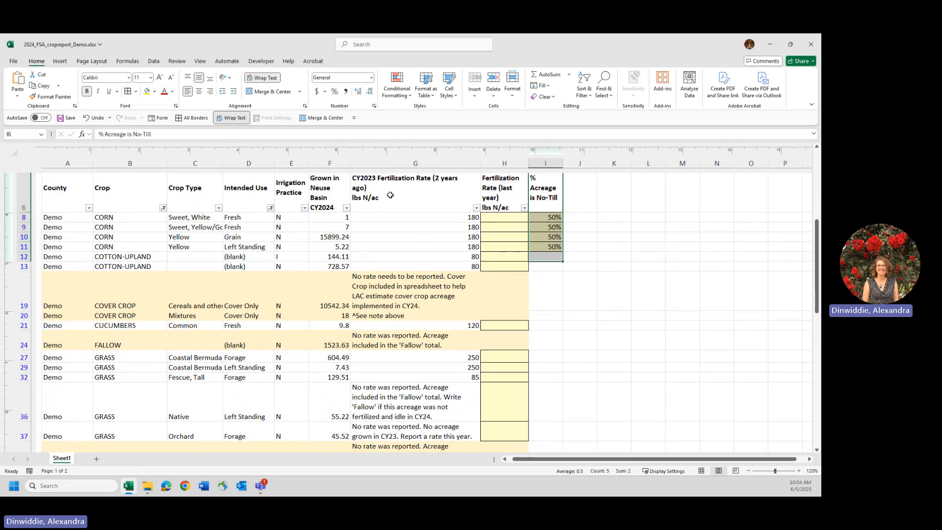
scroll(426, 194, "down", 1)
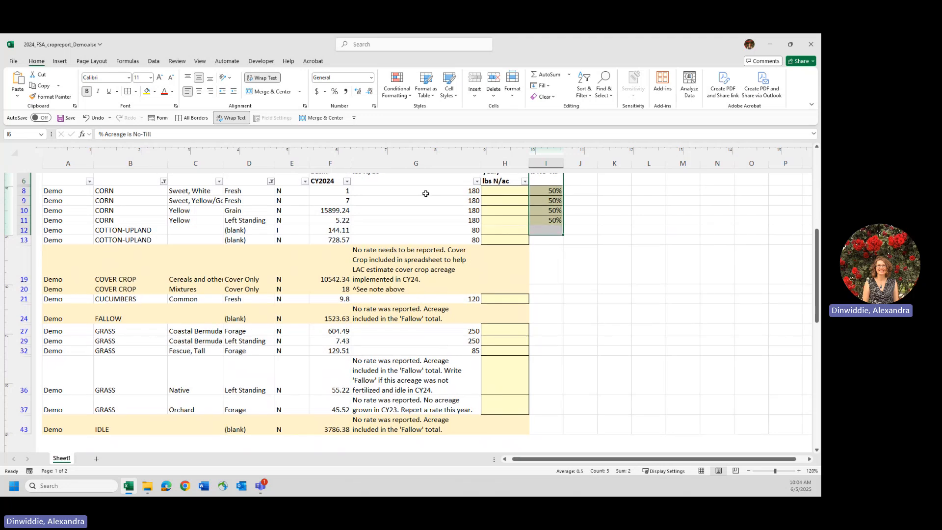
scroll(426, 194, "down", 1)
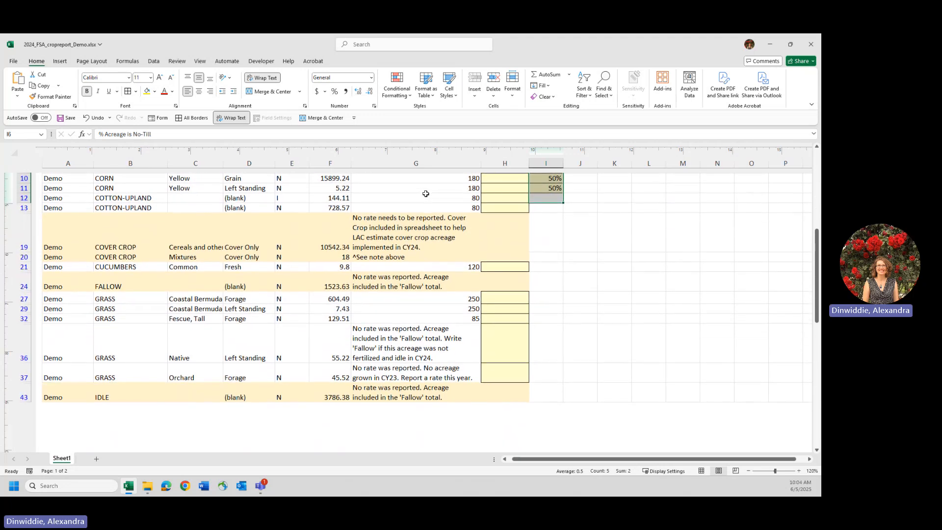
scroll(426, 194, "down", 3)
scroll(426, 194, "down", 2)
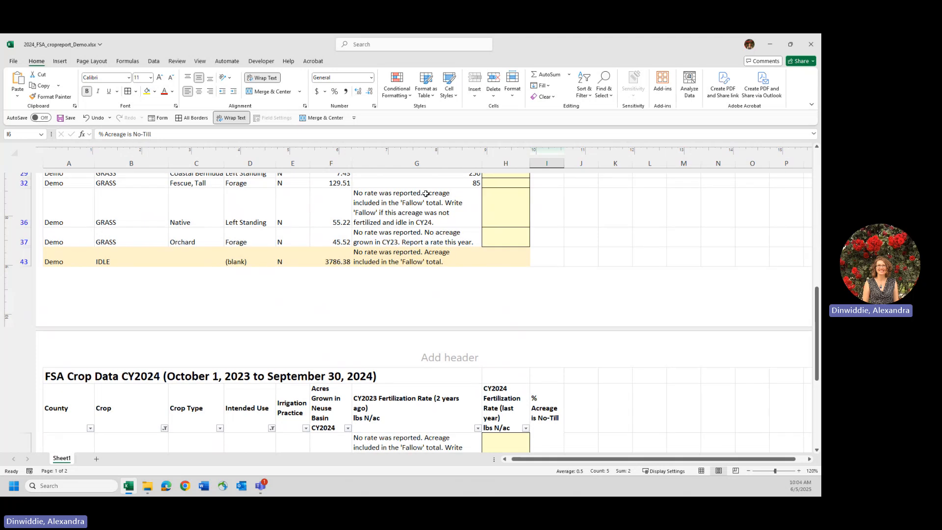
Step: Read the instructions for completing the CY2024 county data report above the crop table, including the BMP spreadsheet and notification steps
scroll(426, 194, "up", 15)
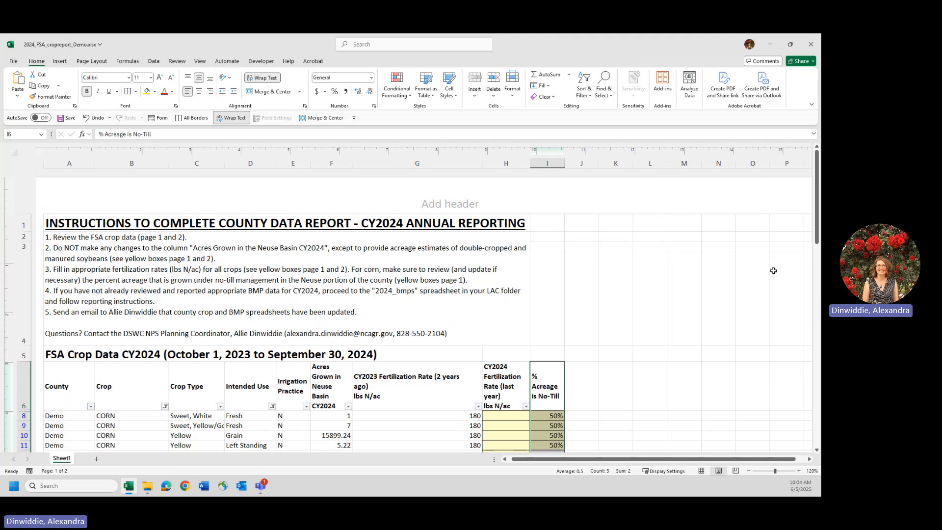
scroll(773, 271, "down", 1)
left_click(608, 273)
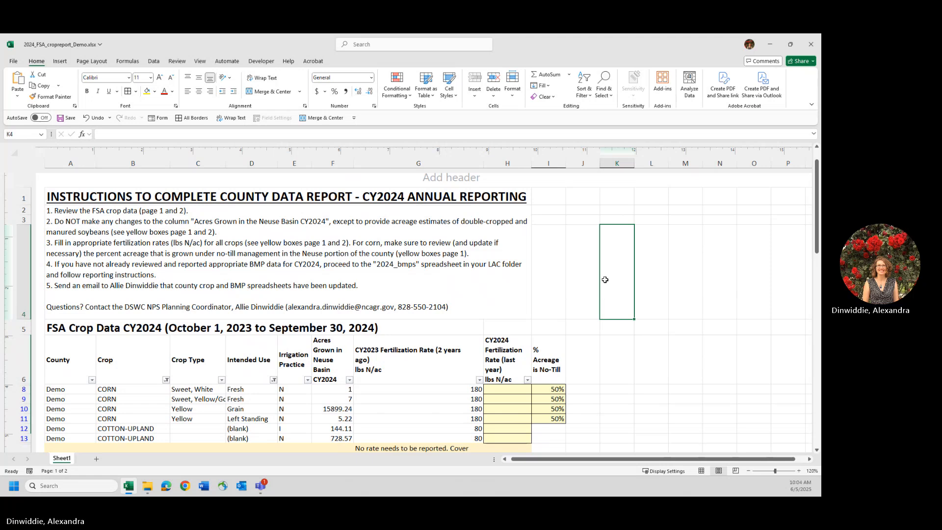
left_click(563, 253)
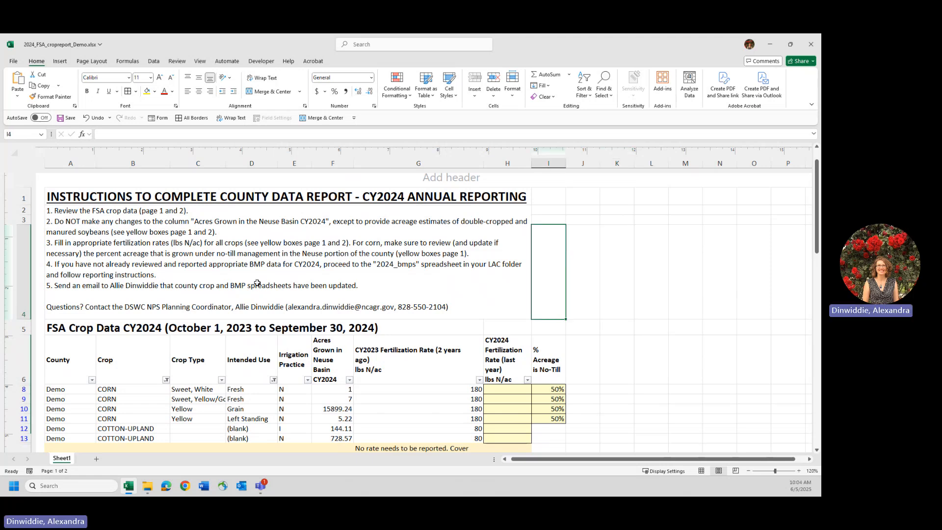
left_click(133, 244)
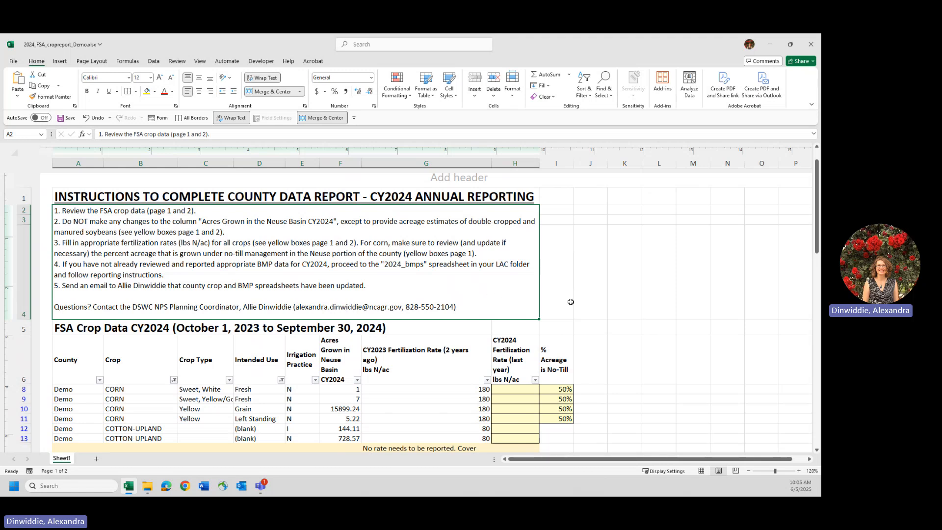
scroll(643, 339, "down", 2)
scroll(644, 340, "up", 3)
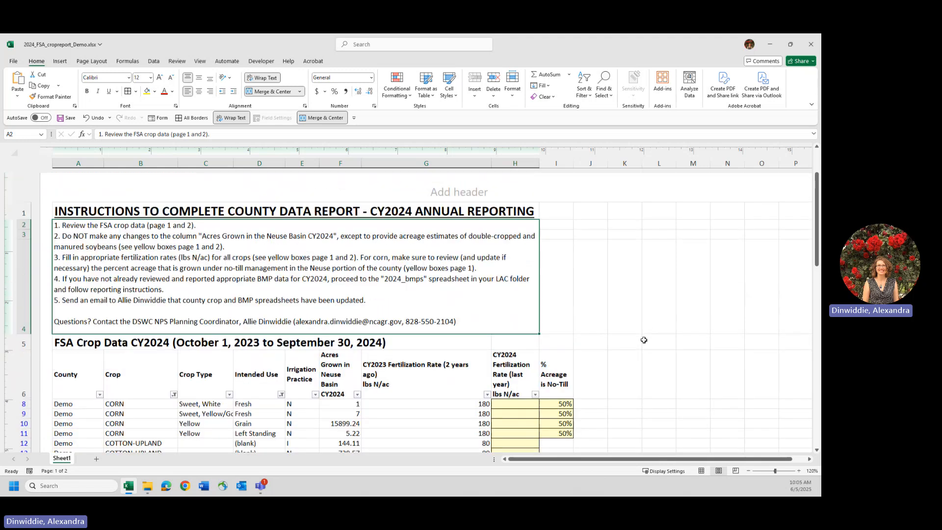
scroll(643, 340, "down", 1)
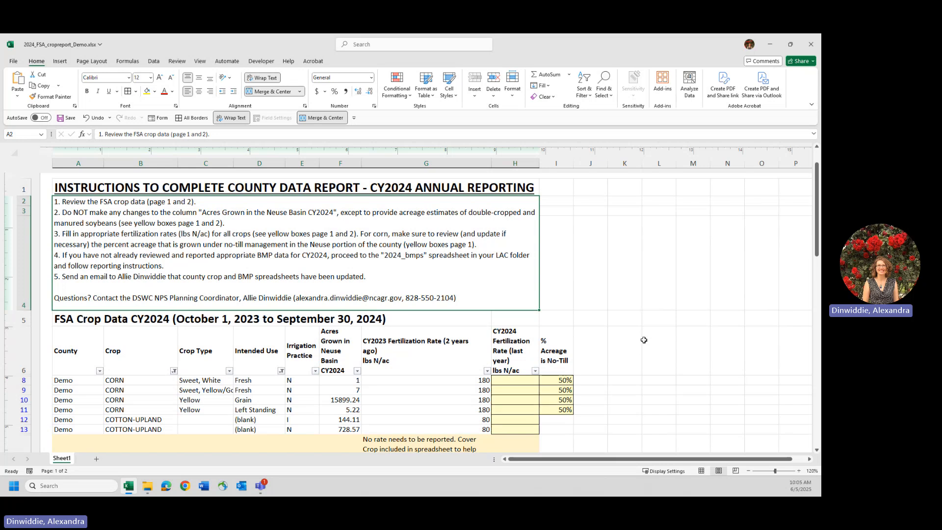
scroll(644, 340, "down", 2)
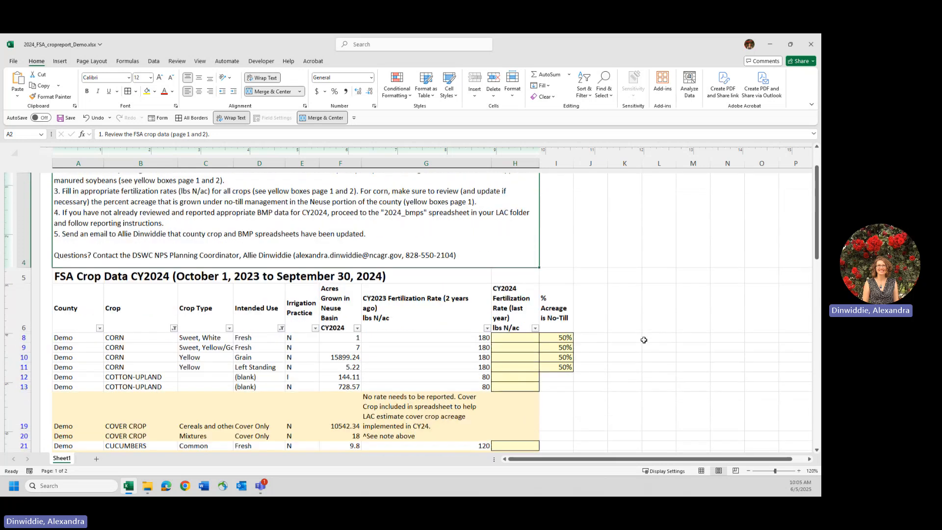
scroll(643, 340, "up", 4)
scroll(643, 340, "down", 4)
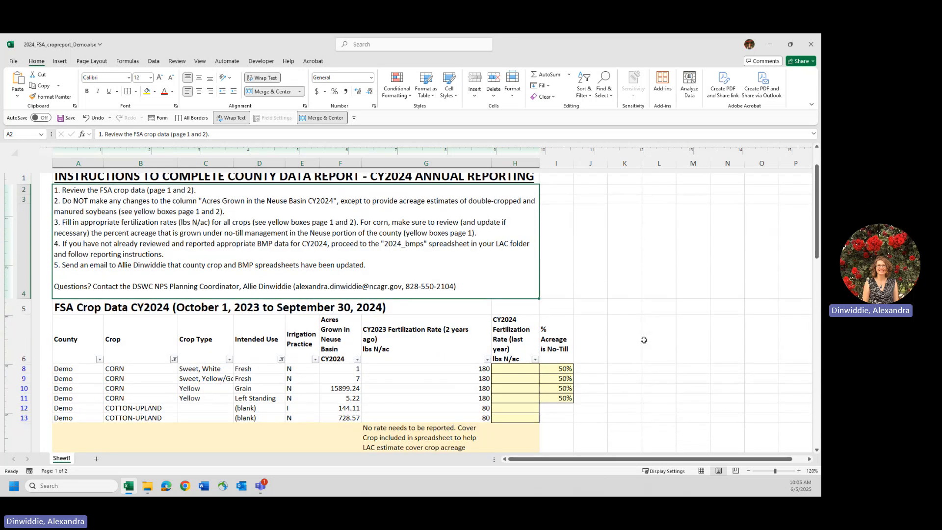
Step: Look over the crop rows and yellow fertilization rate cells across pages 1 and 2
scroll(644, 340, "down", 2)
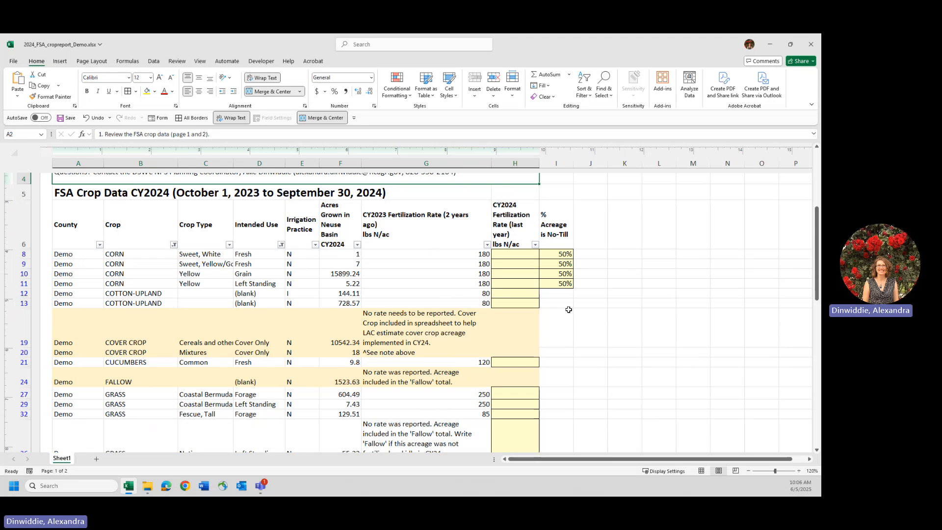
scroll(589, 323, "down", 1)
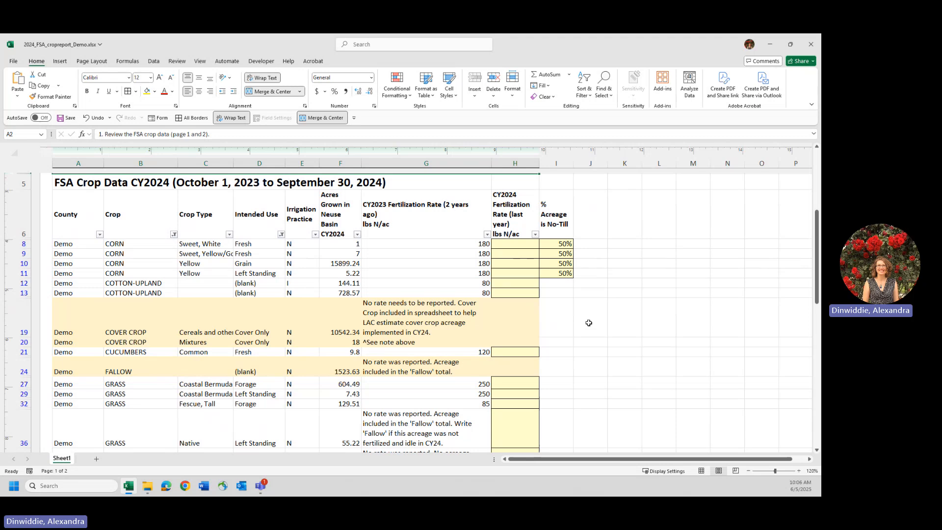
scroll(595, 333, "down", 3)
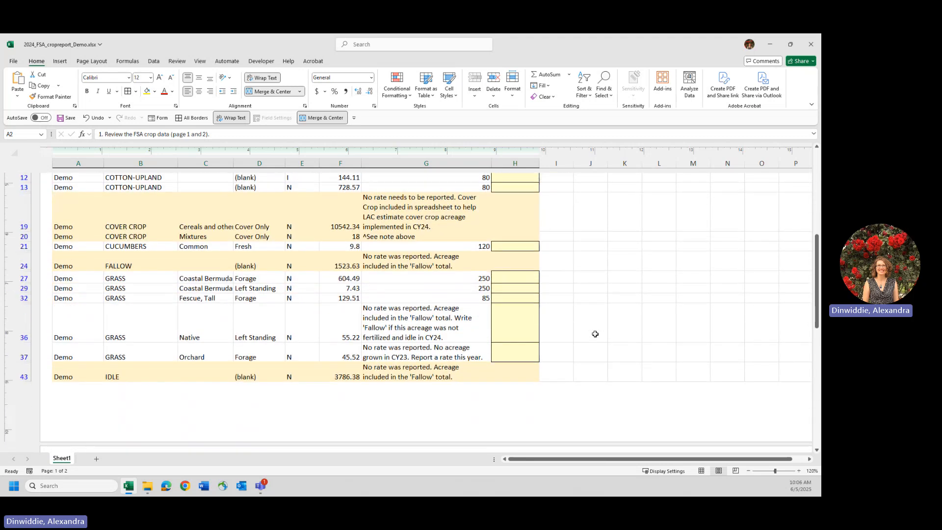
scroll(596, 334, "down", 6)
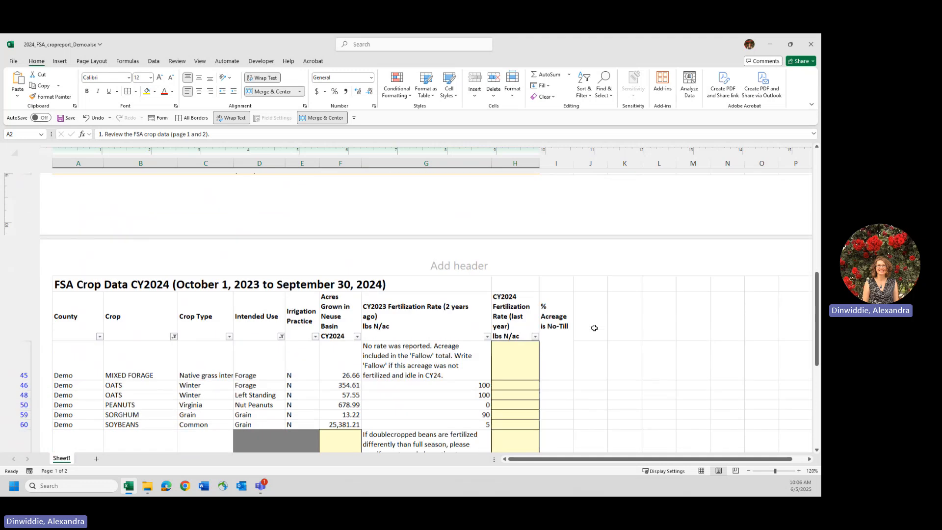
scroll(595, 328, "down", 3)
scroll(594, 328, "up", 4)
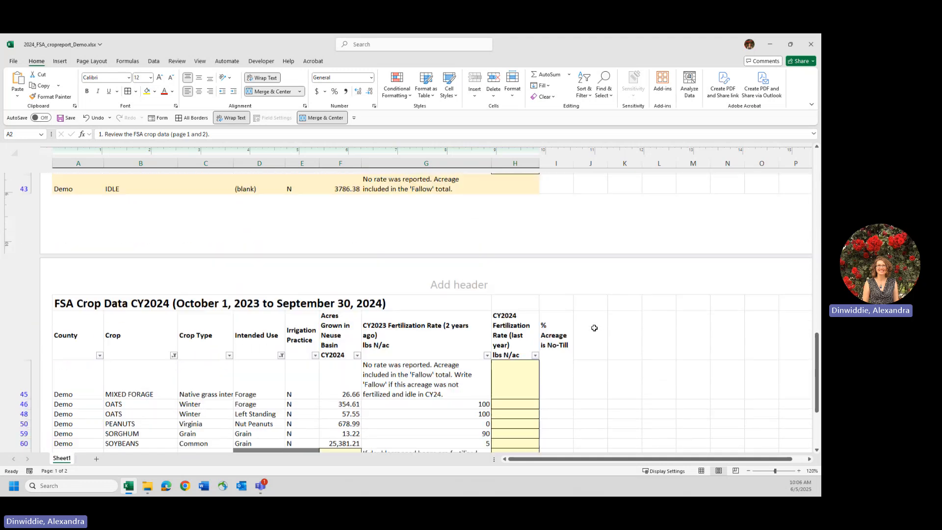
Step: Enter a CY2024 fertilization rate of 185 lbs N/ac for all four corn rows on page 1
scroll(595, 328, "up", 8)
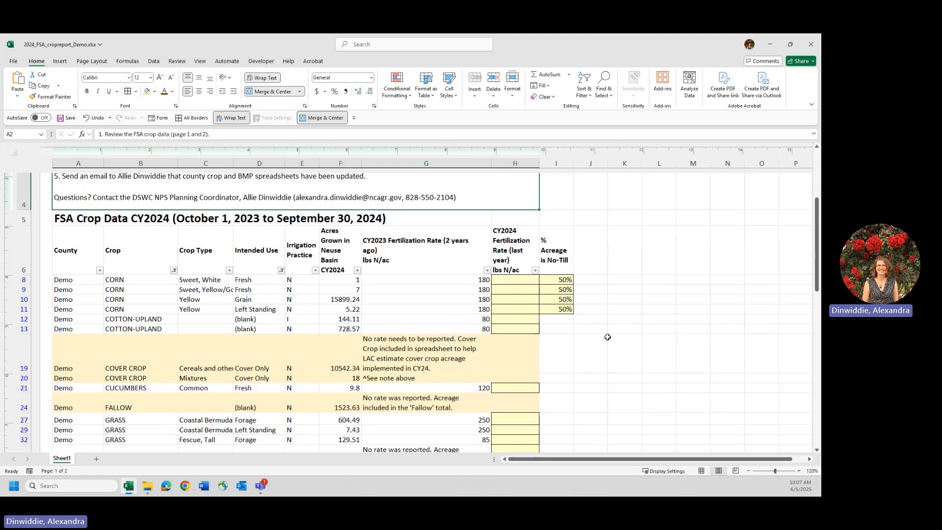
left_click(621, 288)
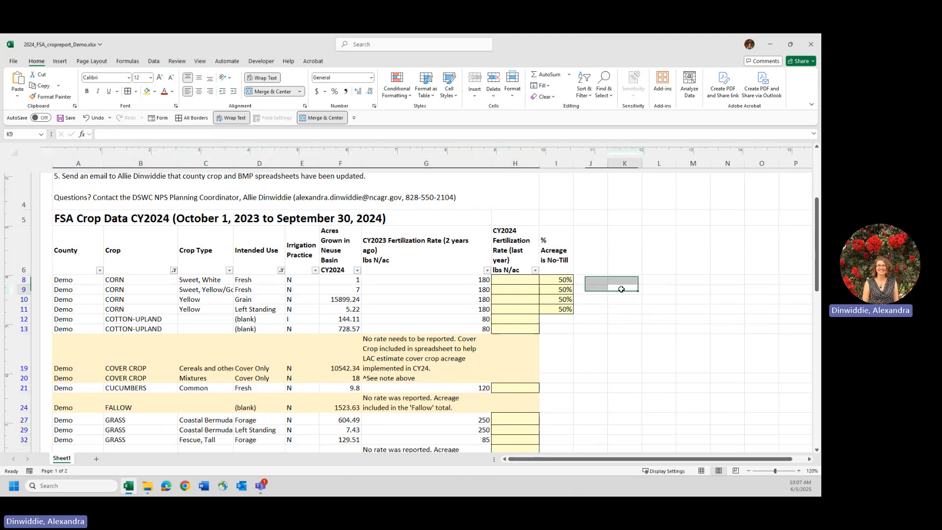
left_click(519, 279)
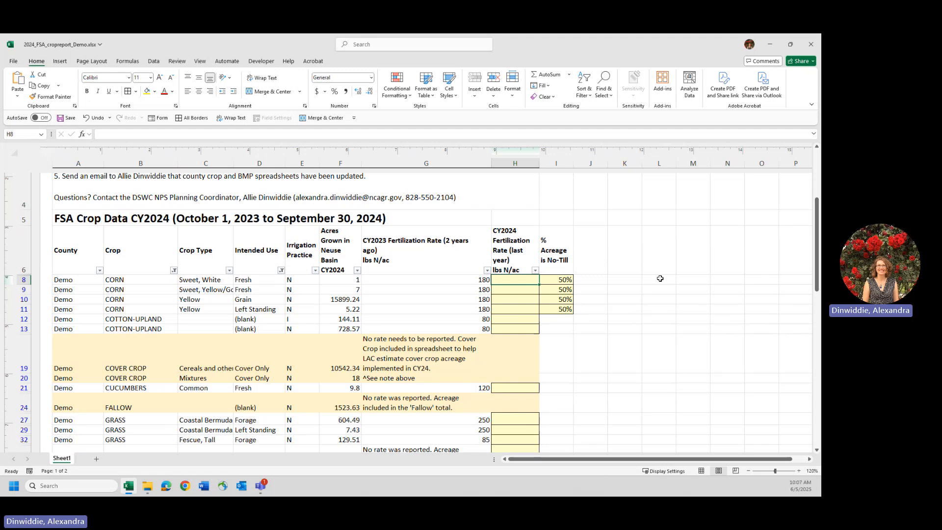
type("185")
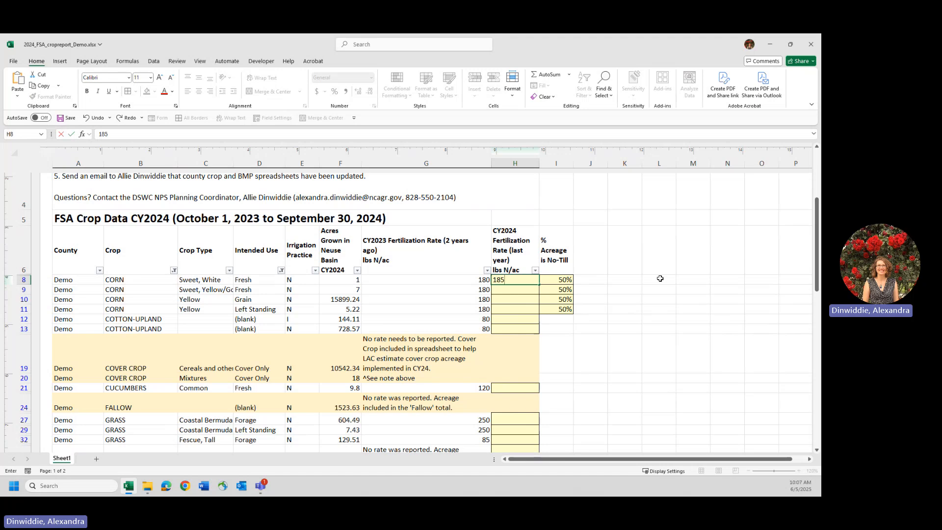
key("Return")
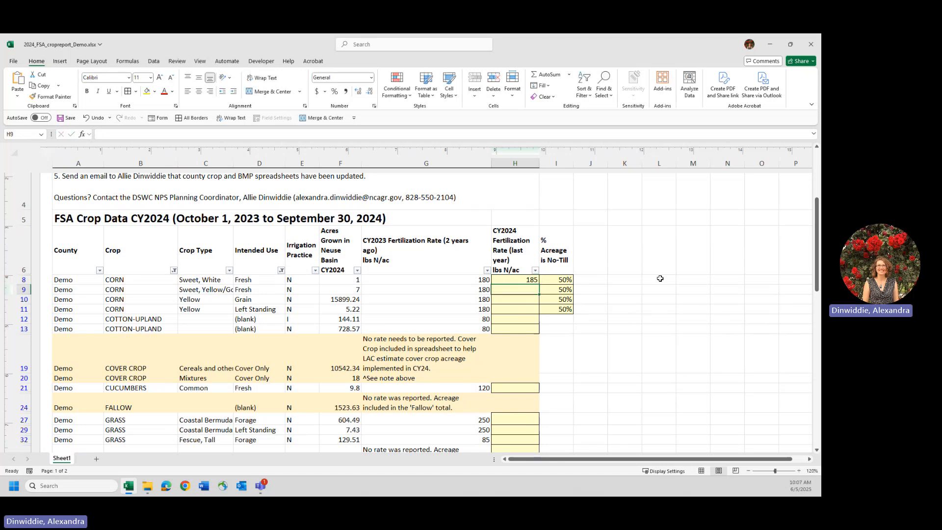
type("185")
key("Return")
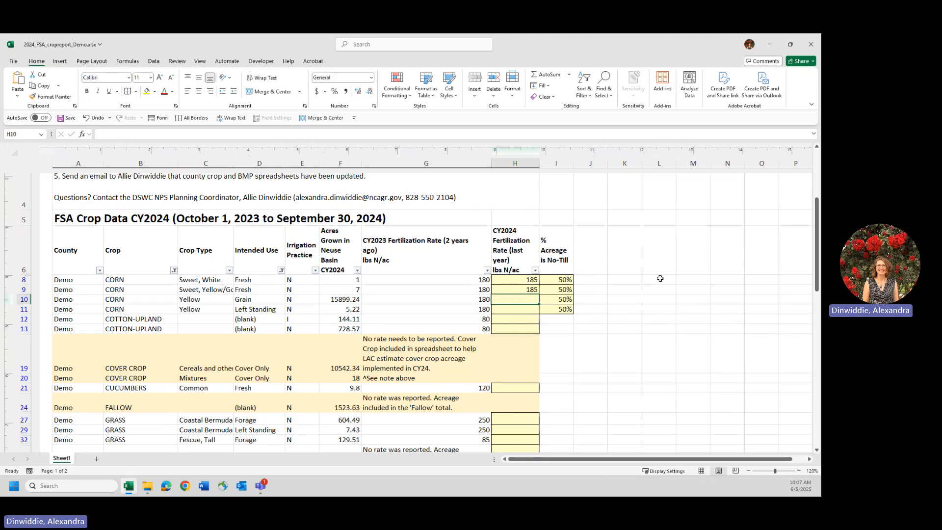
type("185")
key("Return")
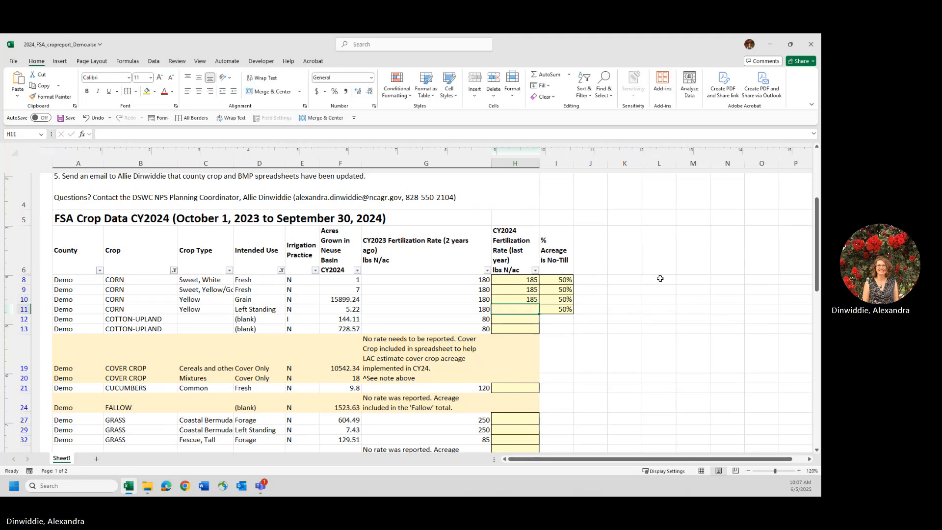
type("185")
key("Return")
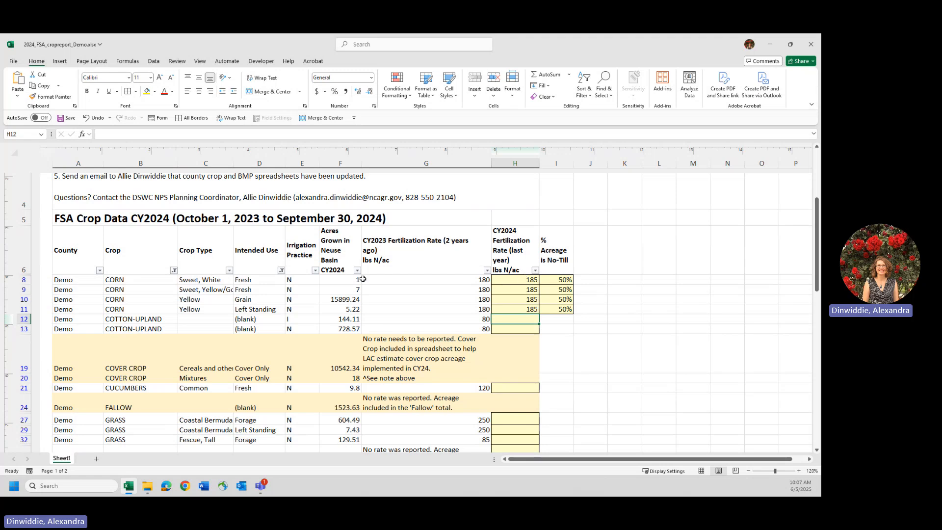
Step: Compare the crop types of the sweet and yellow corn rows with their CY2024 fertilization rates
left_click(204, 282)
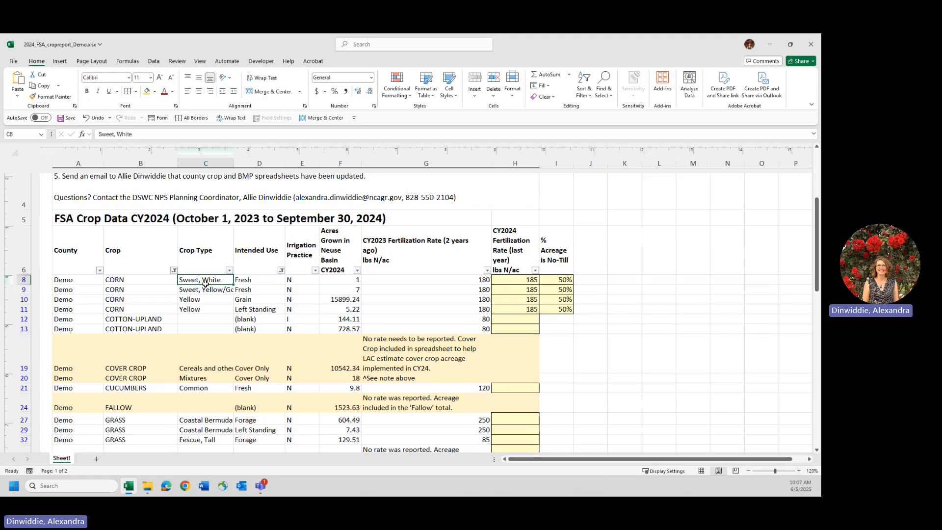
left_click(224, 298)
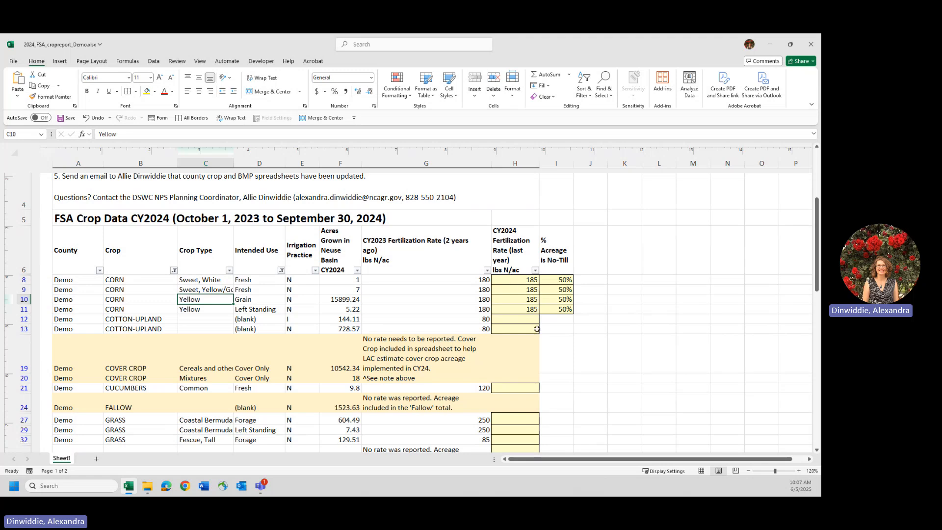
left_click(521, 299)
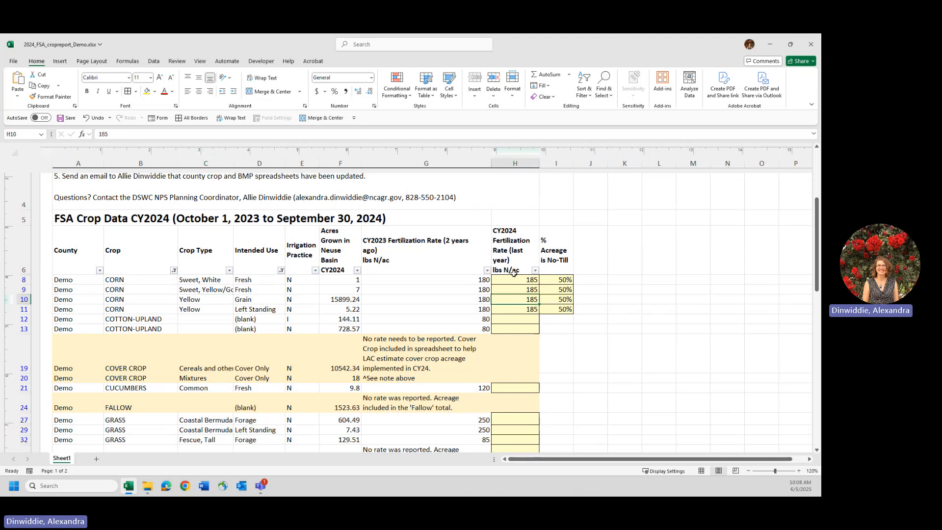
left_click(514, 279)
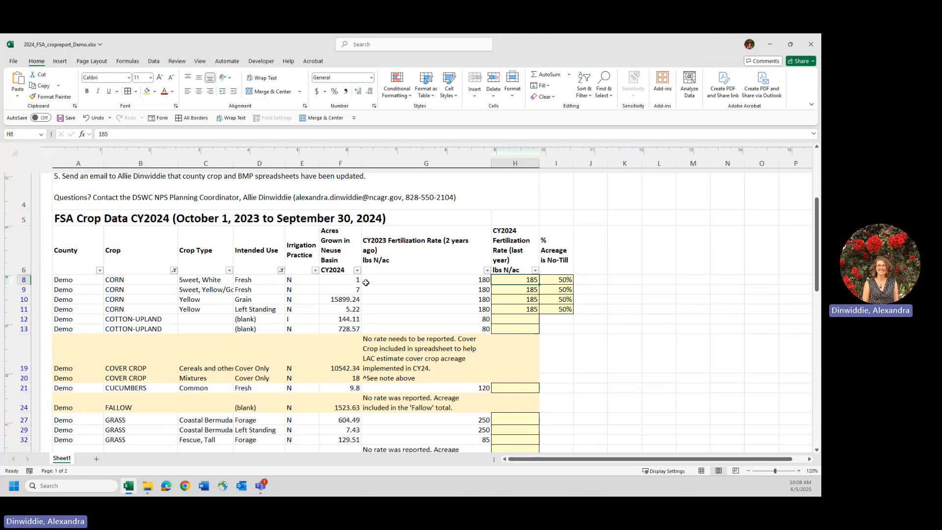
left_click(199, 282)
left_click(205, 291)
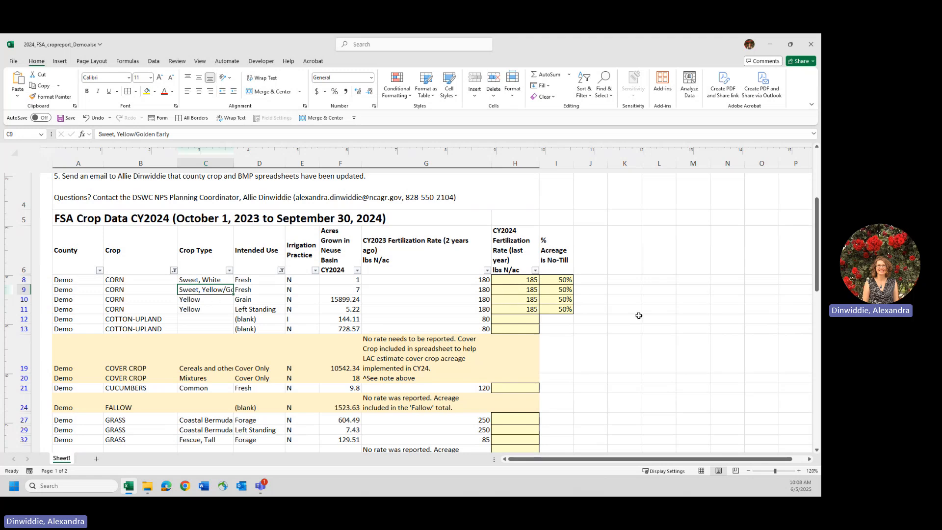
Step: Set the % Acreage is No-Till value to 60% for all four corn rows
left_click(606, 280)
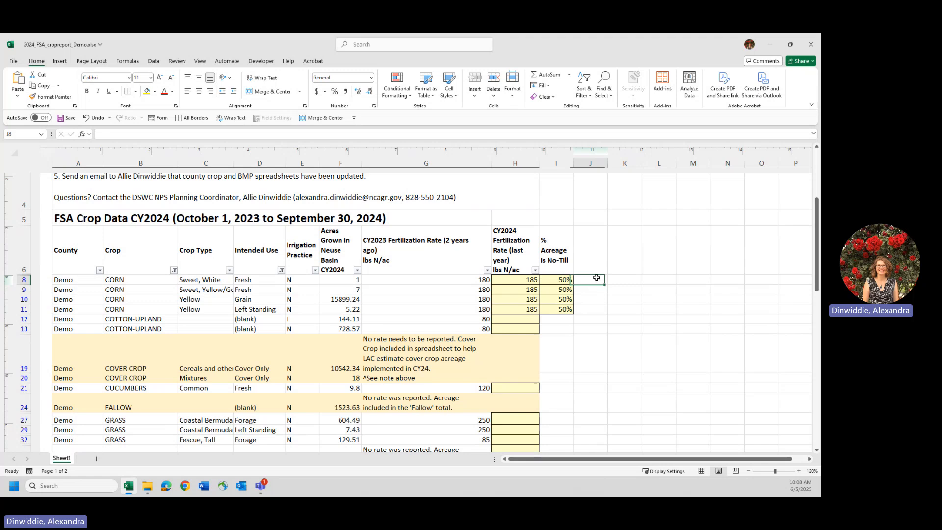
left_click(552, 279)
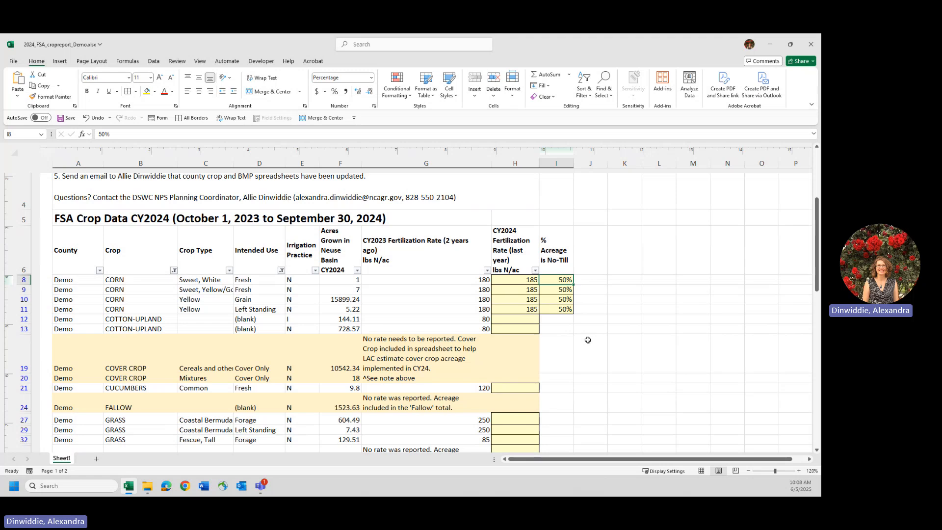
type("60")
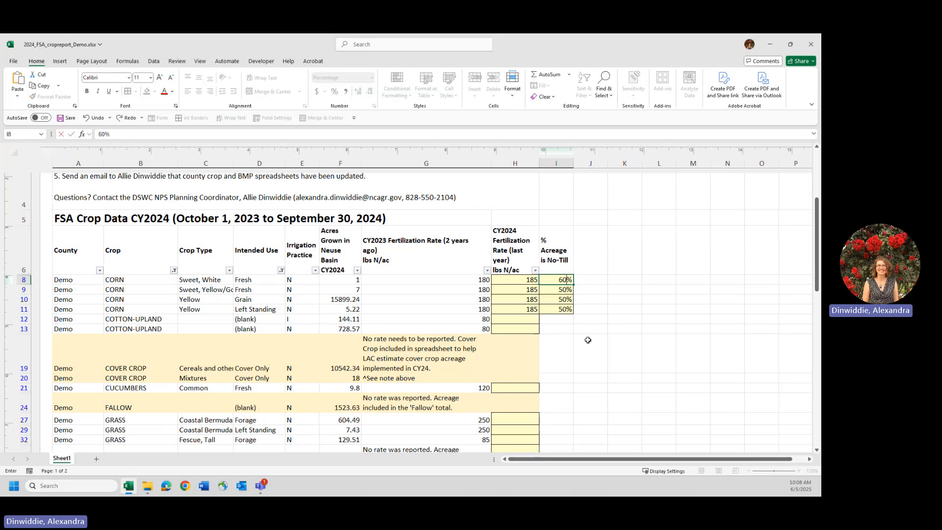
key("Return")
type("60")
key("Return")
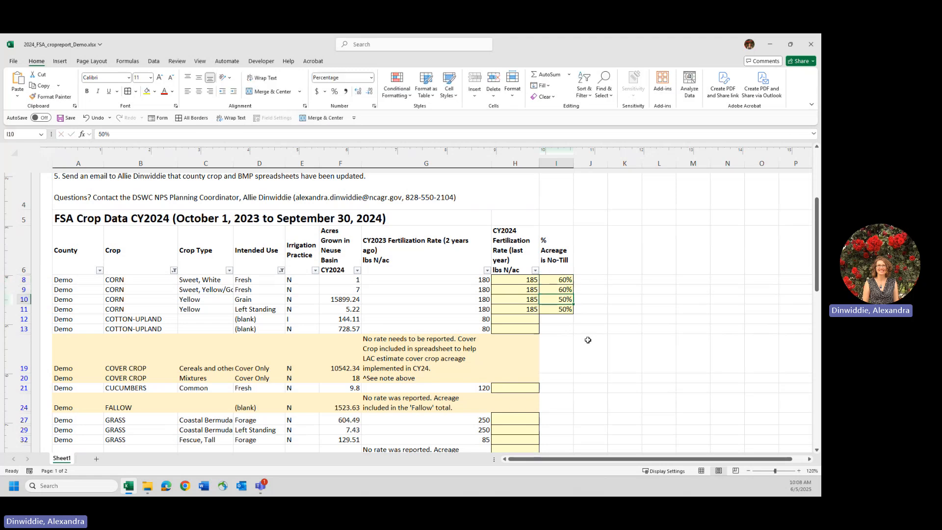
type("60")
key("Return")
type("60")
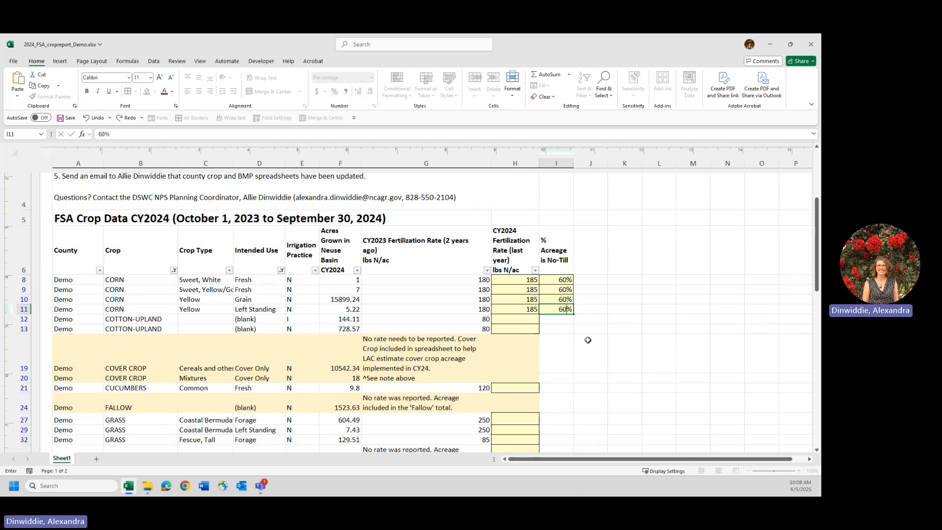
key("Return")
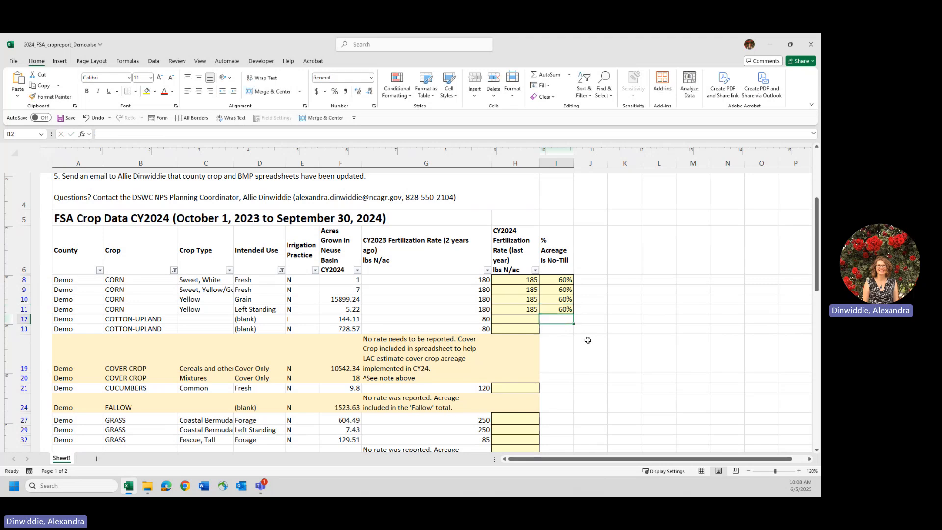
key("Up")
key("Up")
key("Up")
key("Up")
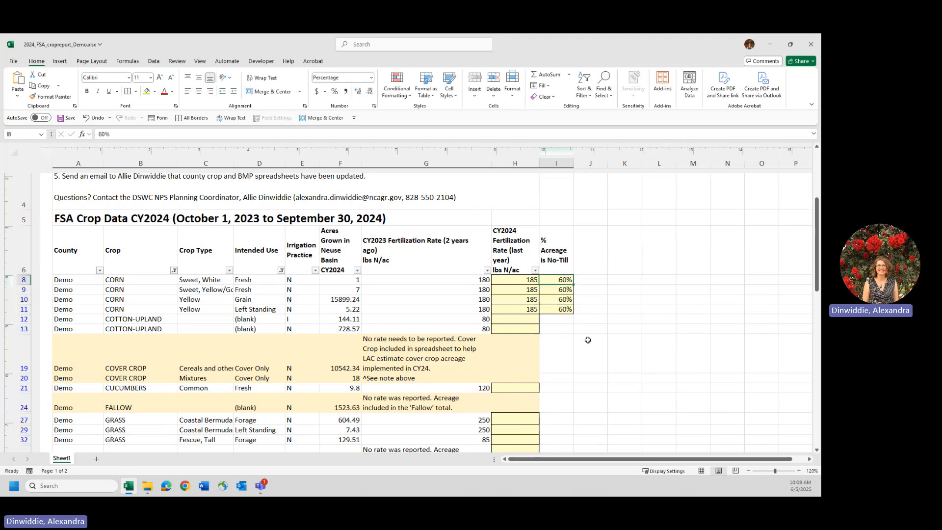
Step: Enter a CY2024 fertilization rate of 75 lbs N/ac for both upland cotton rows
key("Down")
key("Down")
key("Down")
key("Down")
key("Left")
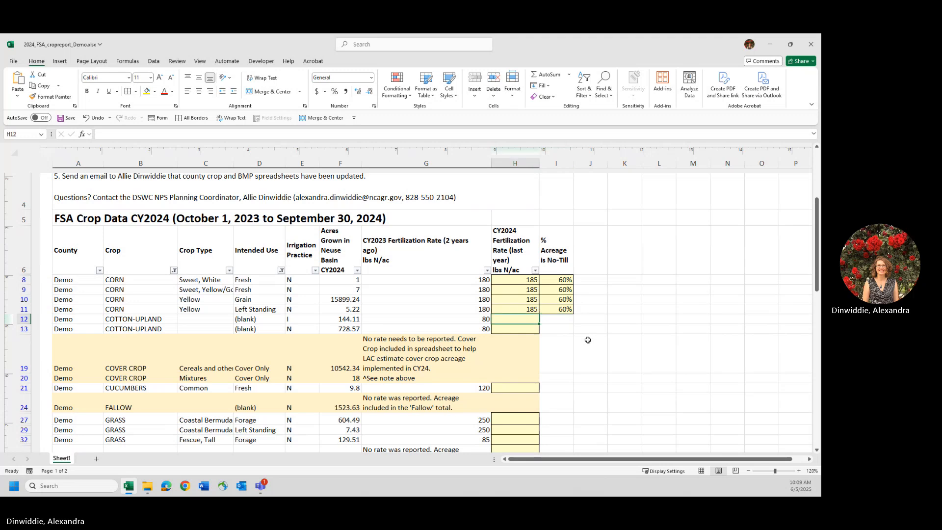
scroll(588, 340, "down", 2)
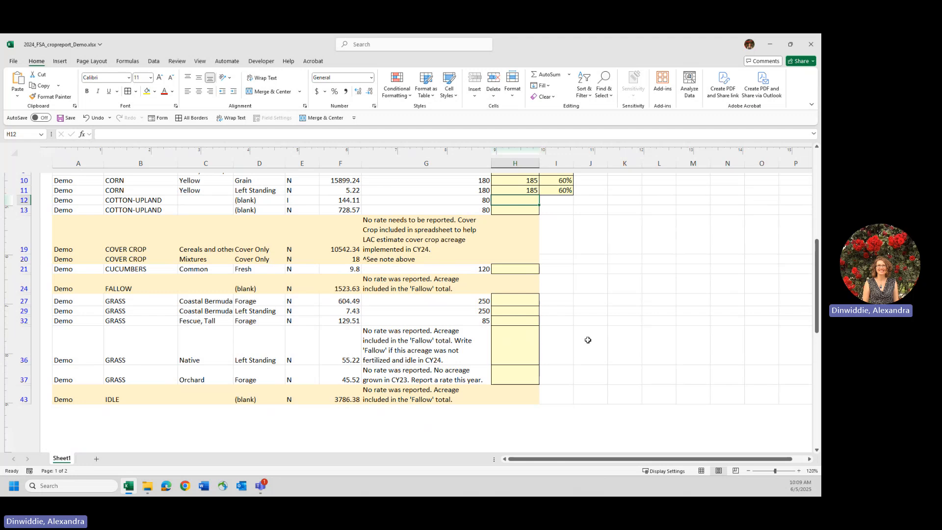
type("75")
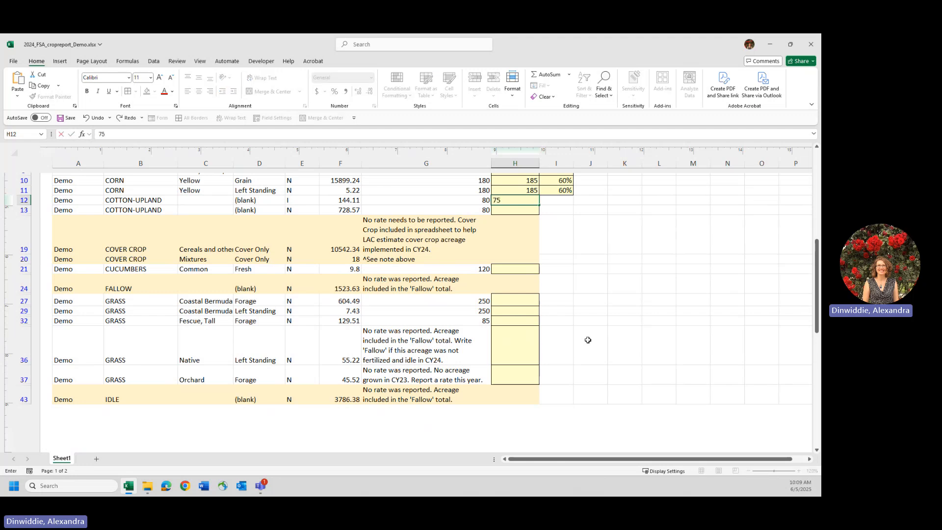
key("Return")
type("8")
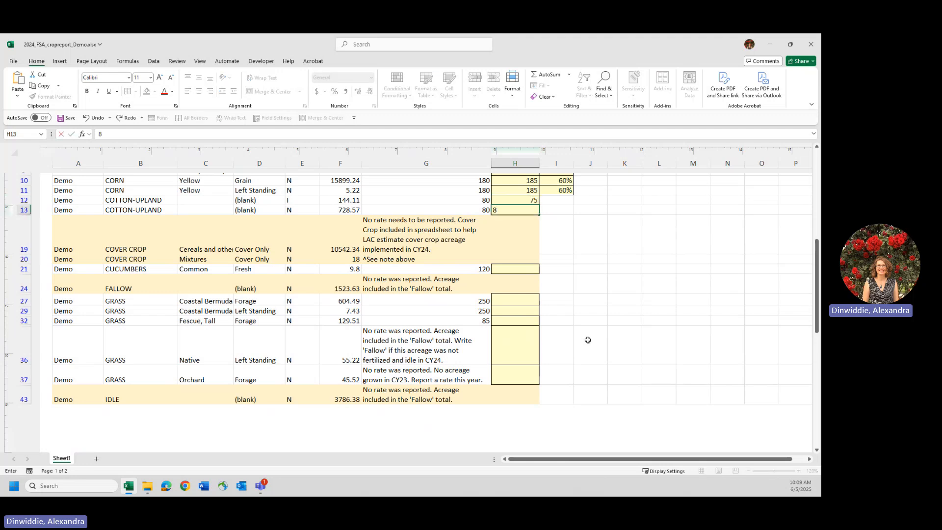
key("BackSpace")
type("75")
key("Return")
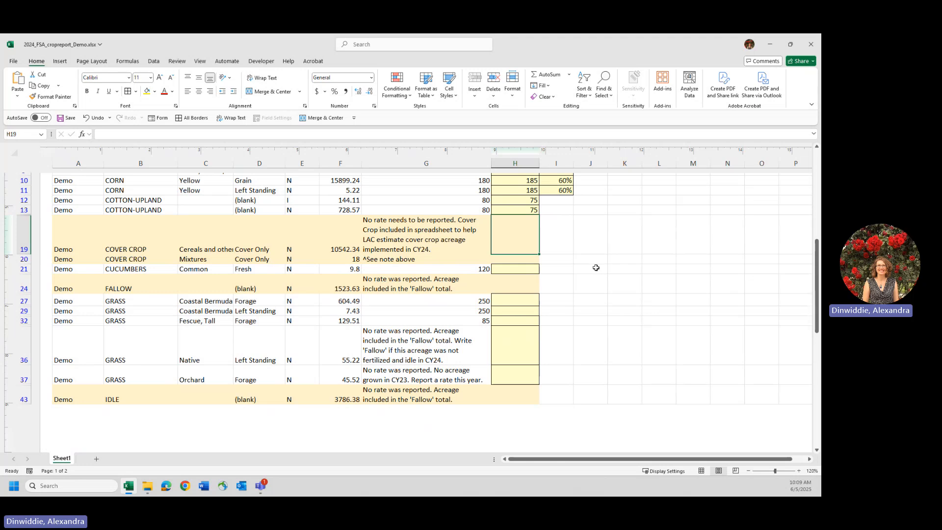
Step: Check the % Acreage is No-Till column next to the upland cotton and cover crop rows
scroll(597, 269, "up", 2)
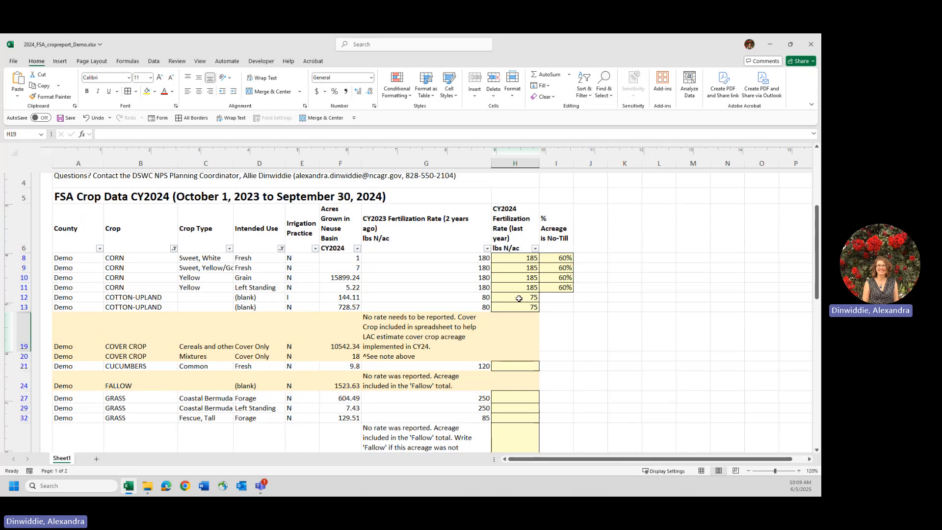
left_click(562, 314)
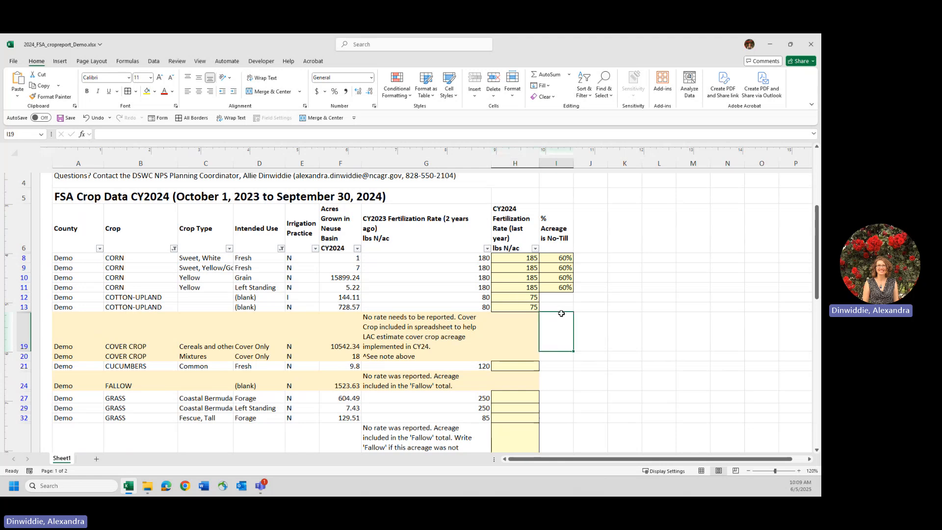
scroll(561, 314, "down", 2)
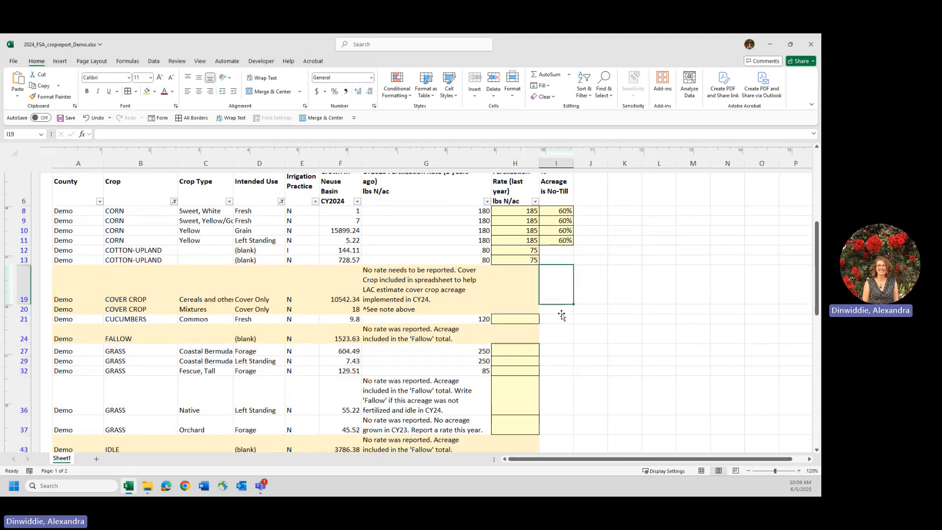
left_click(556, 257)
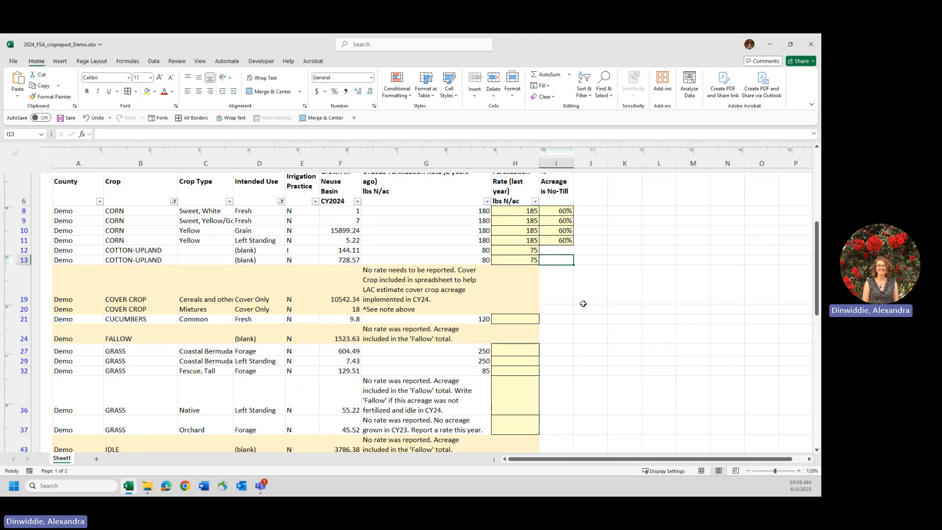
scroll(583, 301, "down", 1)
scroll(293, 244, "up", 1)
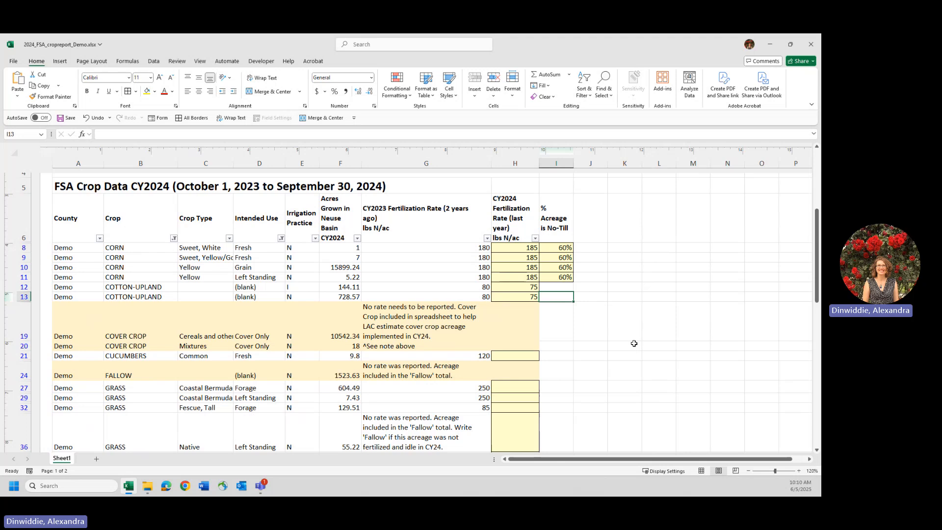
Step: Examine the CY2024 fertilization rate cells and reporting notes for the two cover crop rows
scroll(634, 344, "down", 2)
scroll(634, 344, "down", 1)
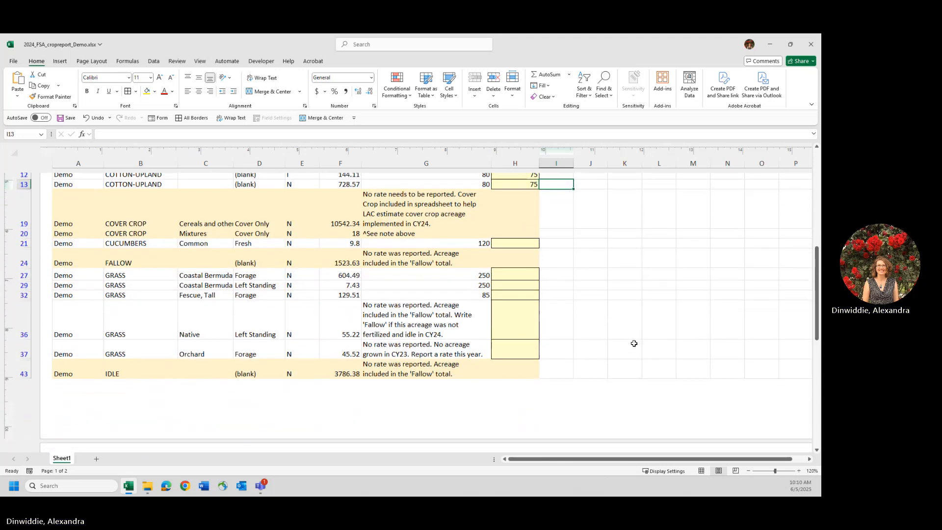
left_click(523, 216)
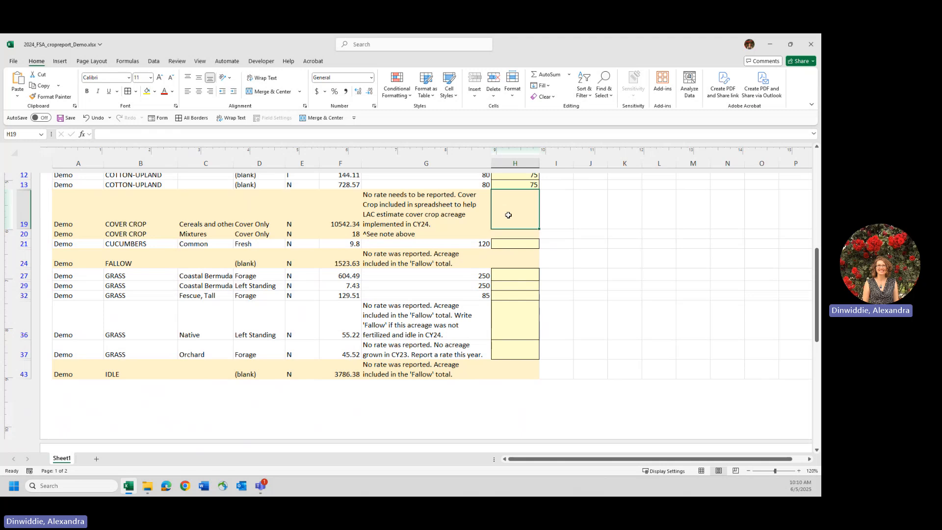
key("Left")
key("Right")
key("Down")
key("Up")
key("Down")
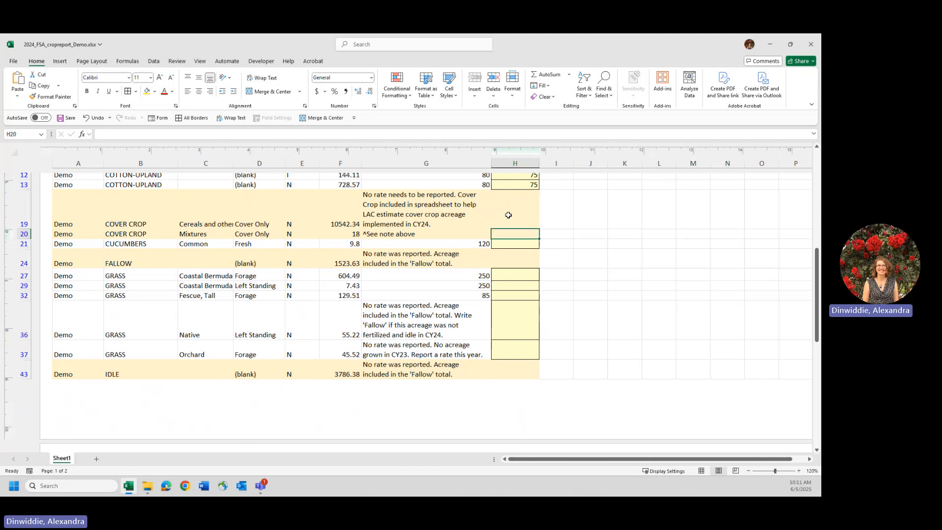
key("Up")
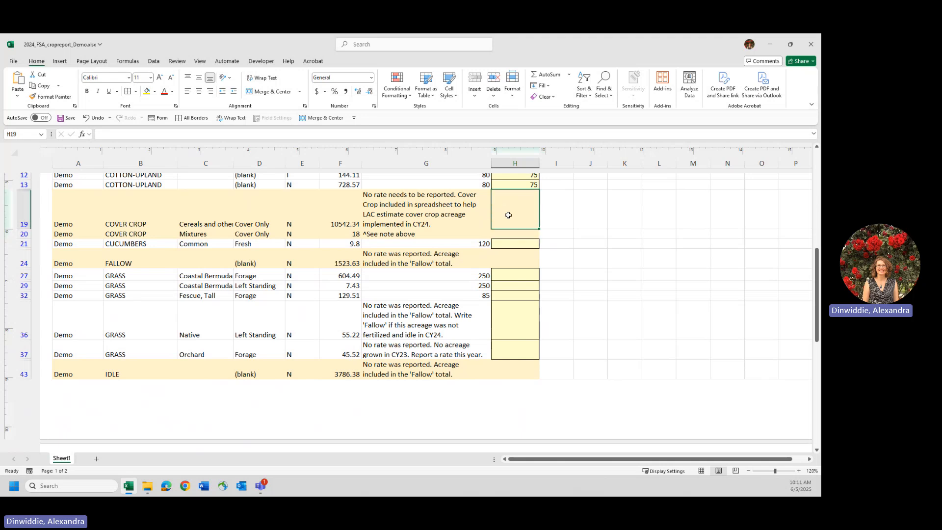
key("Down")
key("Up")
key("Down")
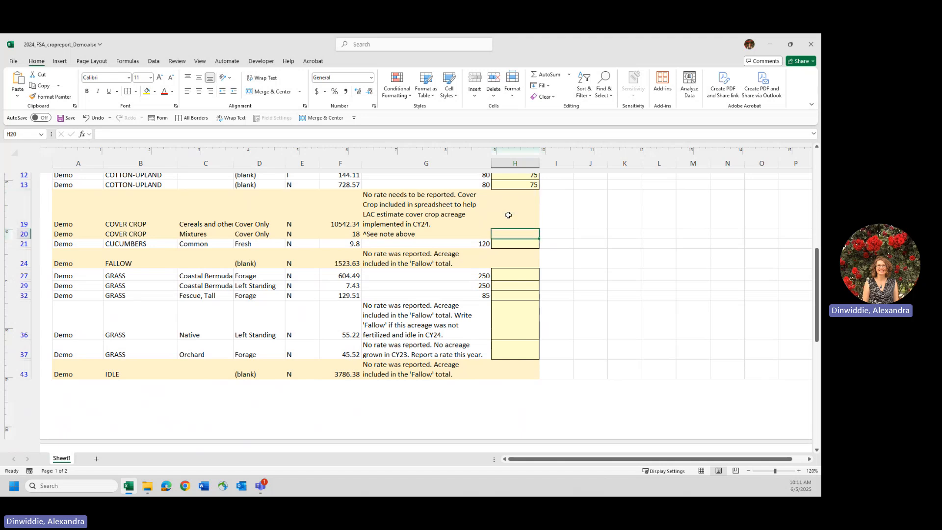
Step: Review the crop type entries of the two cover crop rows, cereals and other grasses and mixtures
key("Left")
key("Left")
key("Left")
key("Left")
key("Left")
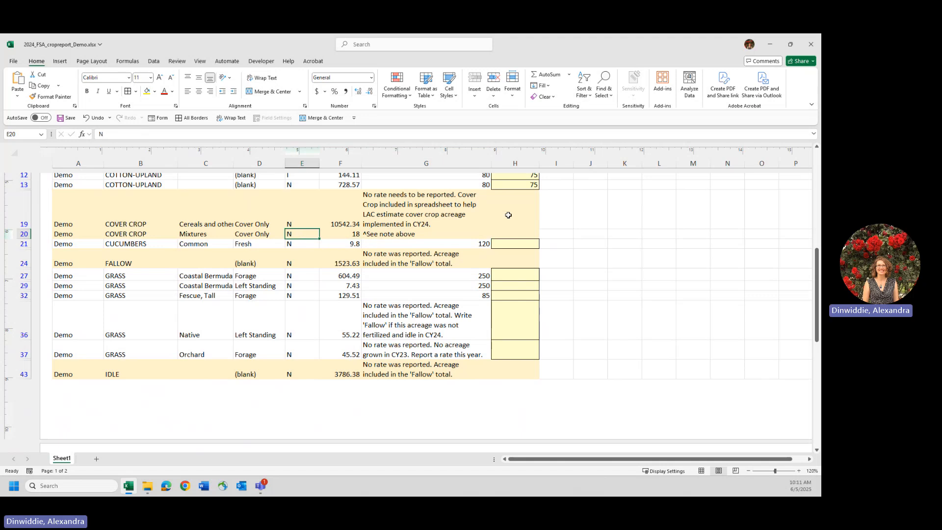
key("Up")
key("Down")
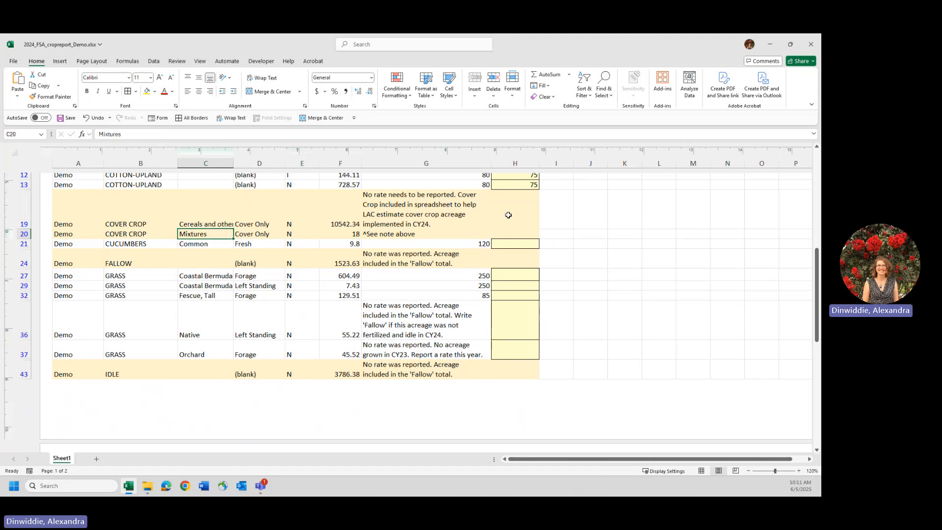
key("Up")
key("Down")
key("Up")
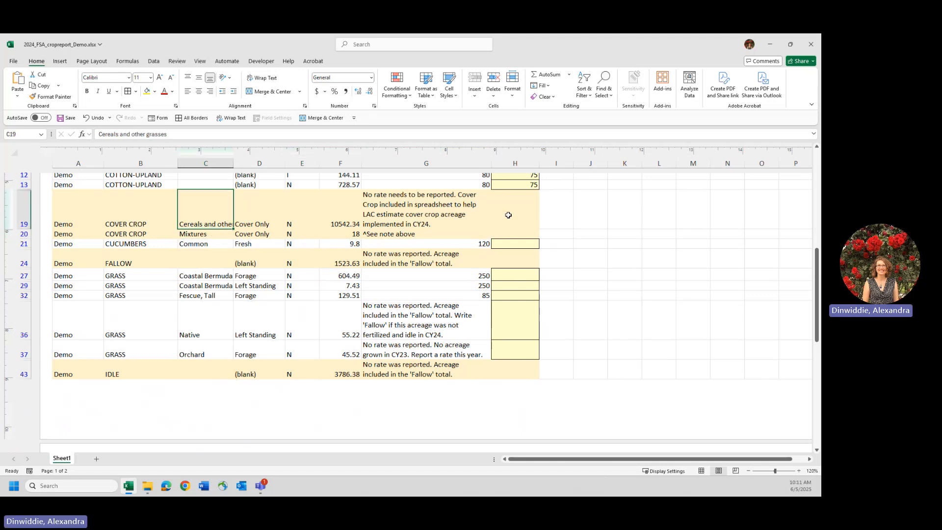
key("Down")
key("Down")
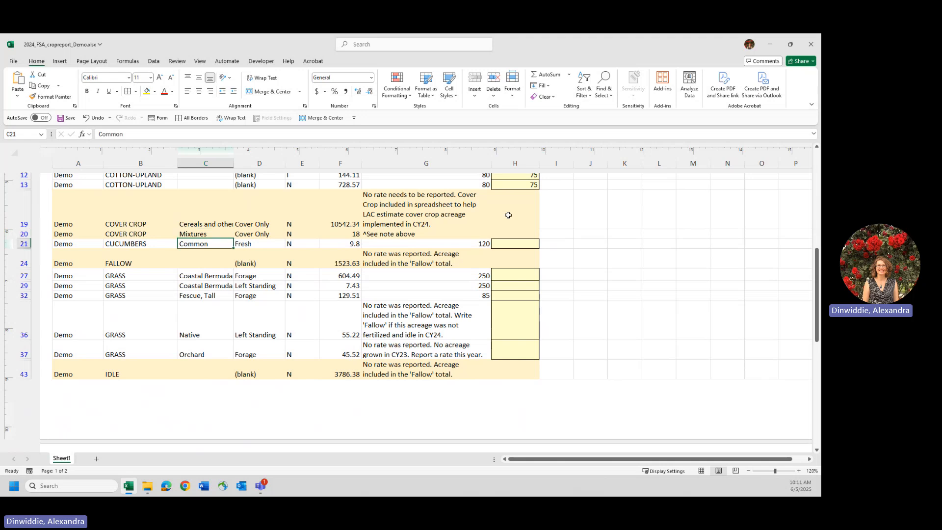
key("Up")
key("Right")
key("Left")
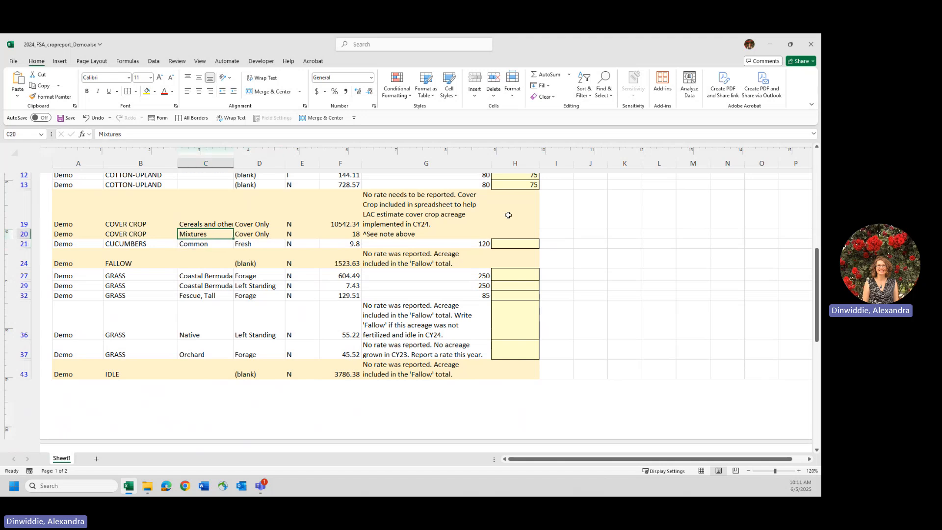
Step: Check the CY2024 fertilization rate cells of both cover crop rows against the adjacent reporting note
key("Right")
key("Right")
key("Right")
key("Right")
key("Right")
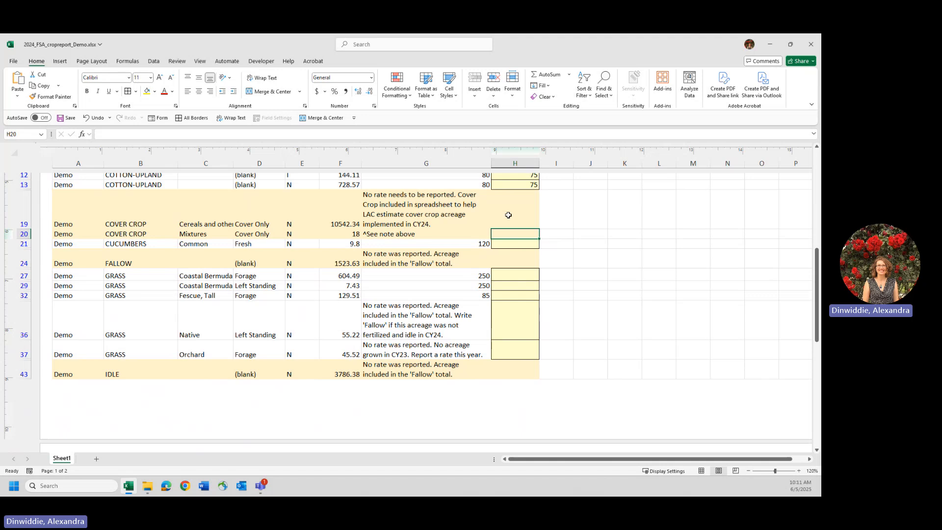
key("Up")
key("Down")
key("Up")
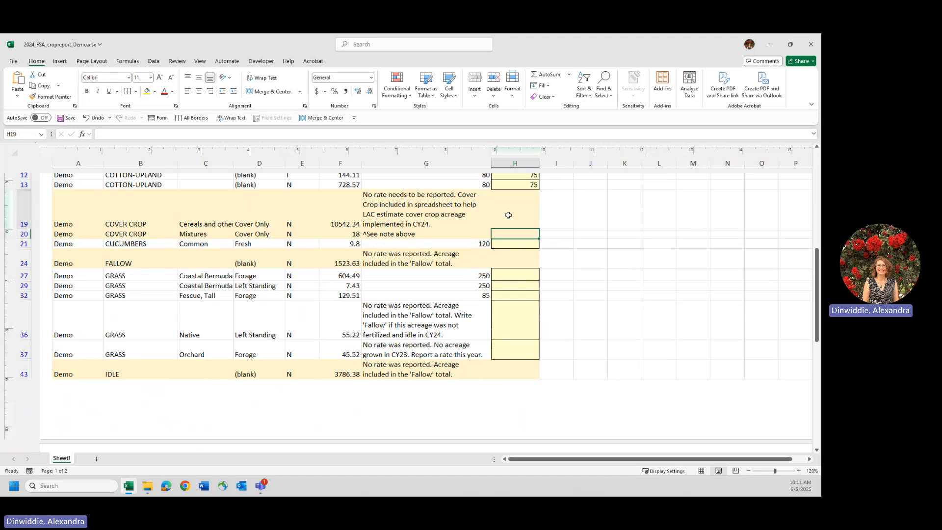
key("Left")
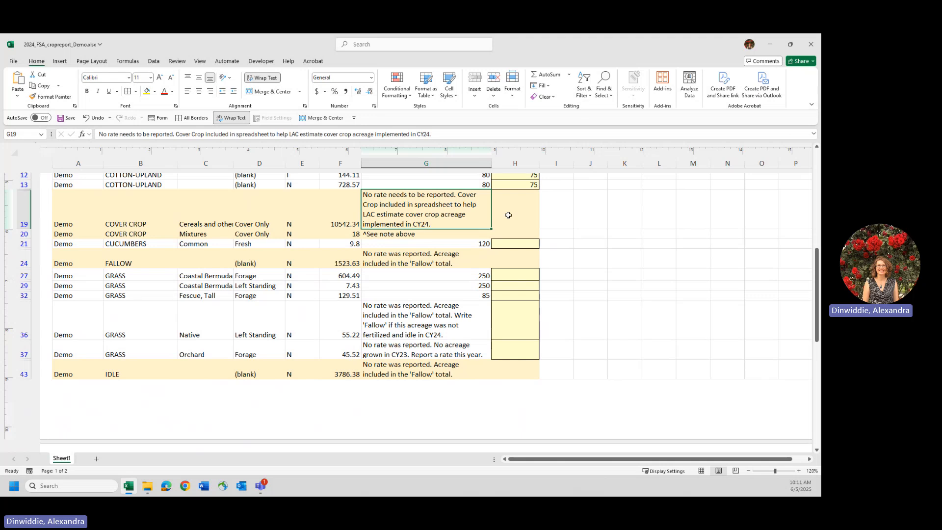
key("Right")
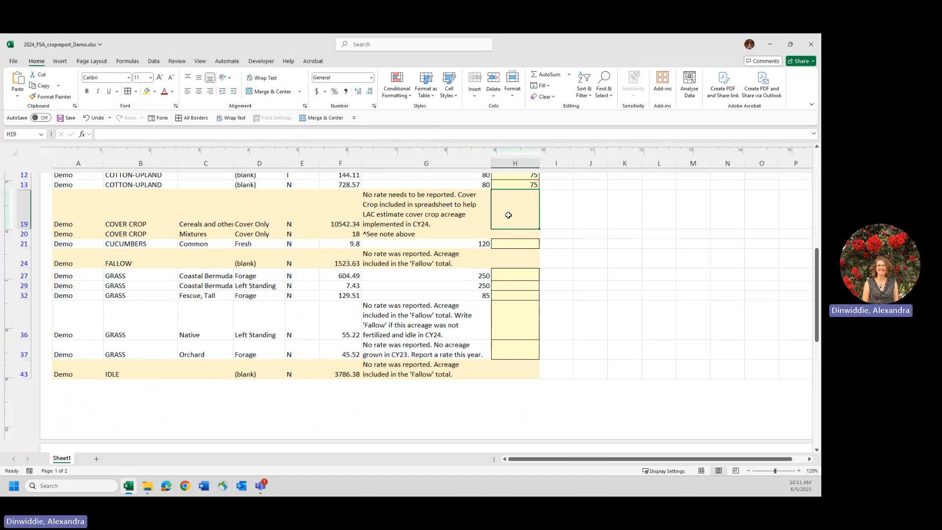
Step: Go over both cover crop rows from the crop name across to the CY2024 fertilization rate column
key("Left")
key("Left")
key("Left")
key("Left")
key("Left")
key("Left")
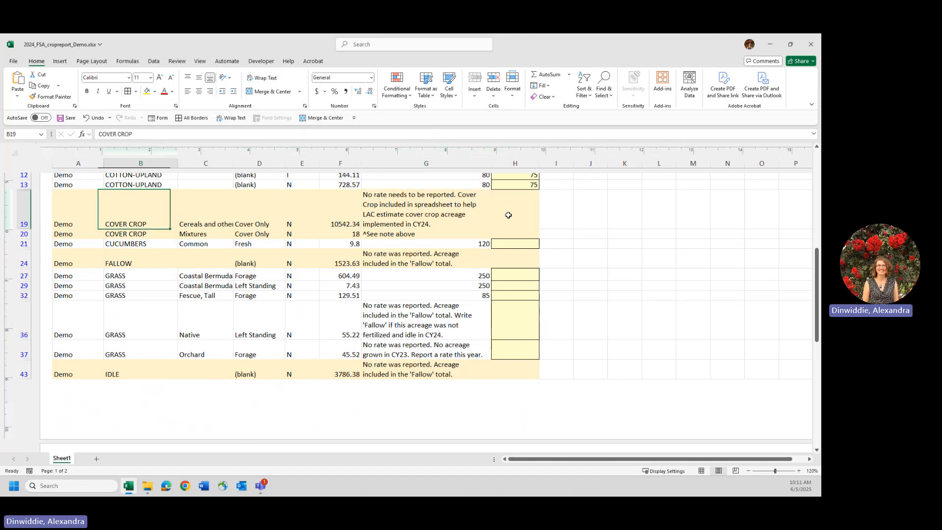
key("Down")
key("Right")
key("Right")
key("Right")
key("Right")
key("Right")
key("Right")
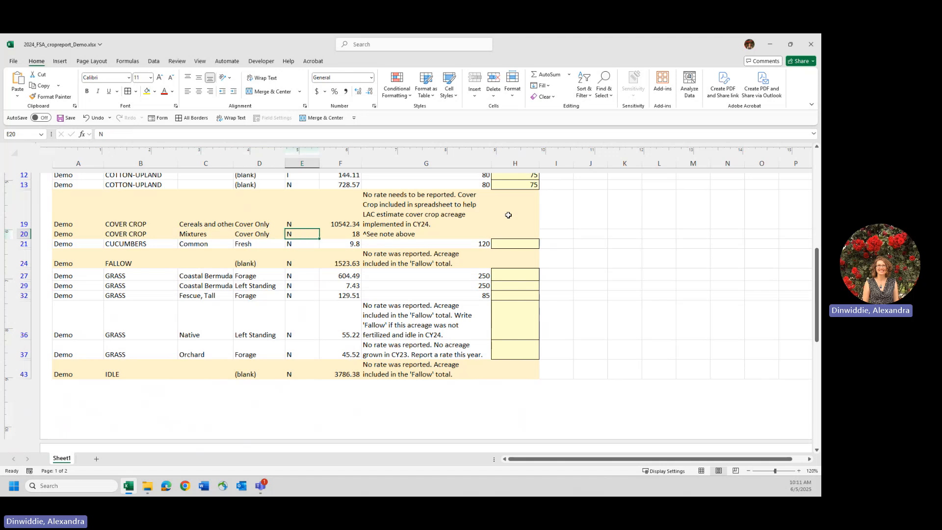
Step: Enter a CY2024 fertilization rate of 120 lbs N/ac for the cucumbers row
key("Down")
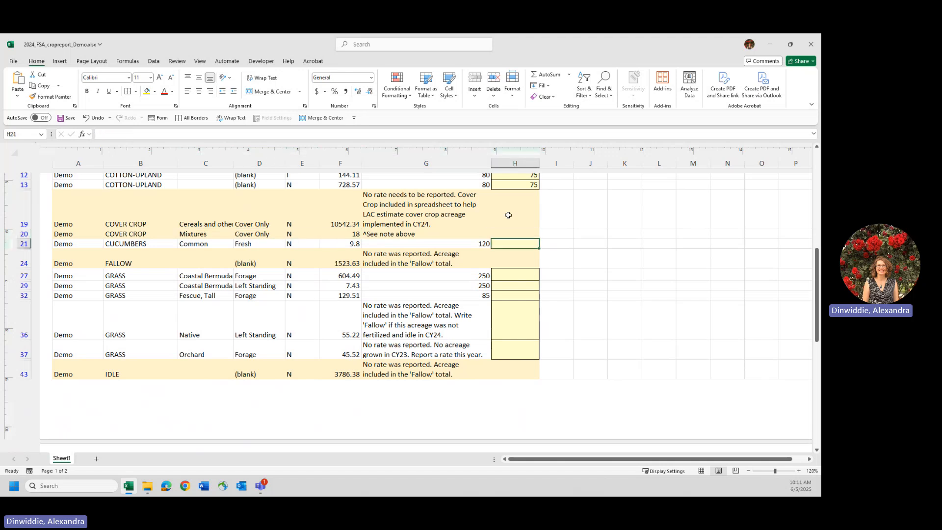
scroll(562, 299, "down", 3)
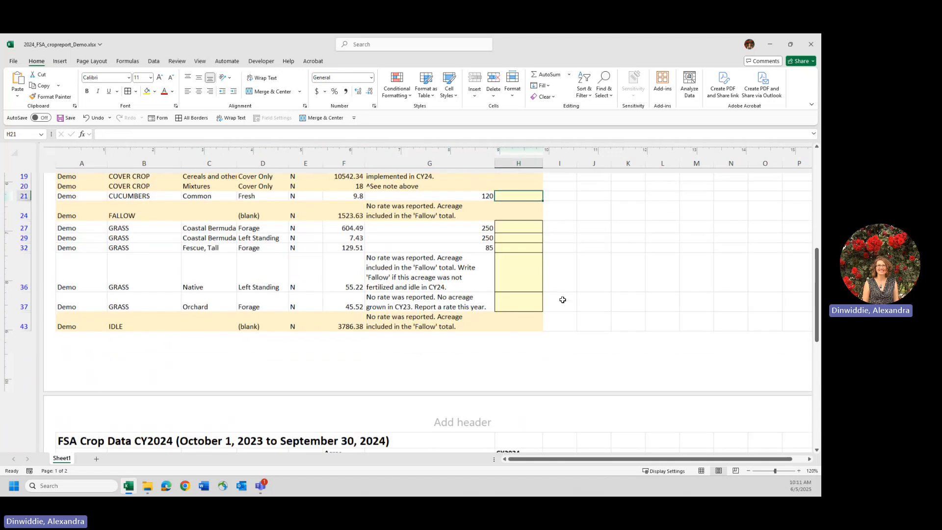
scroll(563, 300, "up", 1)
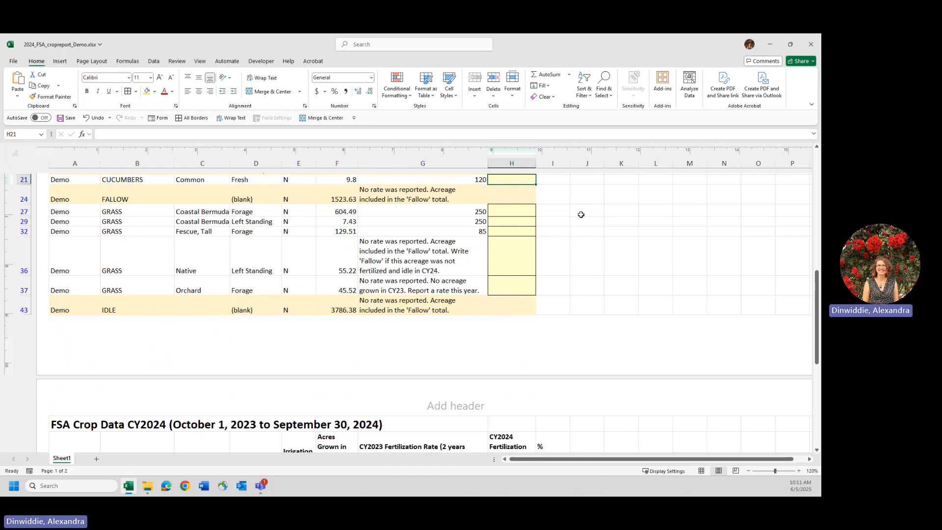
type("120")
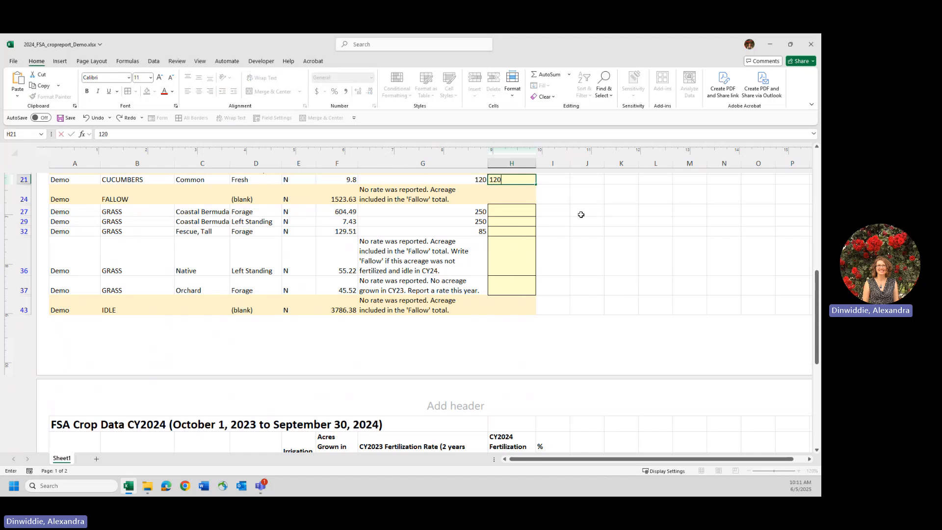
key("Return")
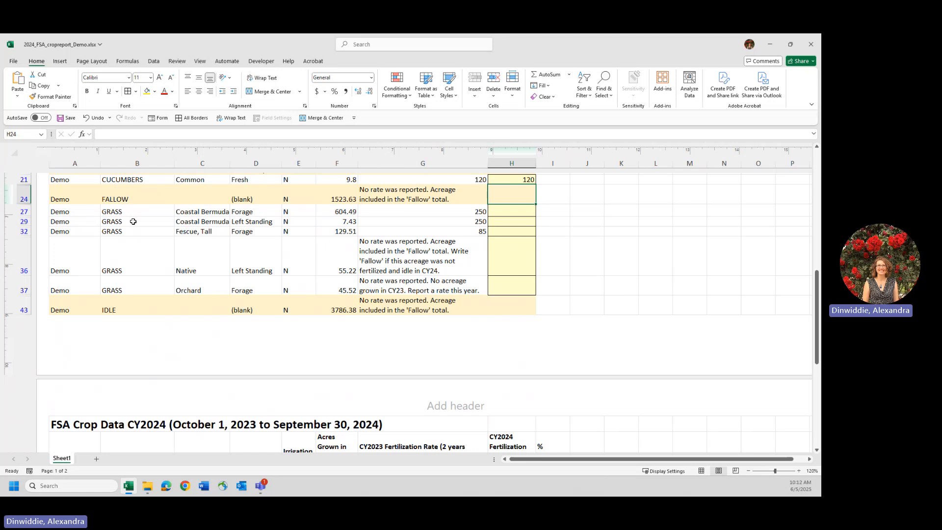
Step: Enter a CY2024 fertilization rate of 280 lbs N/ac for both coastal Bermuda grass rows, forage and left standing
scroll(133, 221, "up", 4)
scroll(133, 221, "down", 3)
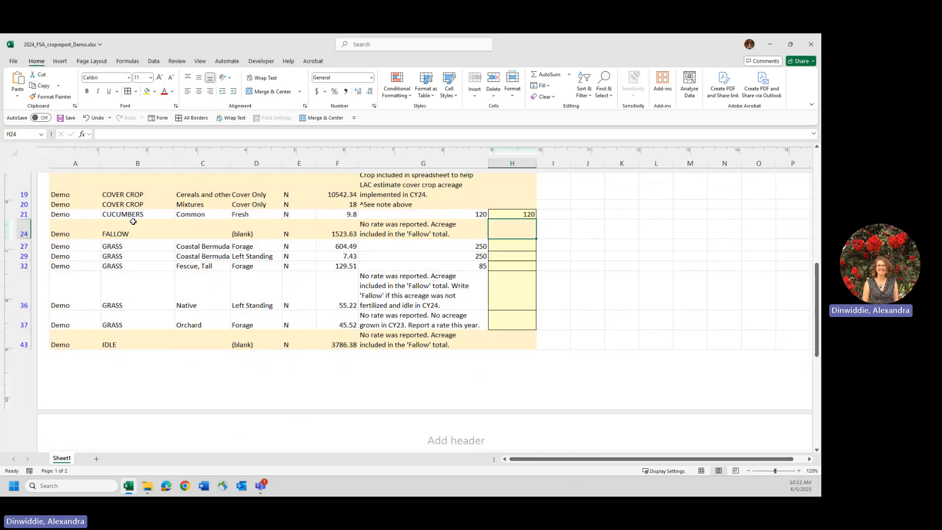
scroll(134, 338, "down", 1)
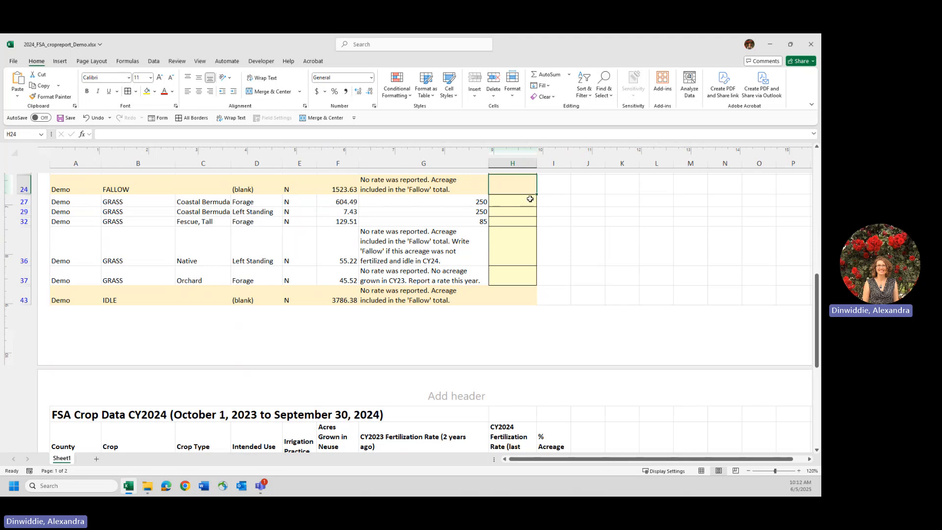
left_click(567, 204)
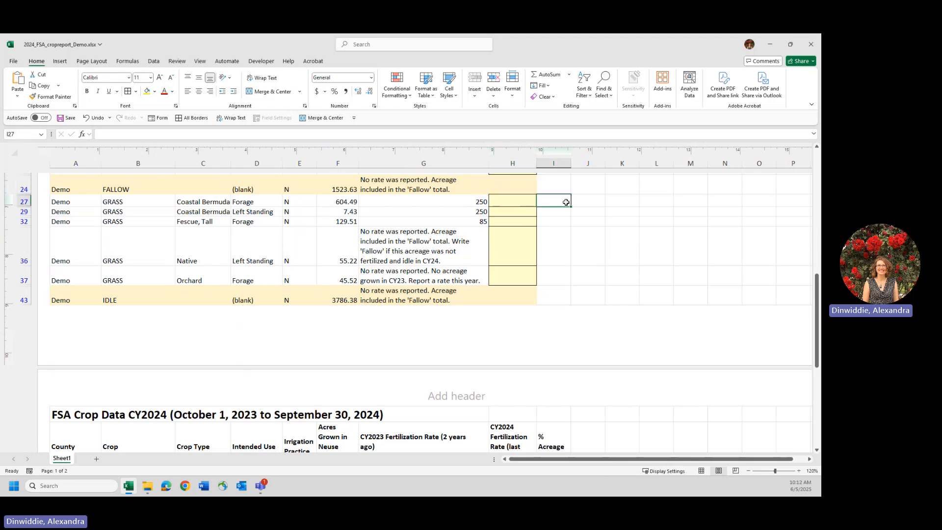
scroll(565, 202, "down", 1)
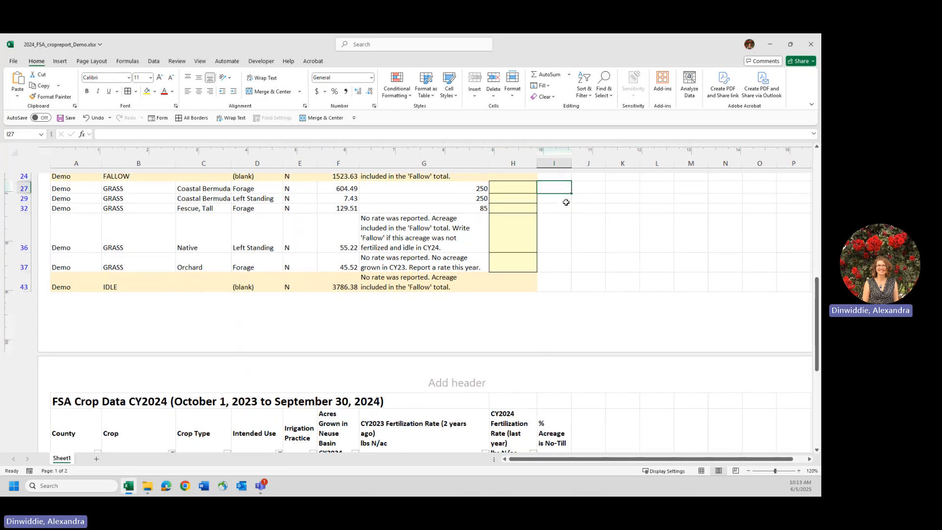
left_click(521, 187)
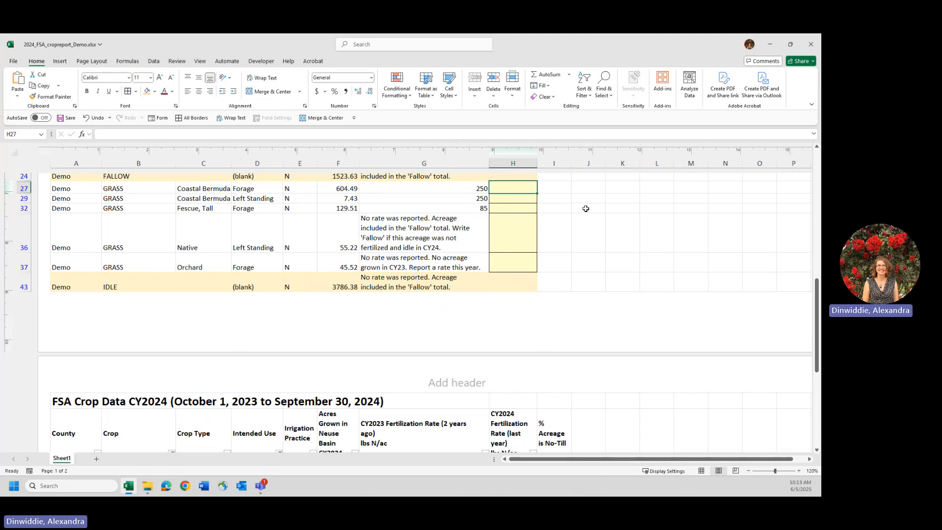
type("280")
key("Return")
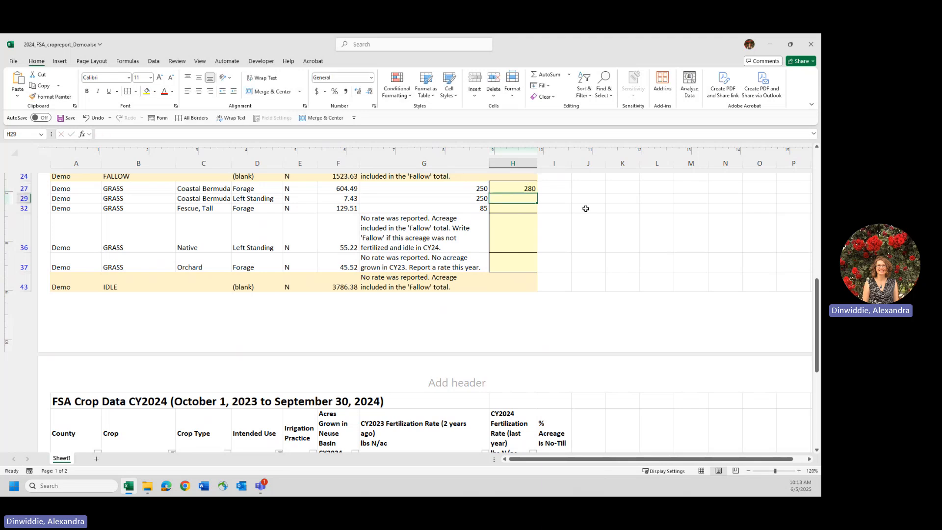
type("280")
key("Return")
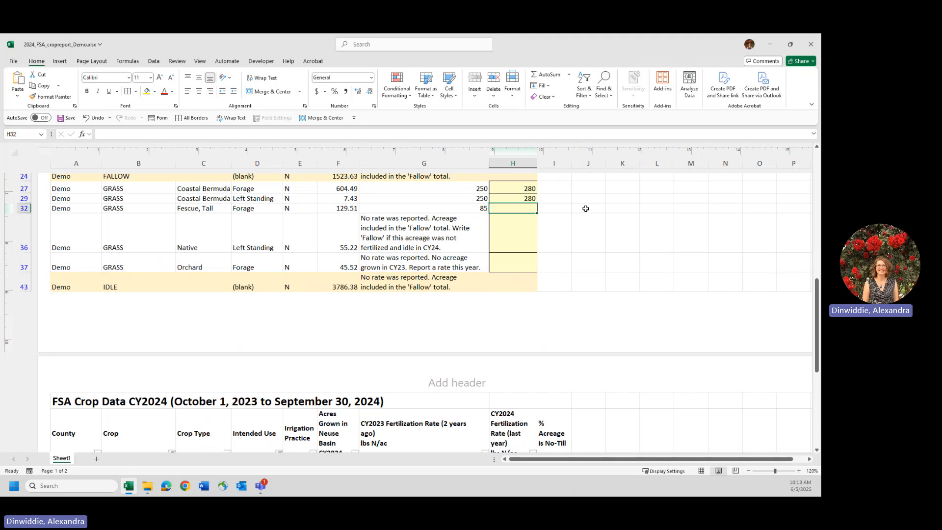
Step: Enter a CY2024 fertilization rate of 60 lbs N/ac for tall fescue and write Fallow for the native grass row
type("60")
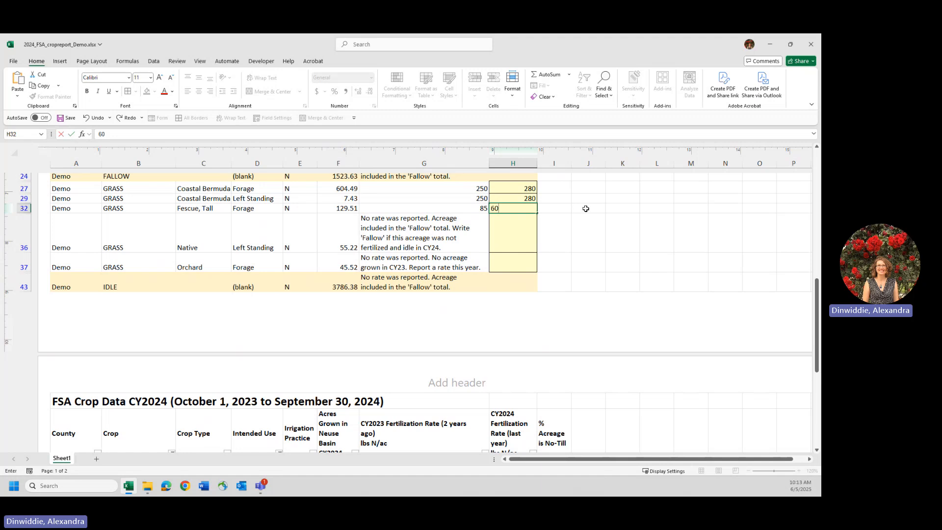
key("Return")
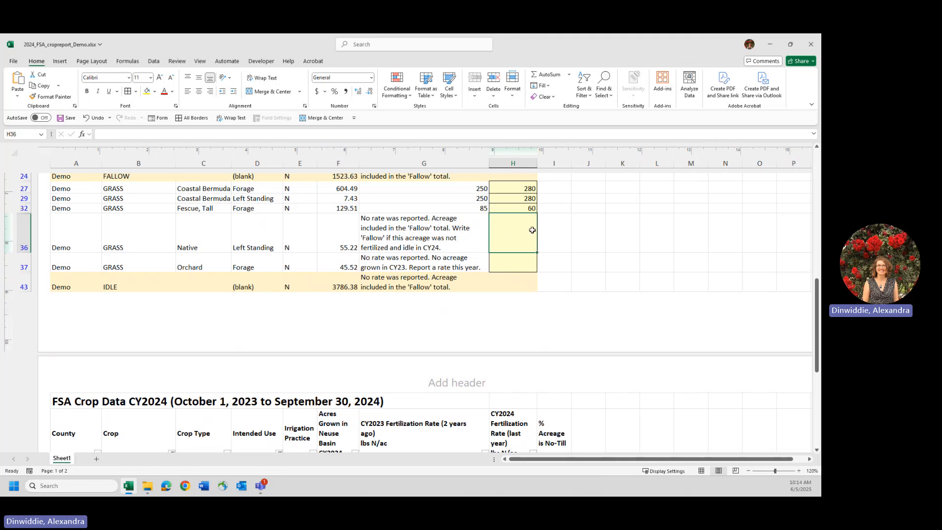
type("Fal")
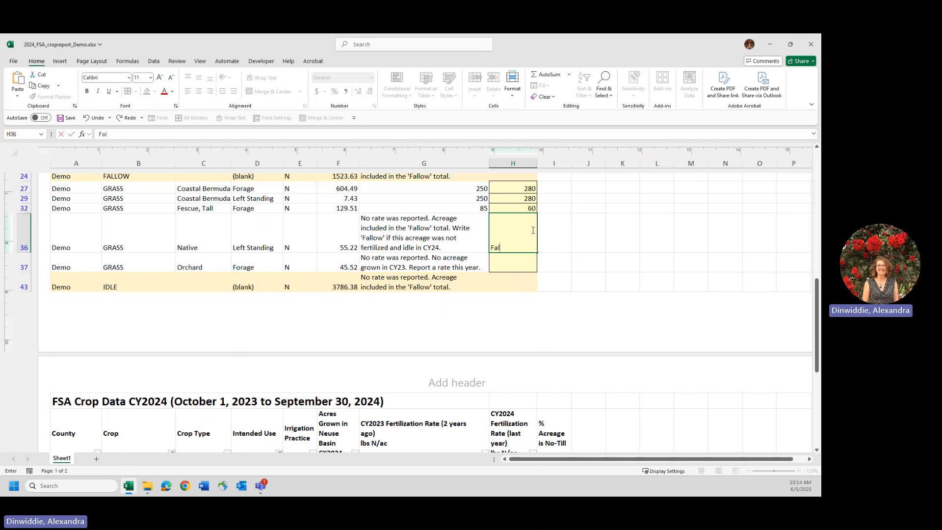
type("low")
key("Return")
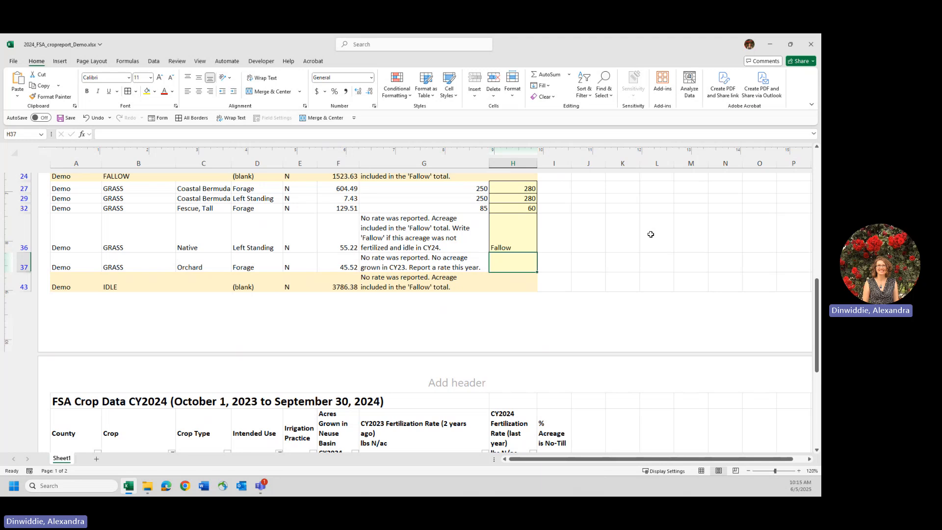
Step: Enter a CY2024 fertilization rate of 60 lbs N/ac for the orchard grass row and review its reporting note
type("60")
key("Return")
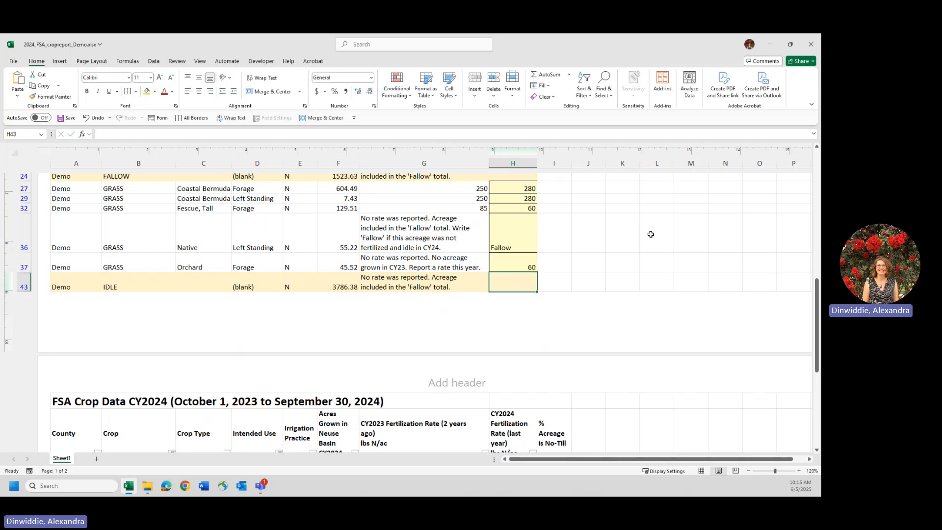
left_click(436, 261)
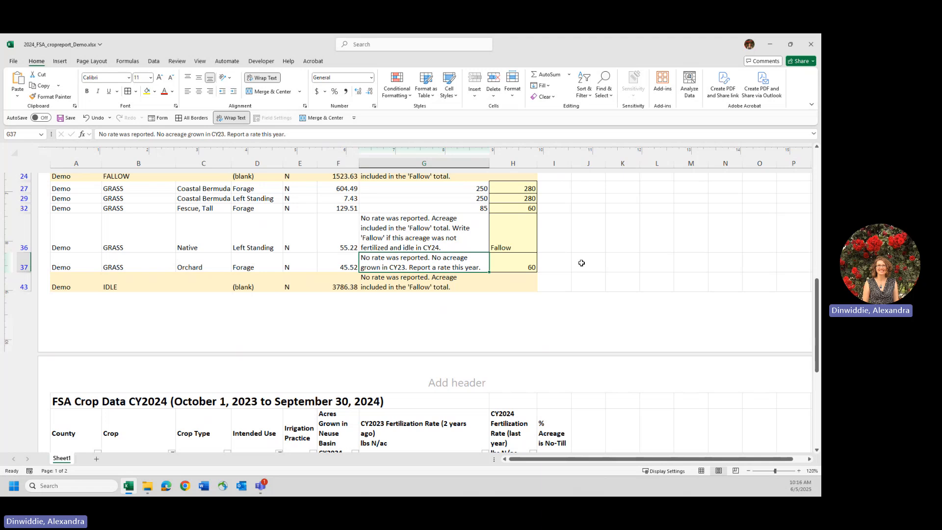
left_click(509, 267)
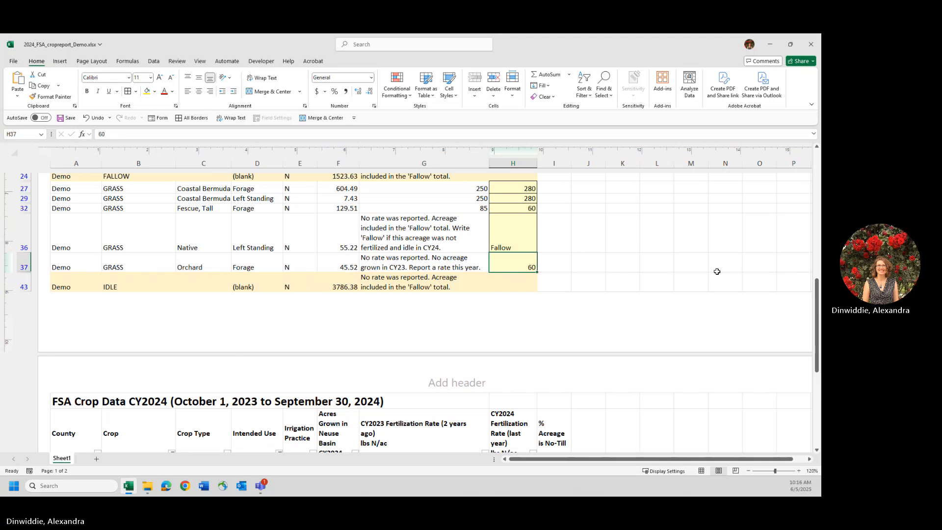
Step: Compare the reporting note on the mixed forage row with the note on the native grass row
scroll(717, 272, "down", 1)
scroll(717, 271, "down", 8)
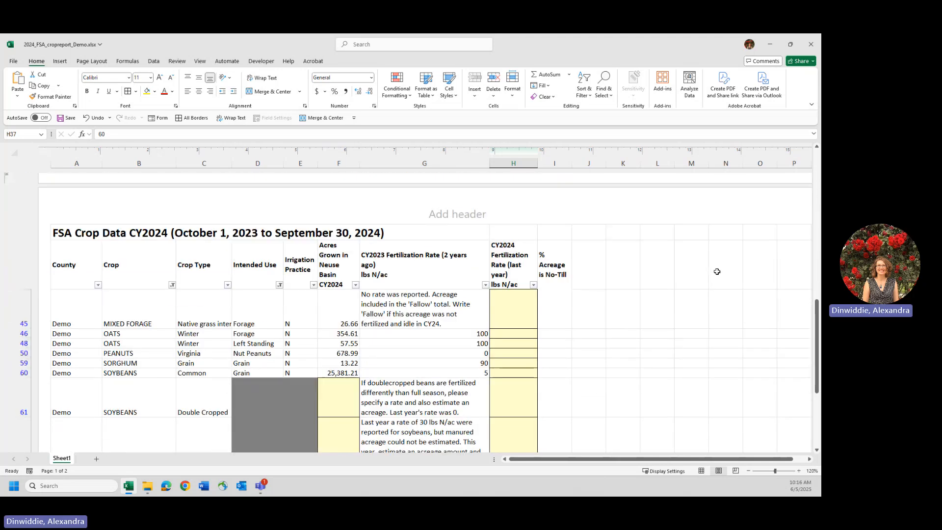
scroll(717, 272, "down", 1)
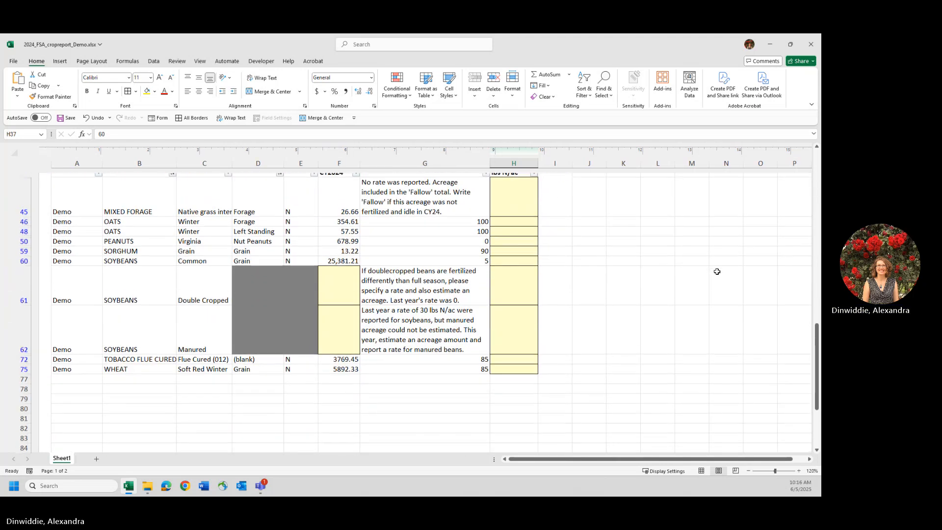
left_click(385, 204)
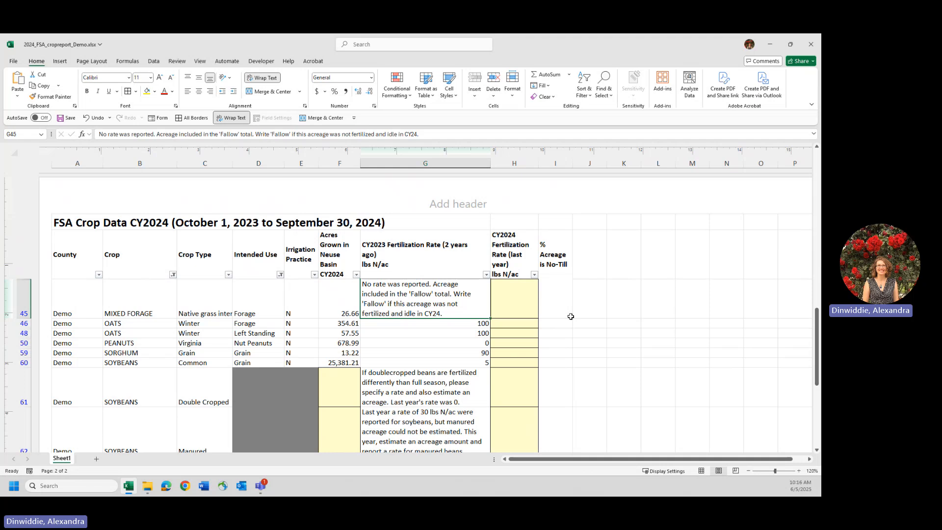
scroll(568, 313, "up", 2)
scroll(571, 317, "up", 3)
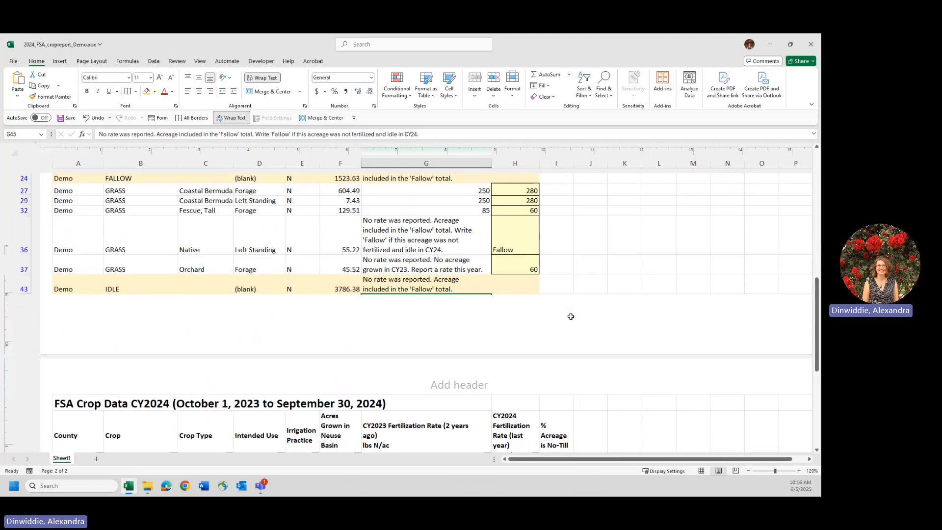
left_click(404, 238)
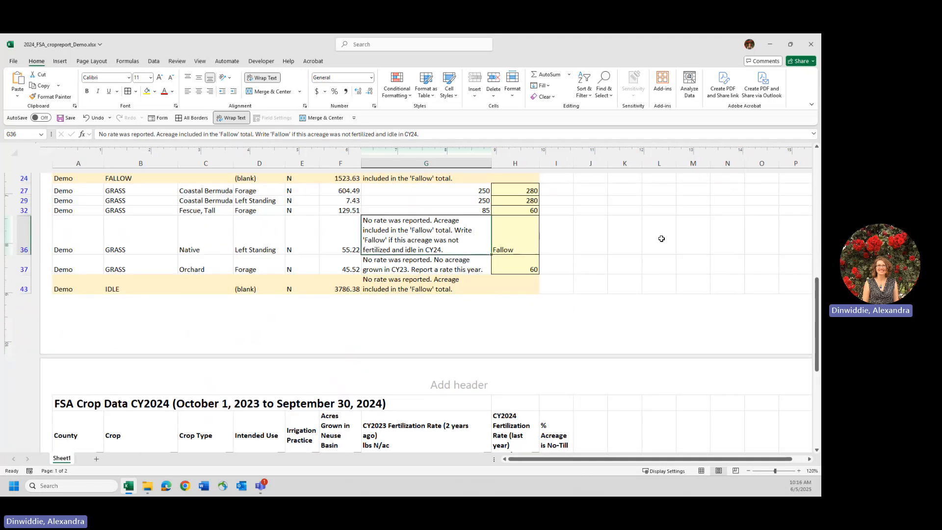
Step: Write Fallow as the CY2024 fertilization rate for the mixed forage row
scroll(662, 238, "down", 5)
scroll(661, 238, "down", 2)
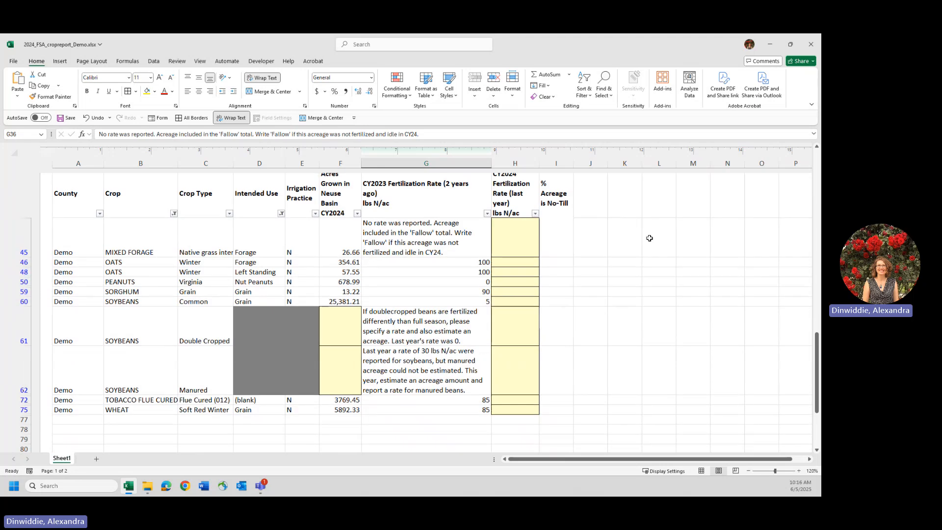
left_click(530, 245)
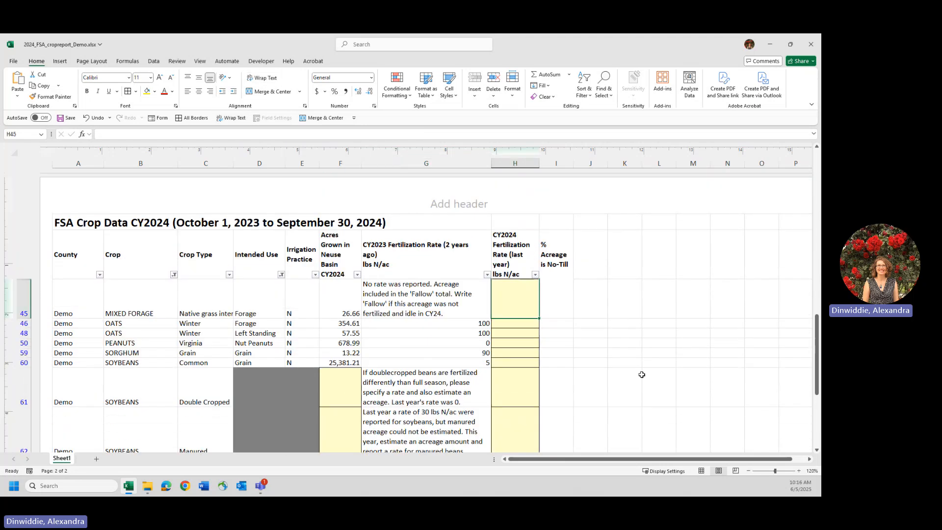
type("Fallow")
key("ctrl+Return")
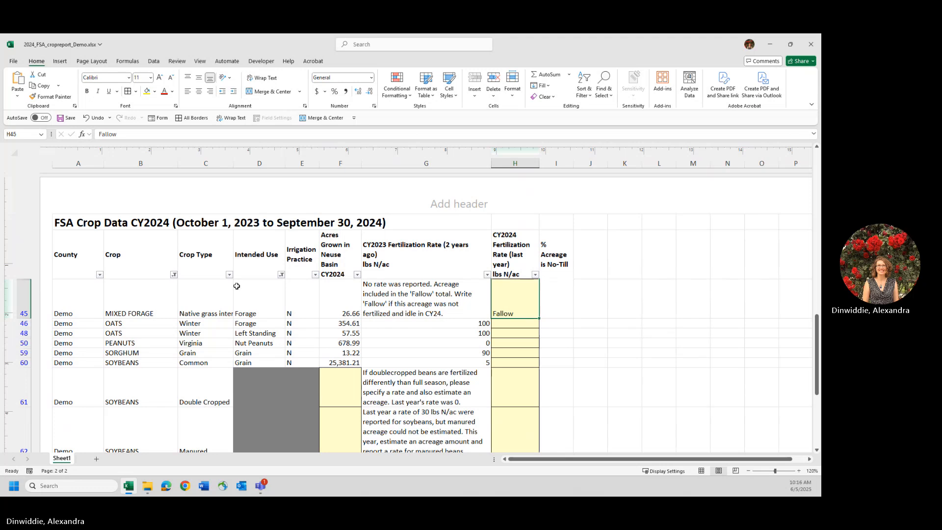
Step: Compare the mixed forage row's crop type and fertilization entry with those of the native grass row
left_click(205, 296)
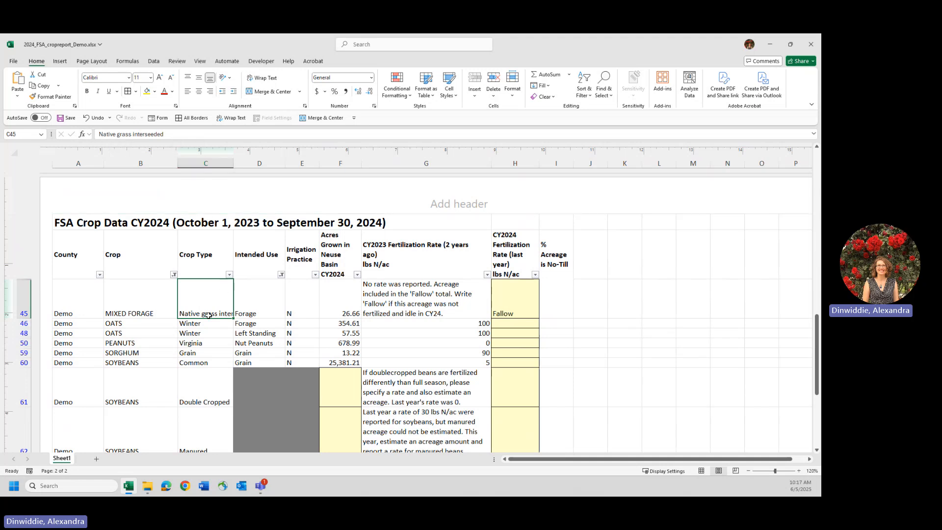
scroll(246, 354, "up", 2)
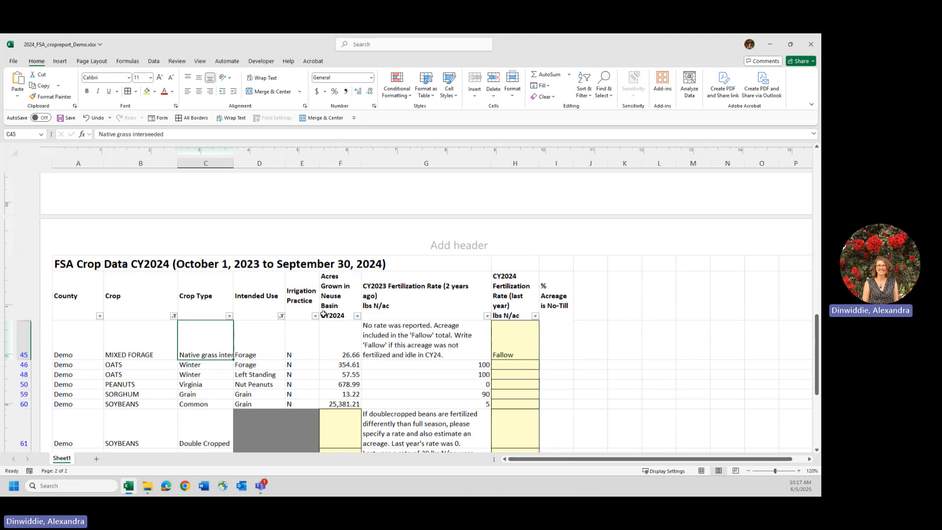
scroll(216, 363, "up", 3)
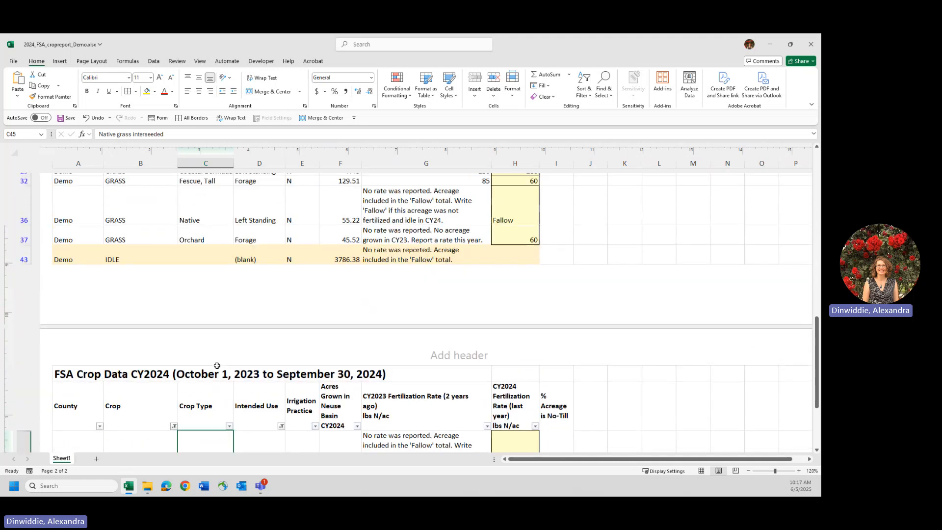
left_click(196, 205)
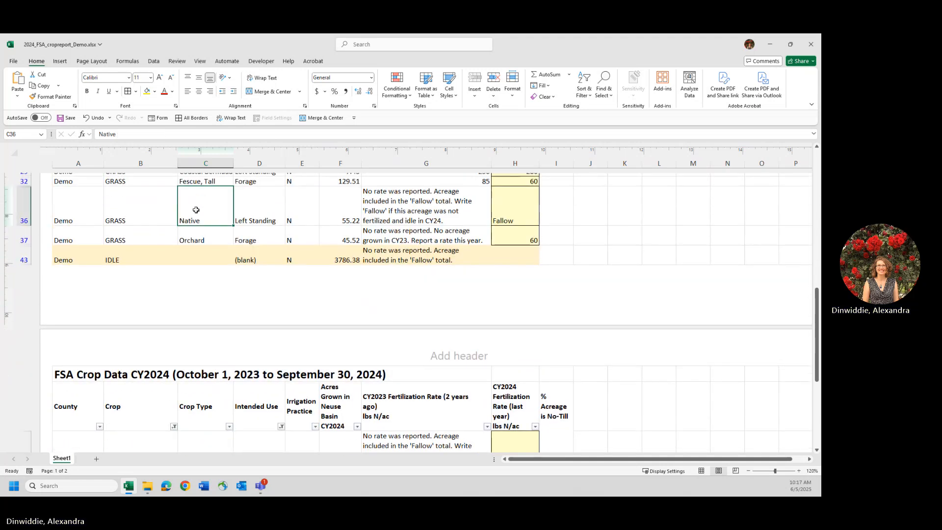
scroll(198, 388, "down", 2)
left_click(199, 389)
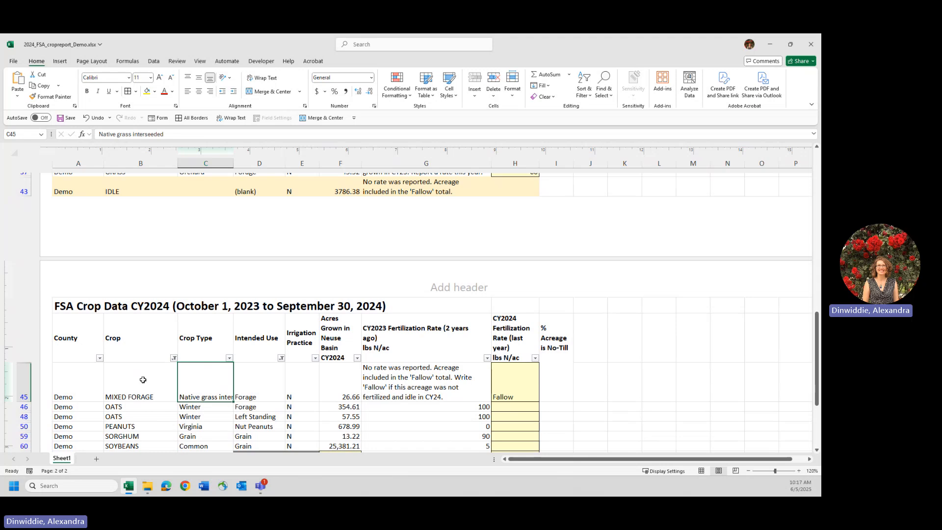
scroll(607, 395, "down", 4)
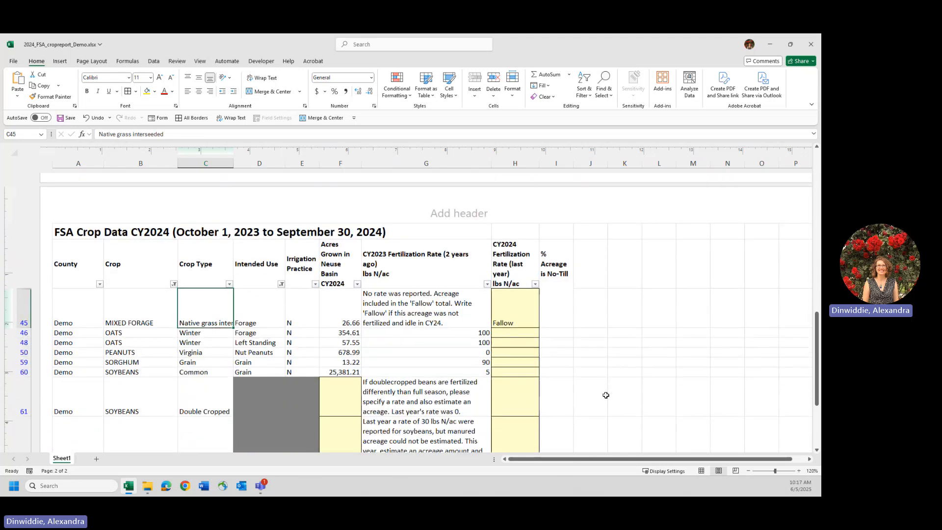
scroll(606, 395, "down", 1)
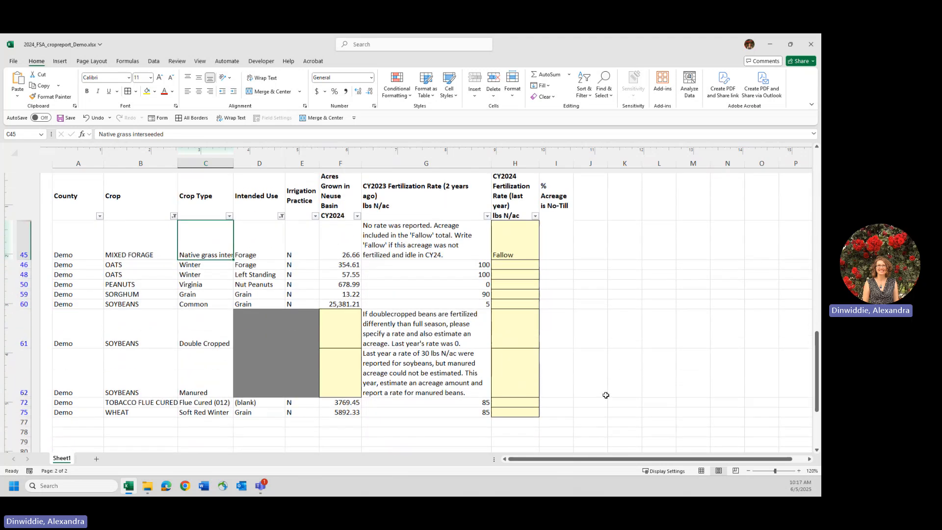
left_click(515, 248)
scroll(515, 248, "up", 3)
scroll(643, 346, "down", 5)
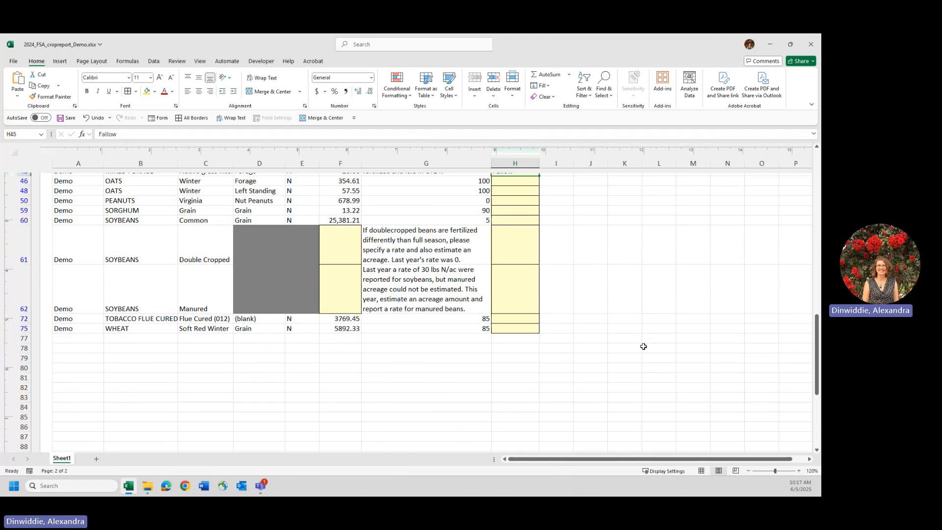
scroll(643, 347, "up", 4)
scroll(644, 346, "up", 7)
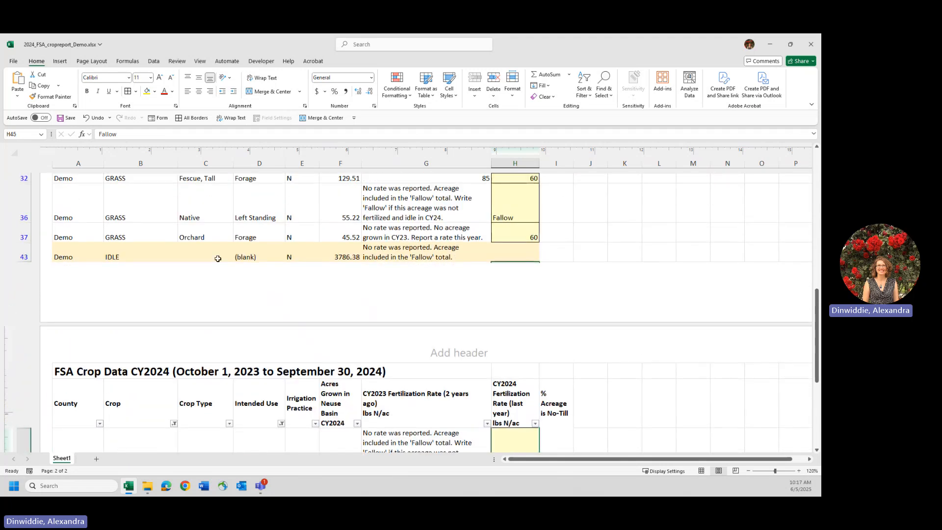
scroll(417, 242, "down", 3)
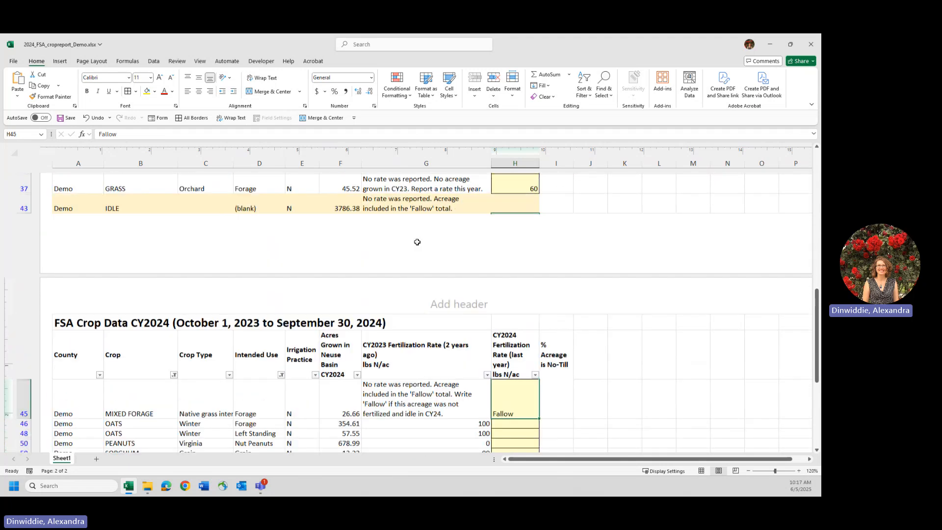
scroll(417, 242, "down", 6)
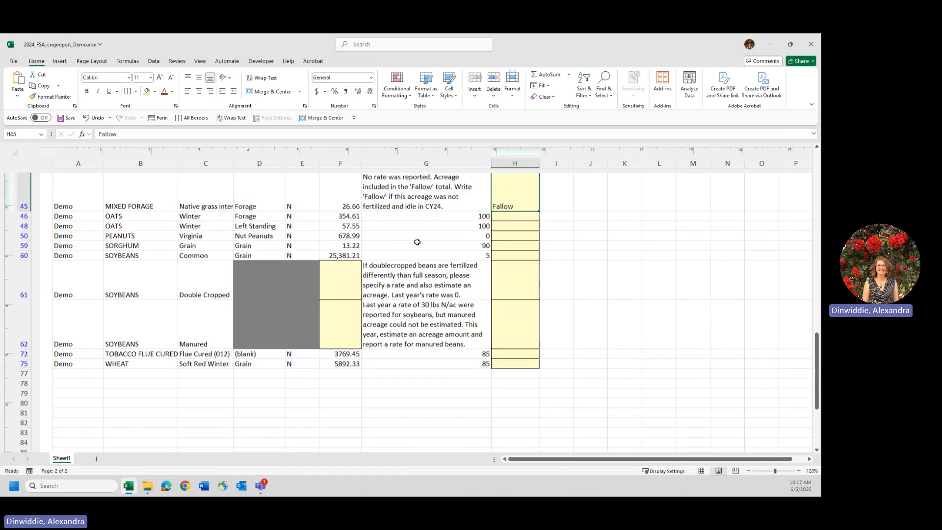
Step: Enter a CY2024 fertilization rate of 90 lbs N/ac for both winter oats rows and 0 for Virginia peanuts
left_click(617, 259)
scroll(617, 258, "up", 2)
scroll(617, 258, "down", 2)
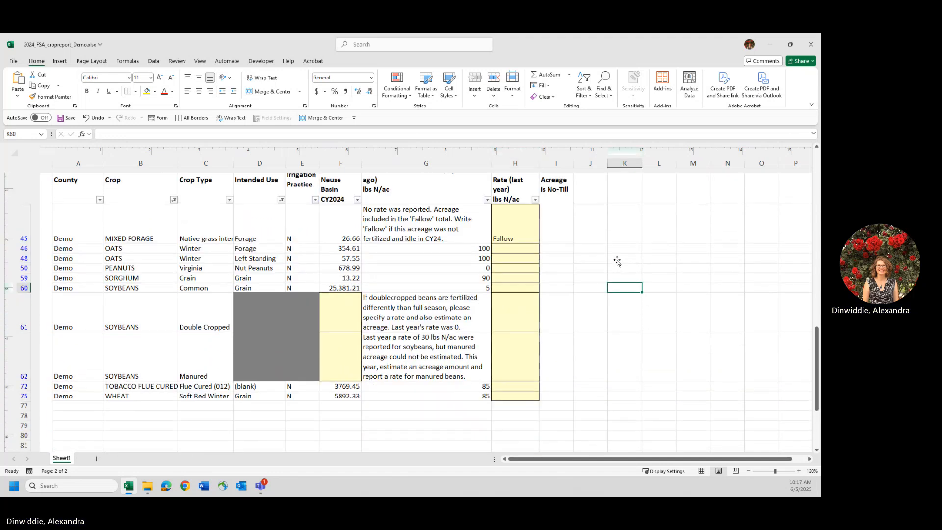
scroll(610, 238, "down", 1)
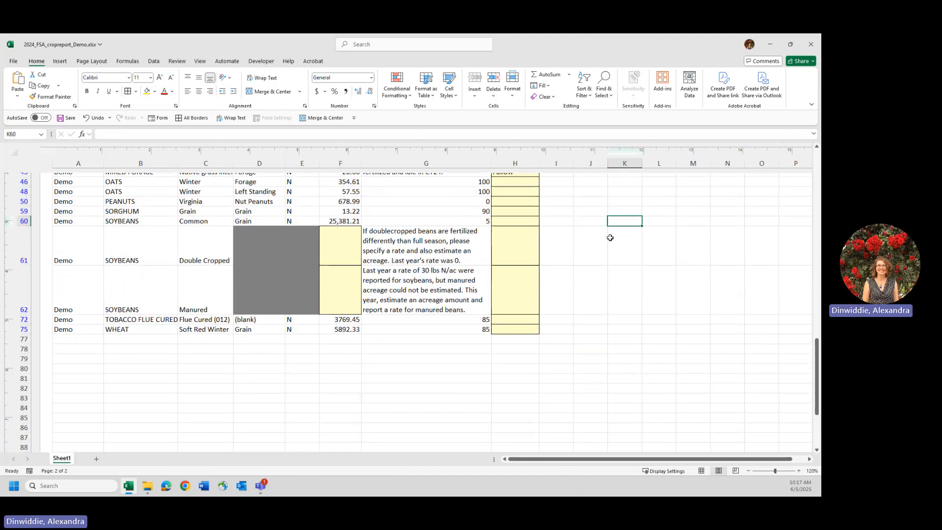
scroll(610, 237, "up", 1)
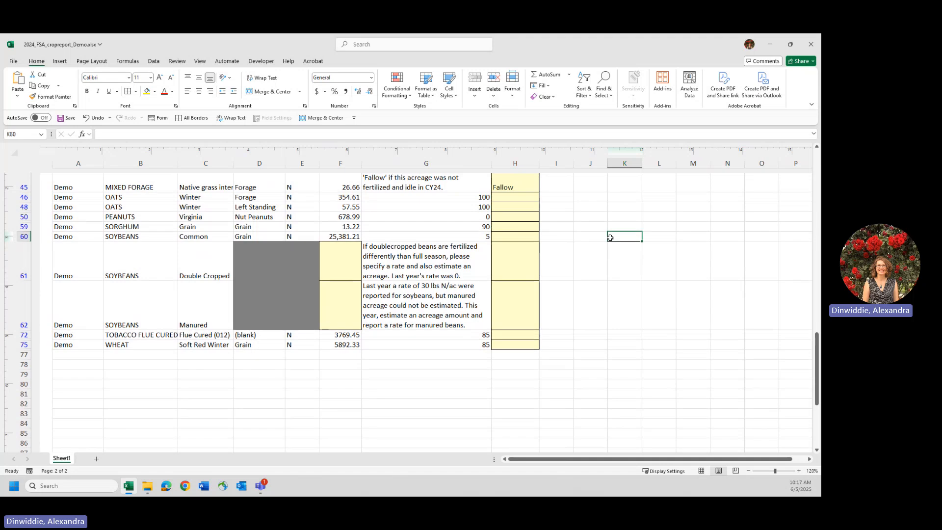
left_click(511, 197)
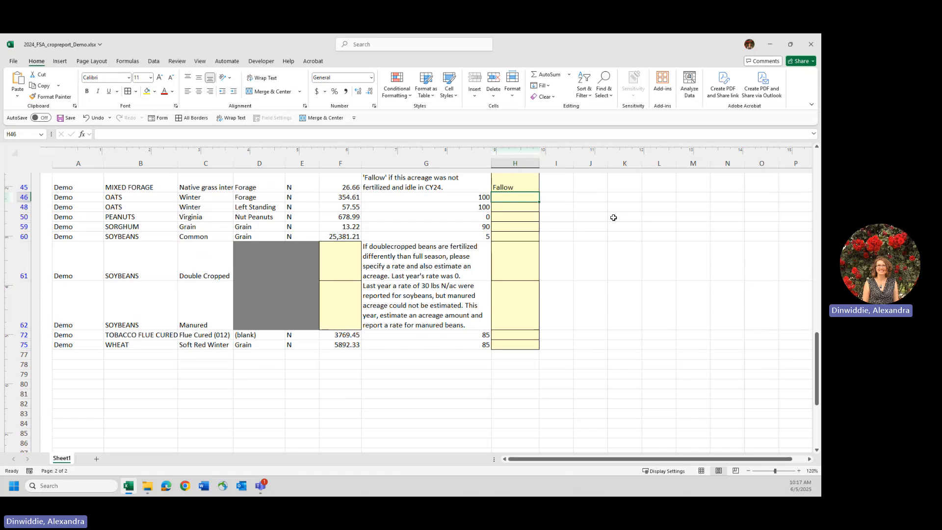
type("90")
key("Return")
type("90")
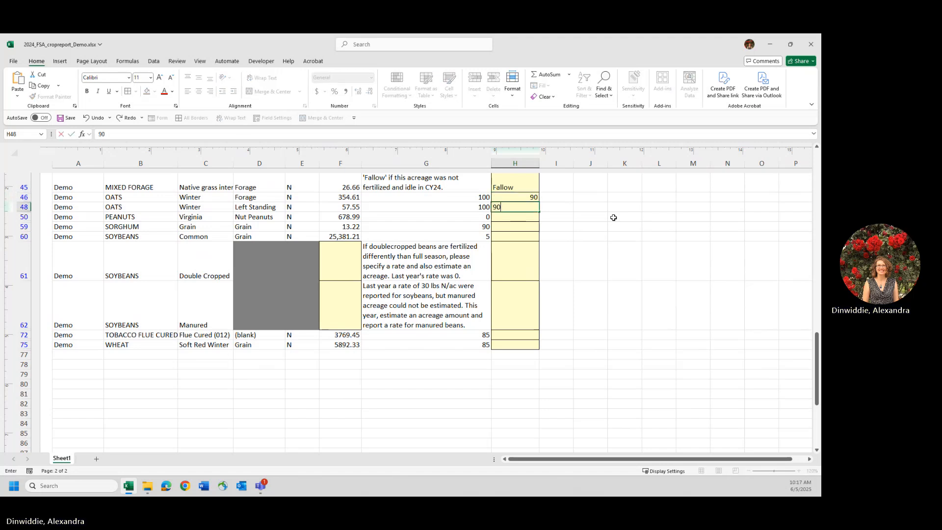
key("Return")
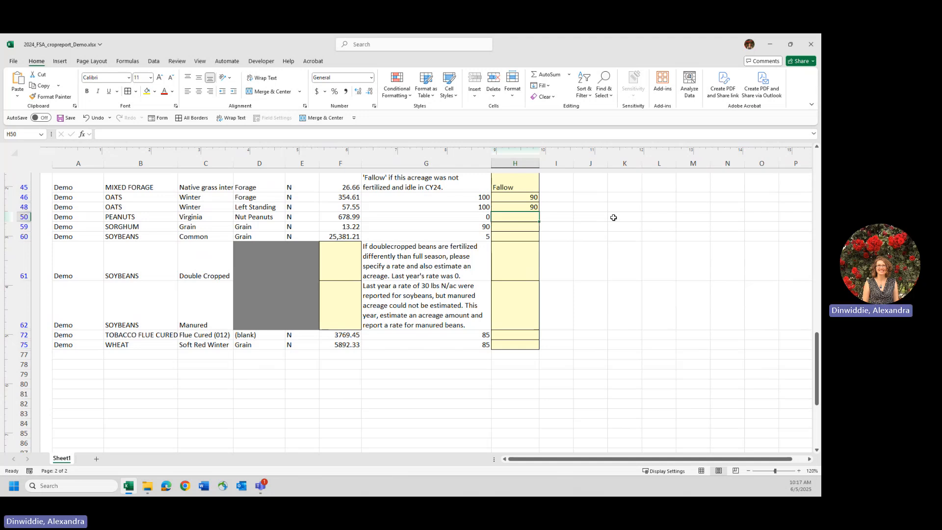
type("0")
key("Return")
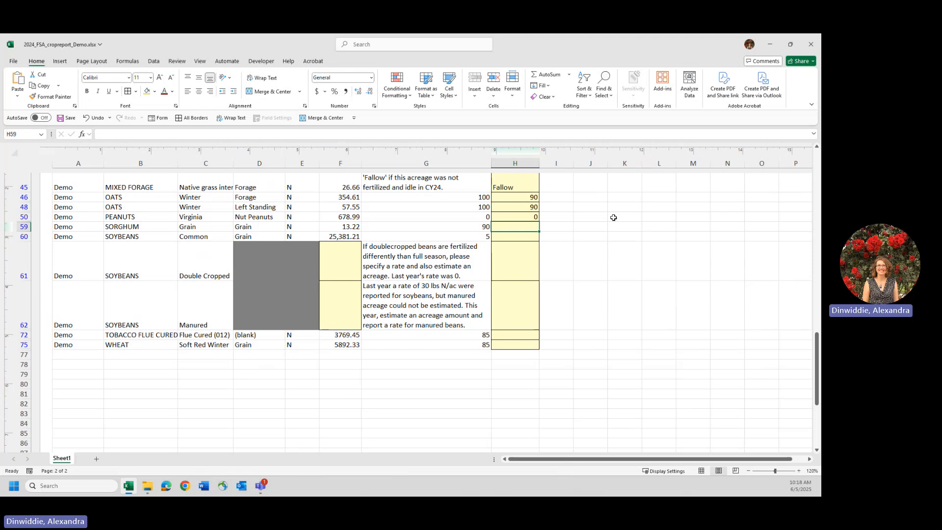
Step: Enter a CY2024 fertilization rate of 90 lbs N/ac for grain sorghum and 5 lbs N/ac for common soybeans
scroll(614, 218, "down", 2)
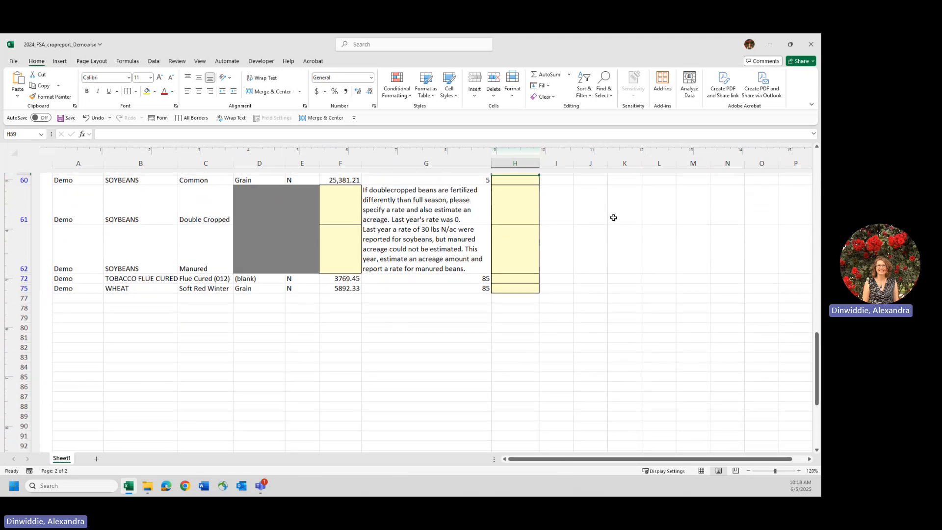
scroll(614, 218, "up", 1)
scroll(614, 218, "up", 1)
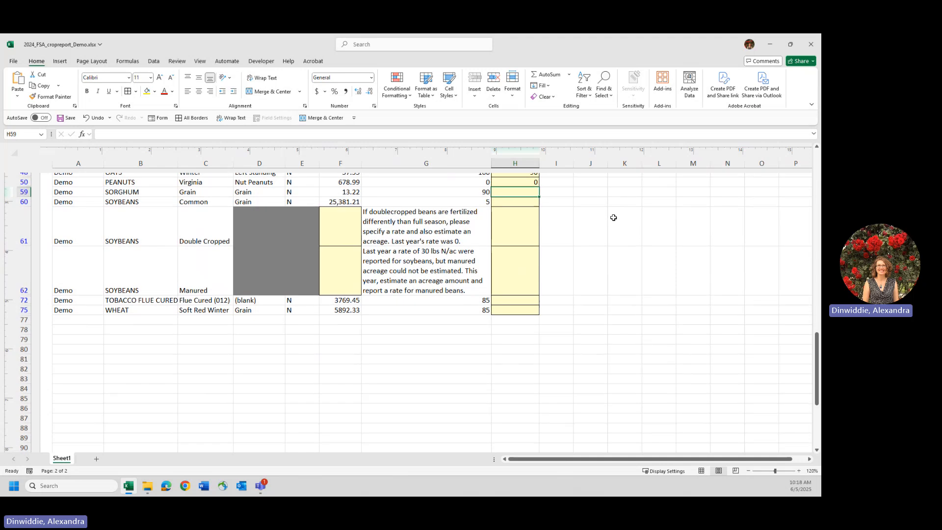
left_click(519, 193)
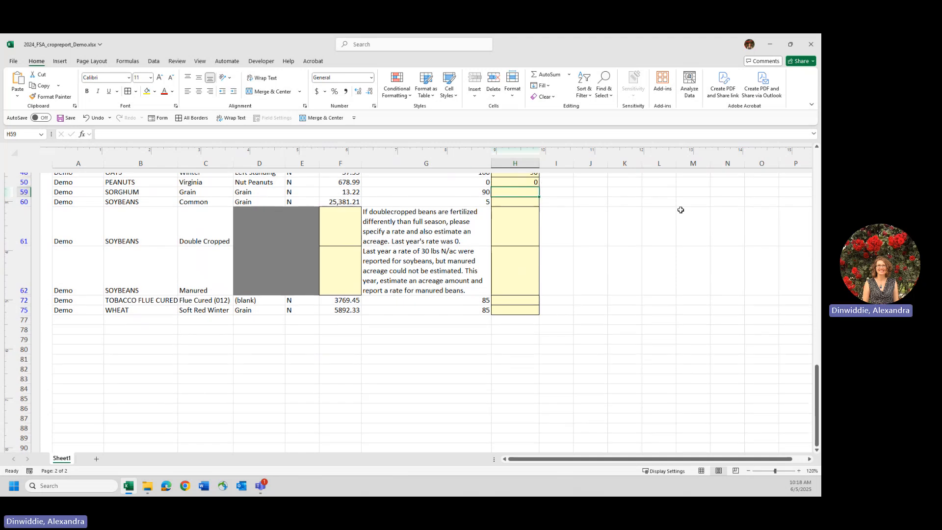
type("90")
key("Return")
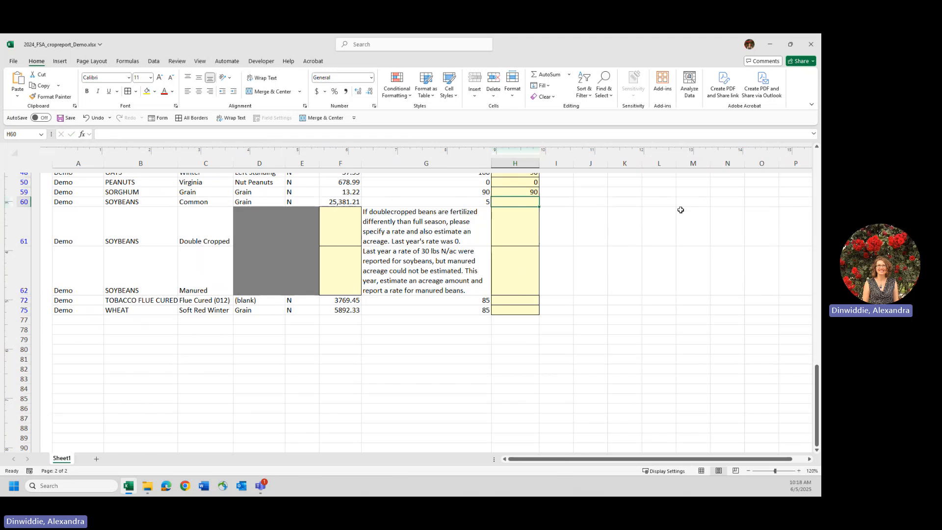
type("5")
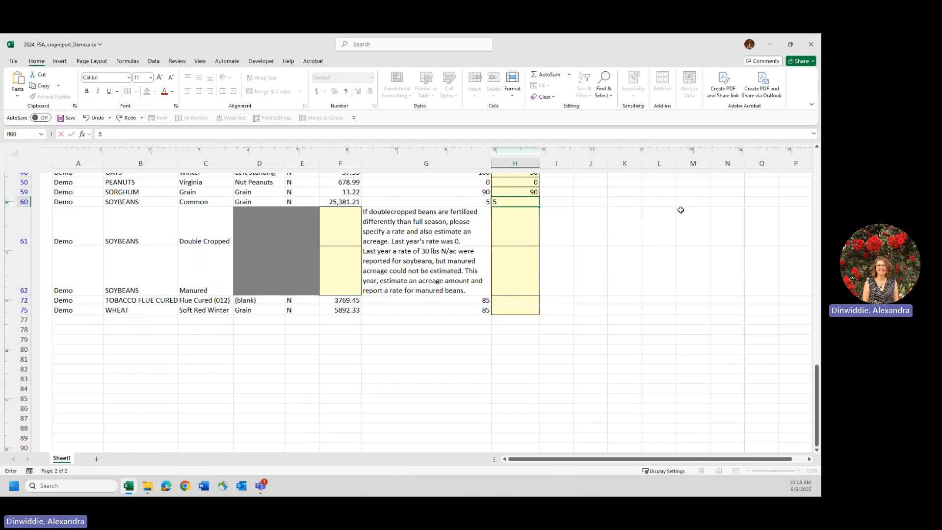
key("Return")
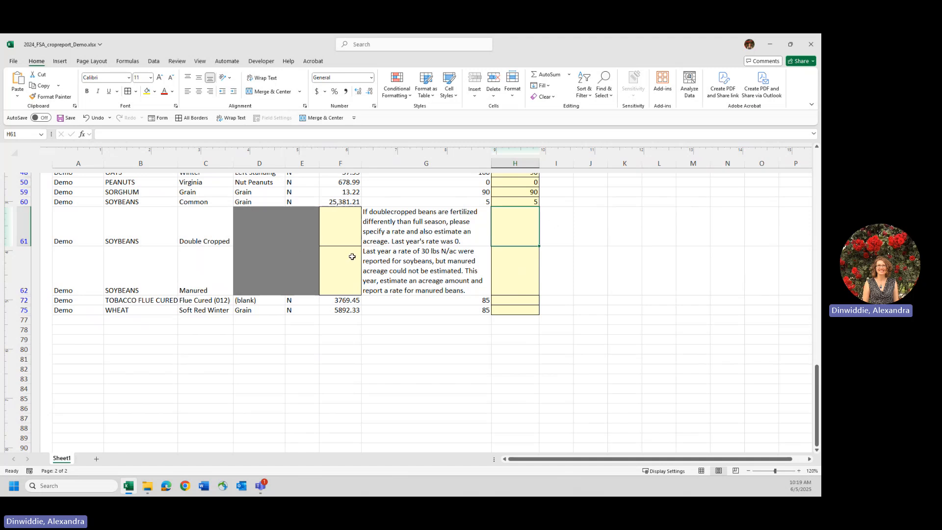
Step: Enter 5892.33 acres for double-cropped soybeans and check the common soybeans acreage formula against the double-cropped and manured rows
left_click(342, 215)
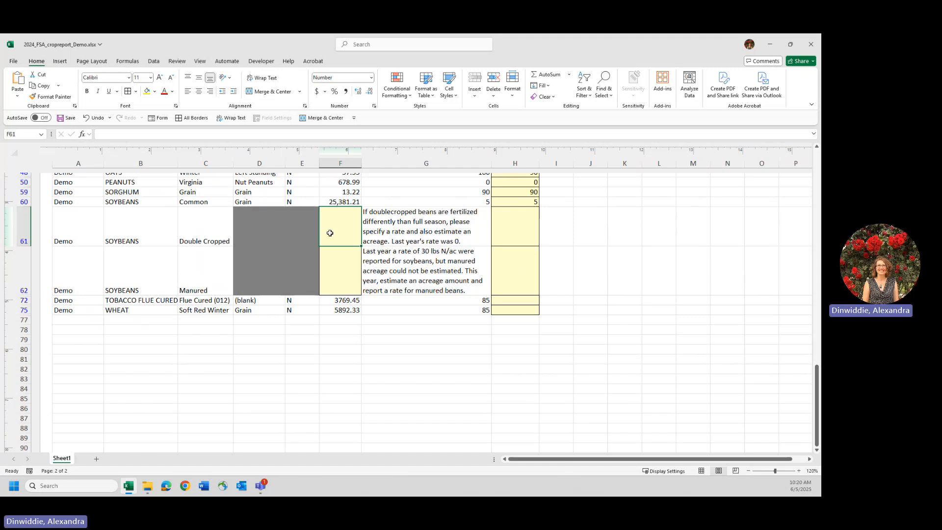
type("58")
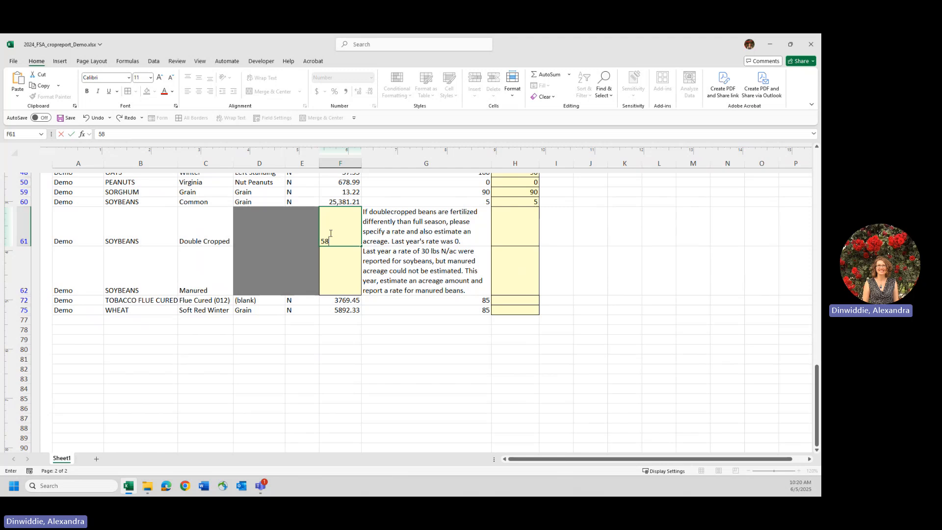
type("92.33")
key("Return")
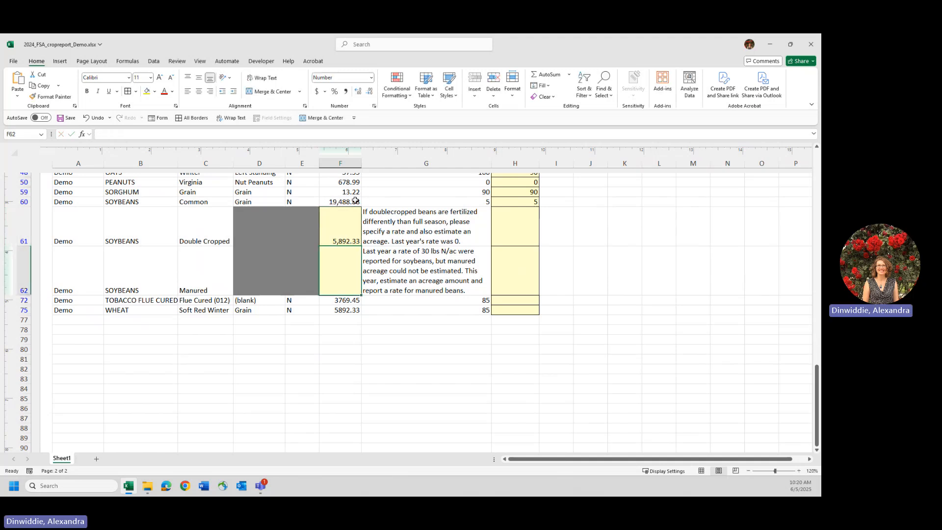
left_click(359, 201)
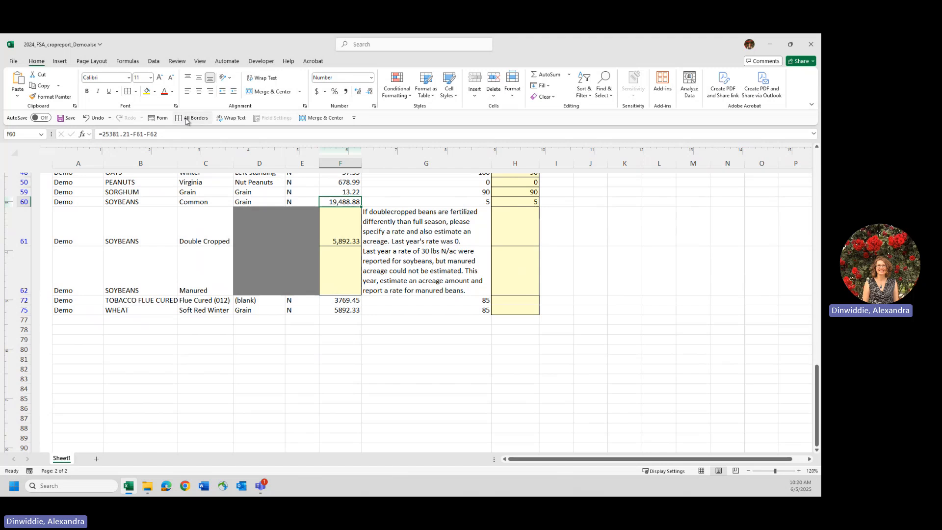
left_click(399, 231)
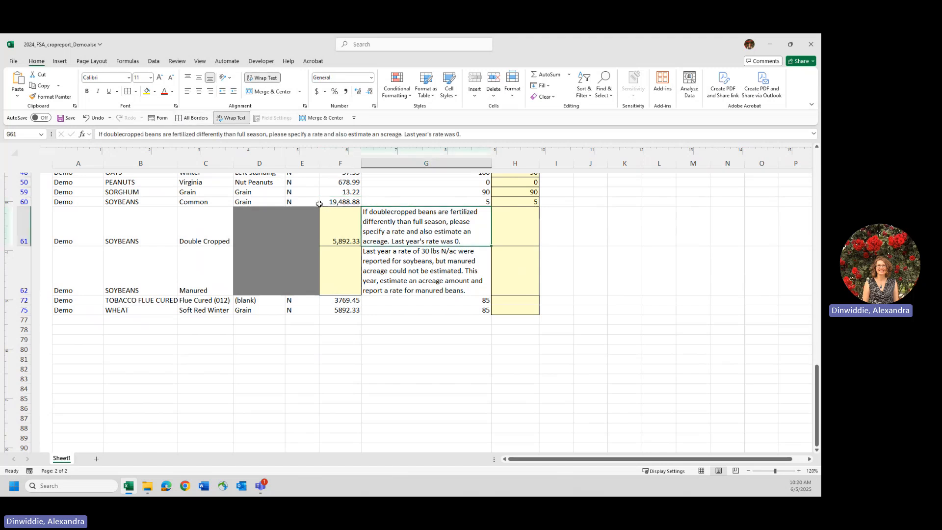
left_click(312, 233)
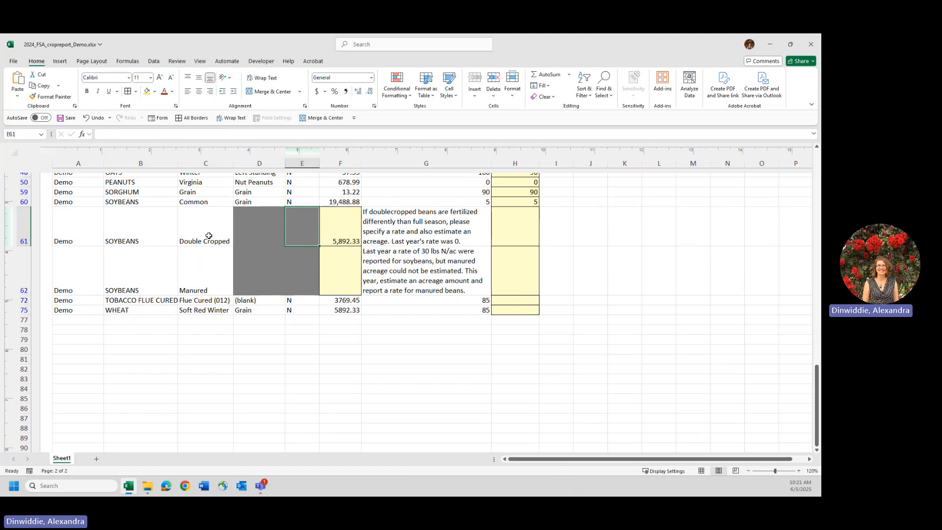
left_click(337, 275)
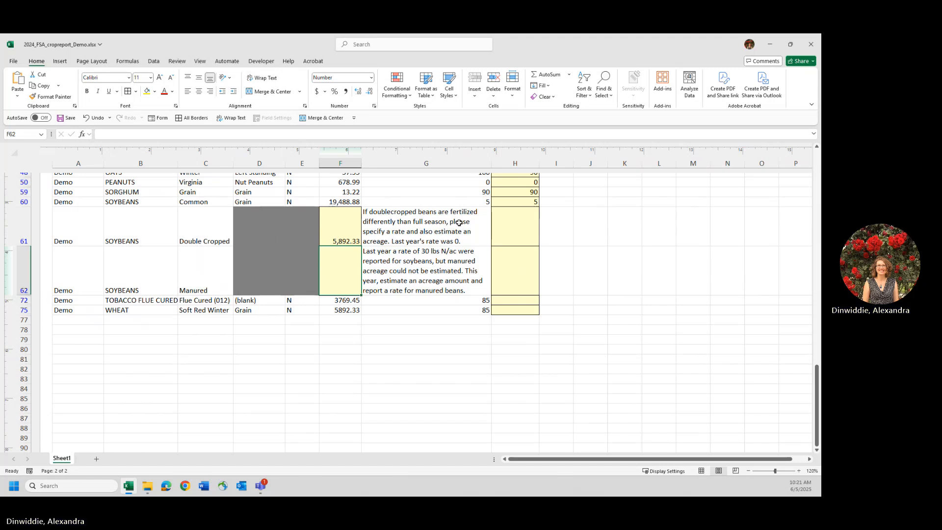
left_click(341, 226)
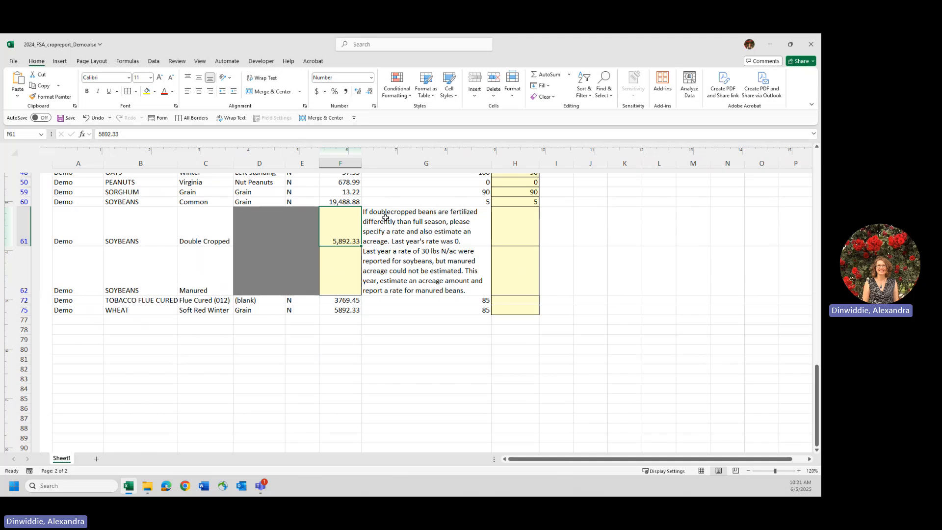
Step: Enter a CY2024 fertilization rate of 0 for double-cropped soybeans and check the CY2023 note on the manured soybeans row
left_click(503, 220)
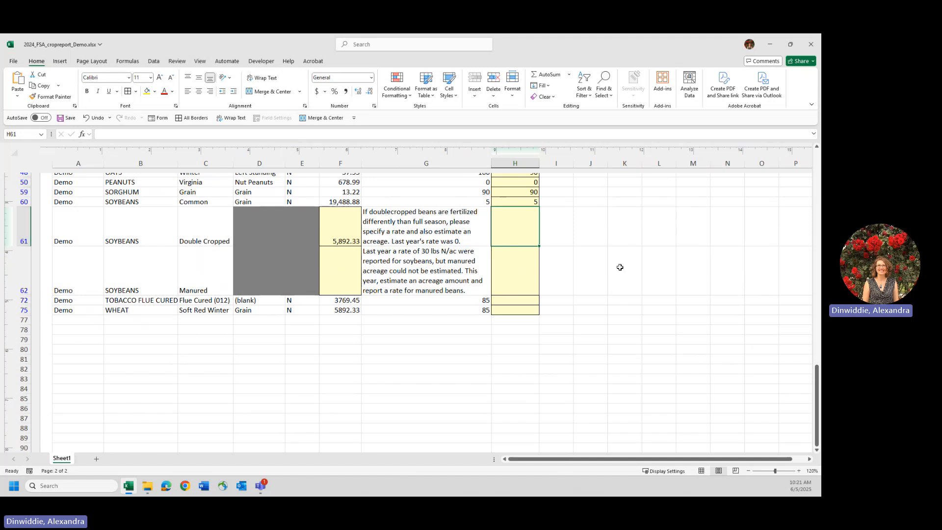
type("0")
key("Return")
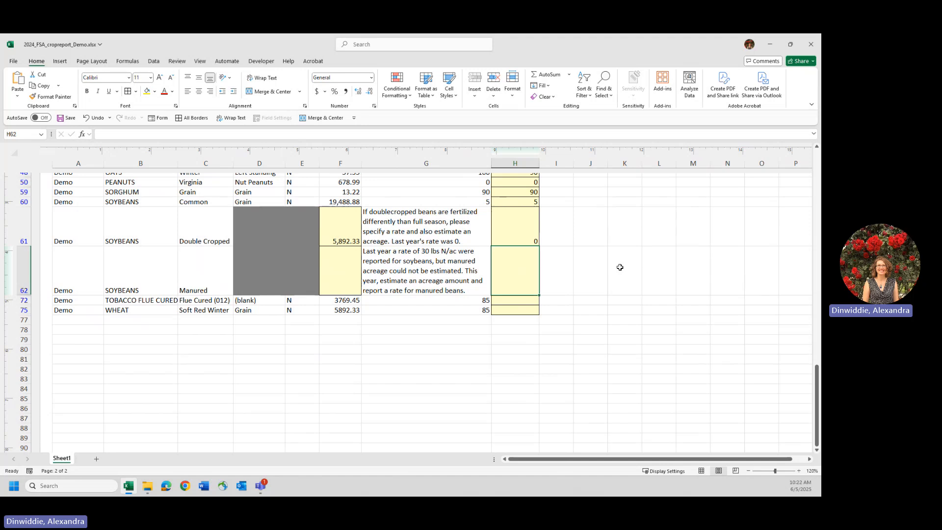
left_click(343, 283)
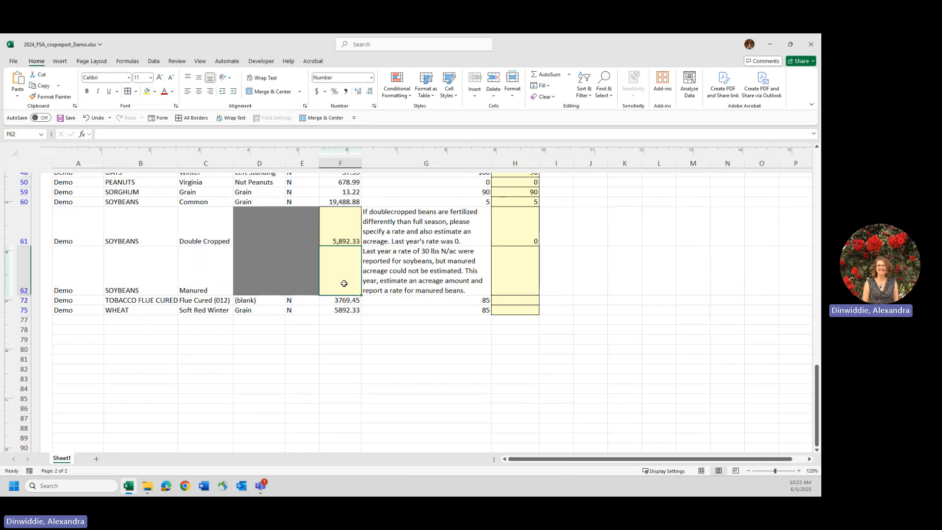
left_click(385, 263)
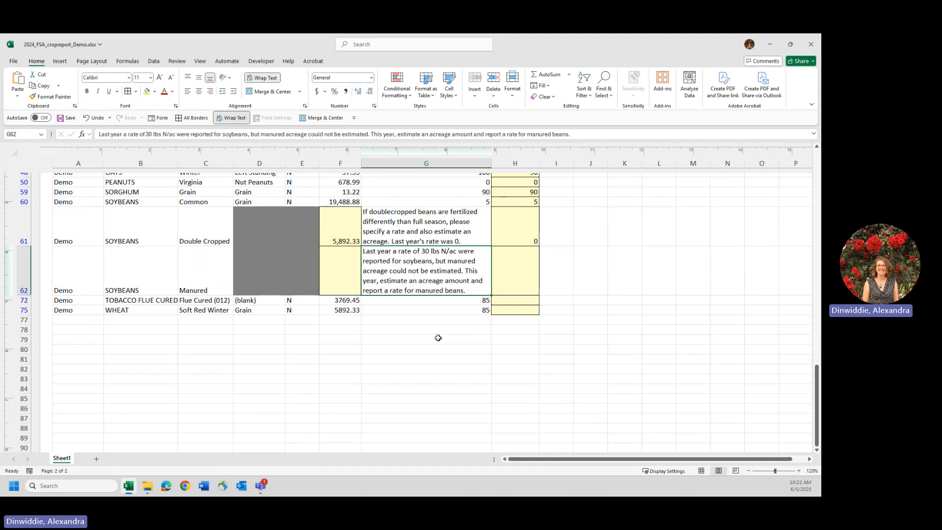
Step: Draft the note "We have manured beans, but we cannot approximate acreage in our county." beside the manured soybeans row and discard it
left_click(556, 274)
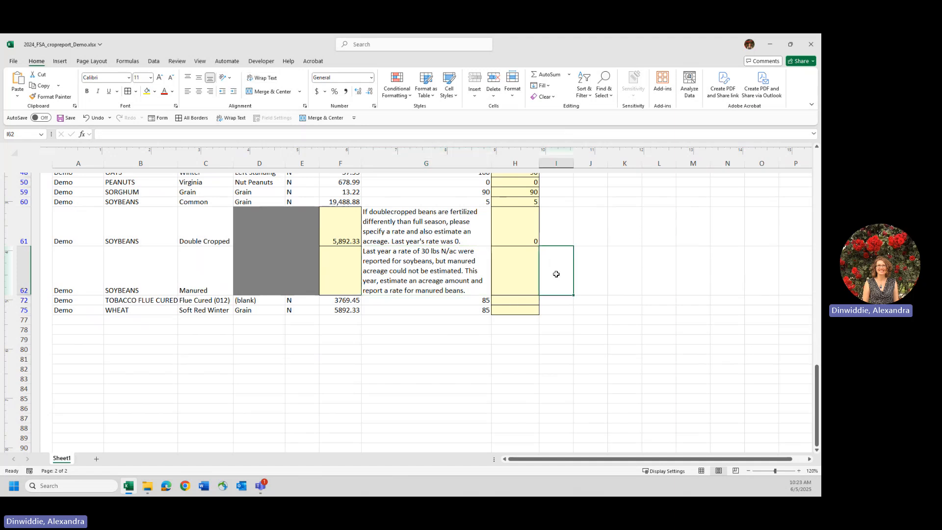
type("We have m")
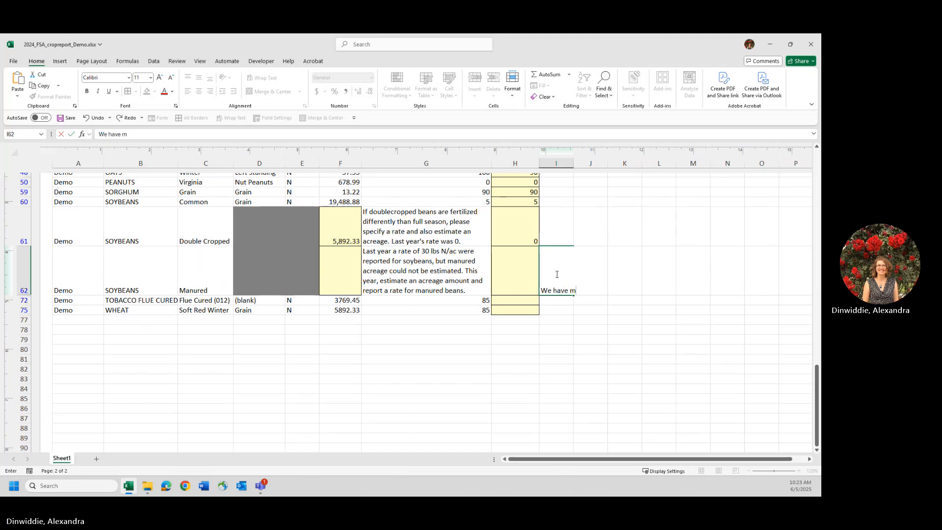
type("anured beans, but we ")
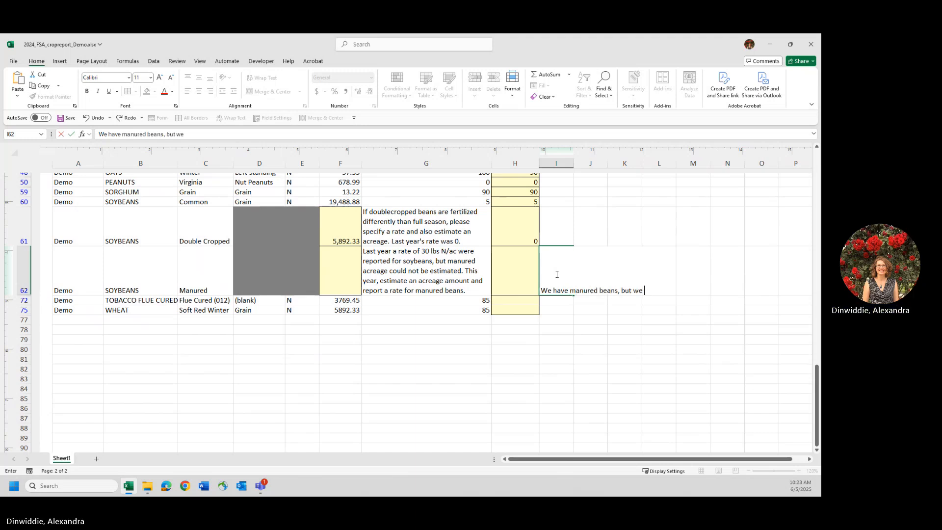
type("cannot")
type(" app")
type("ate")
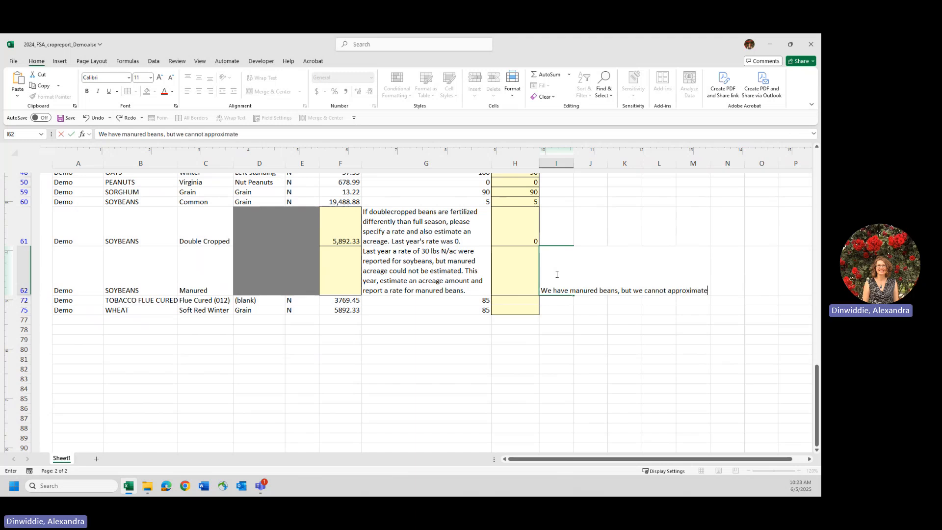
type(" acreage of")
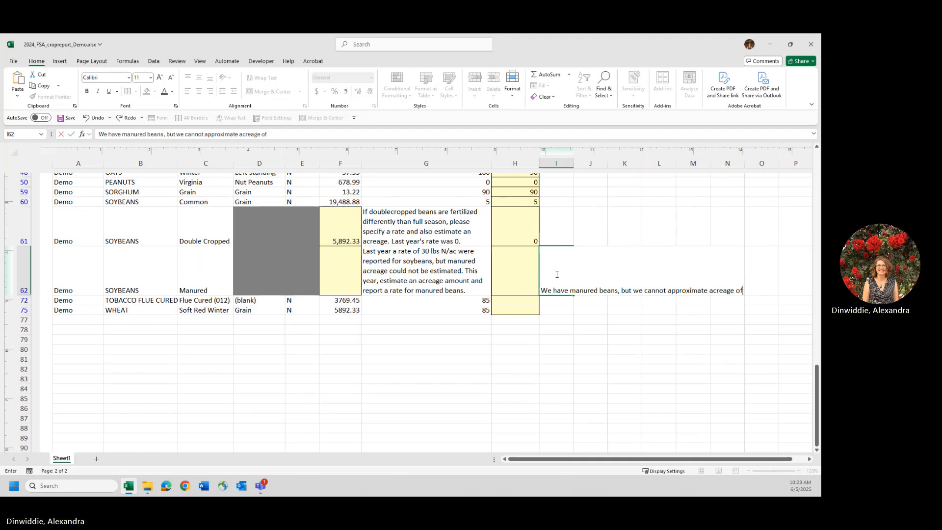
key("BackSpace")
key("BackSpace")
type("in our")
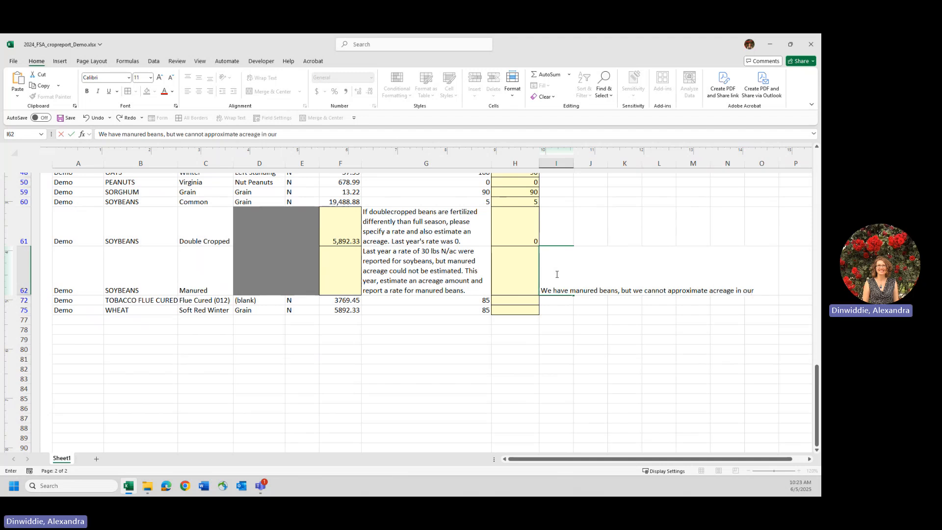
type(" county.")
key("shift+Home")
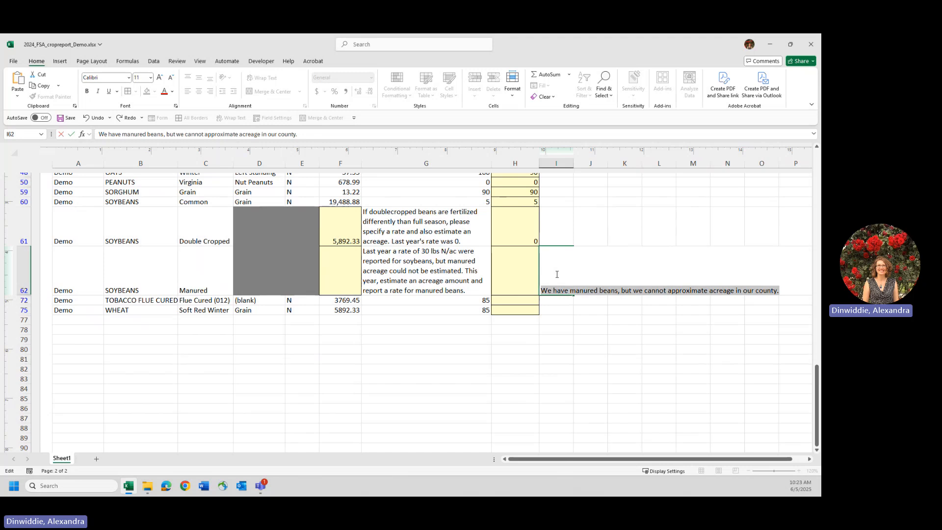
key("BackSpace")
key("Escape")
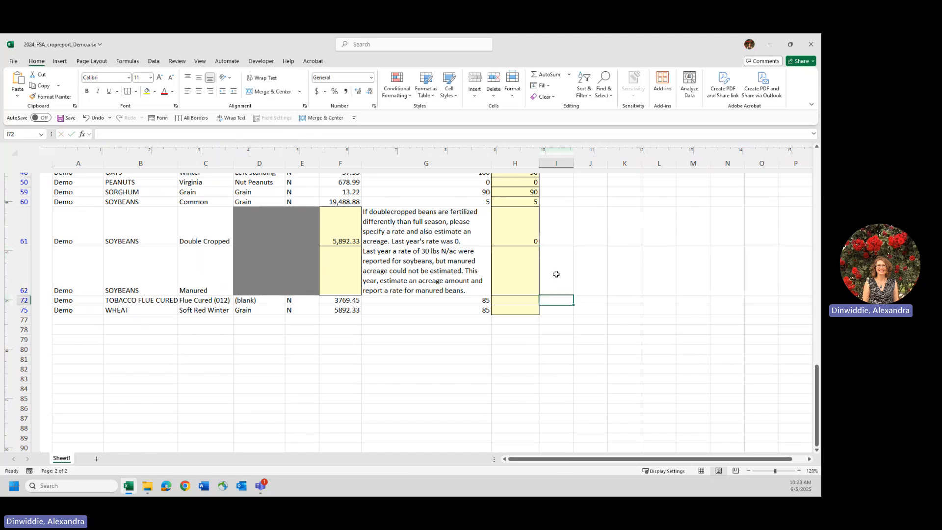
Step: Enter an estimated 500 acres grown for manured soybeans
left_click(524, 268)
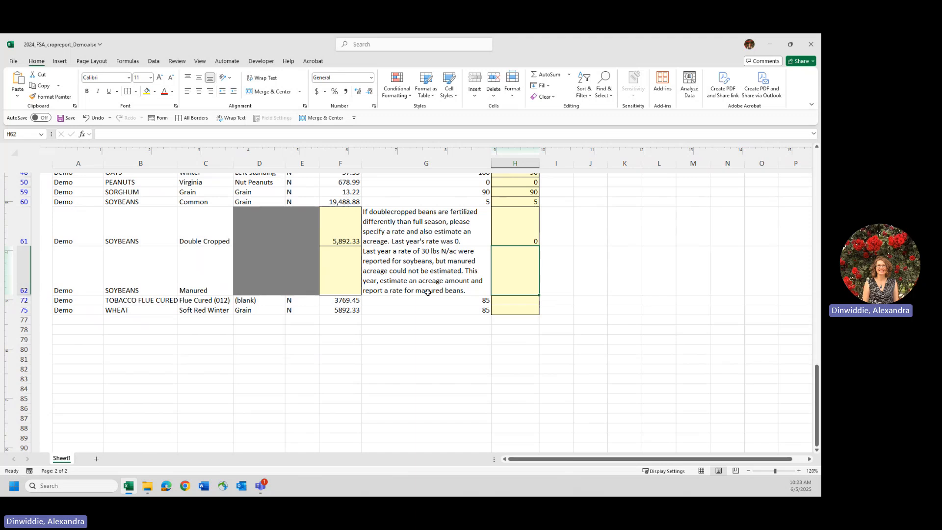
left_click(353, 280)
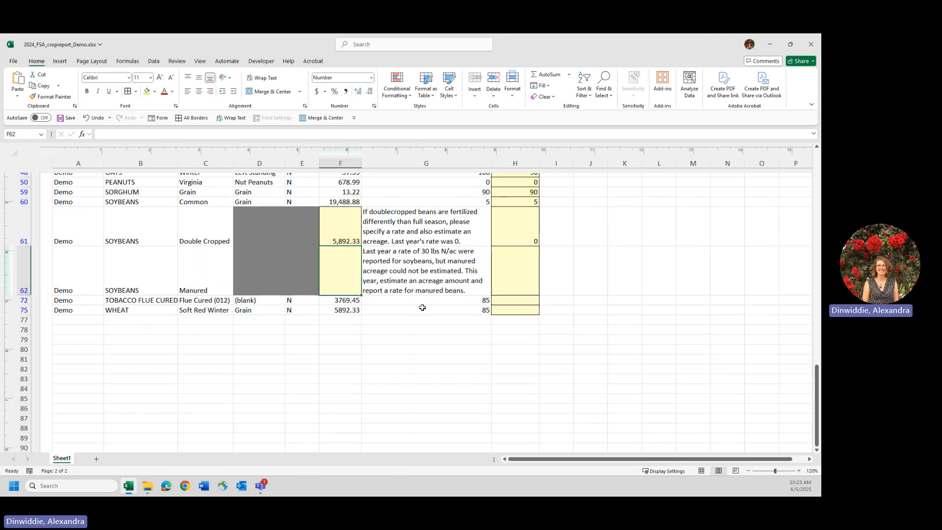
left_click(560, 278)
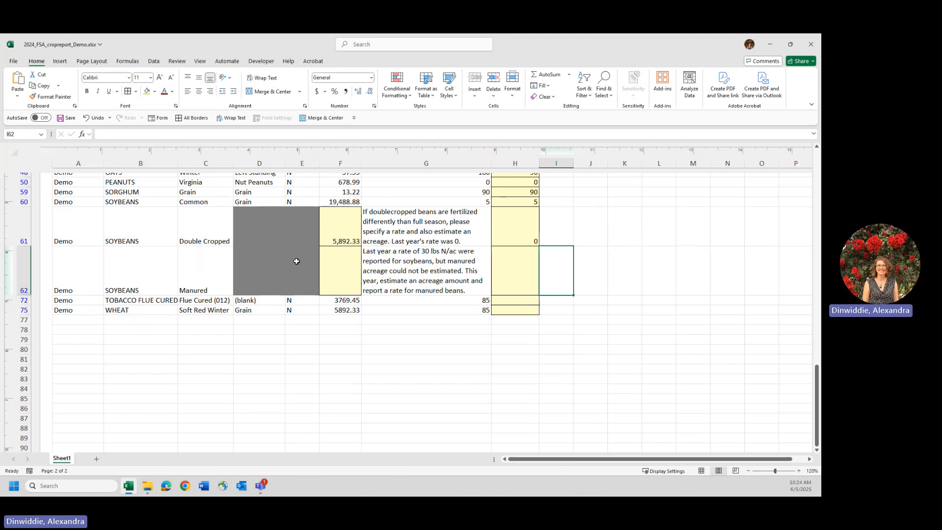
left_click(352, 279)
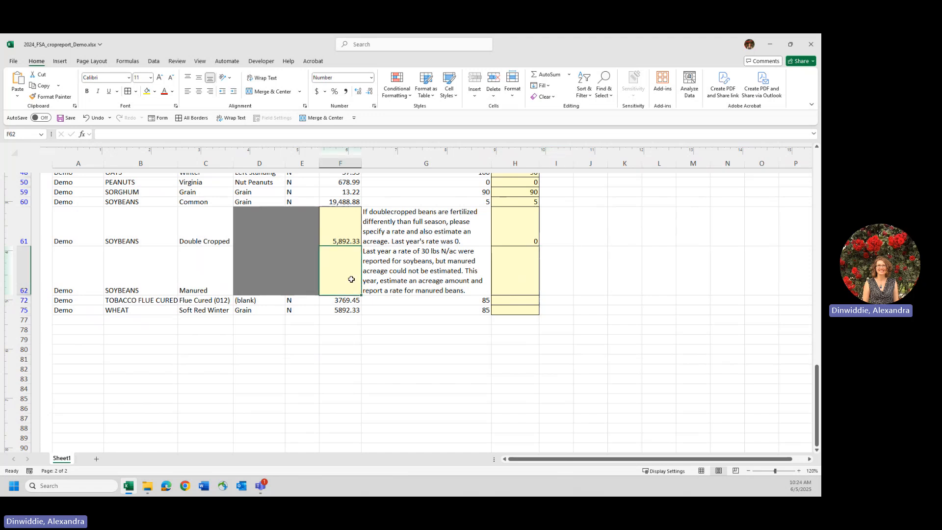
type("500")
key("Return")
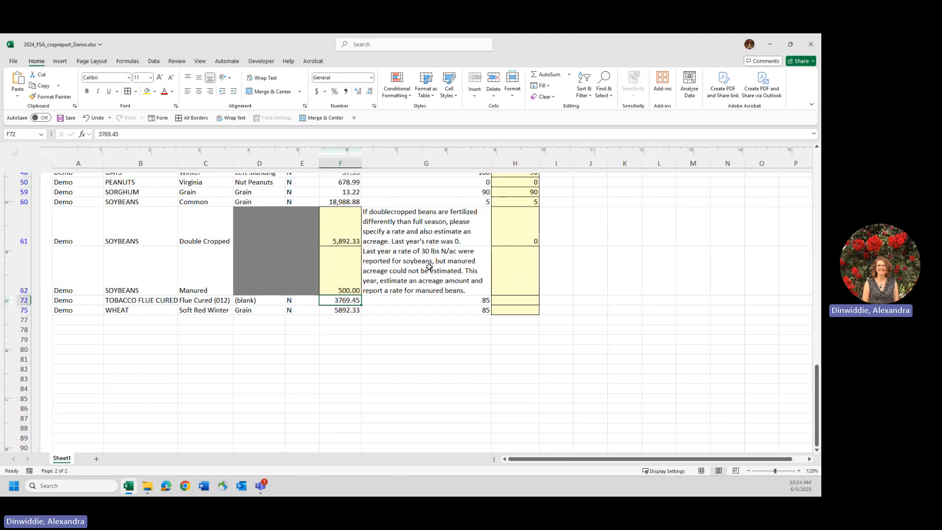
Step: Enter a CY2024 fertilization rate of 30 lbs N/ac for manured soybeans
scroll(429, 266, "up", 3)
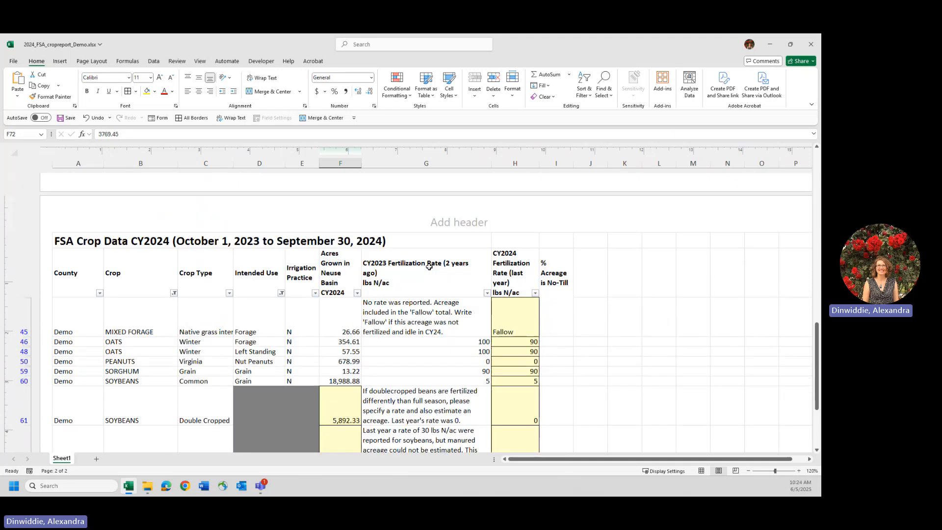
scroll(429, 267, "down", 1)
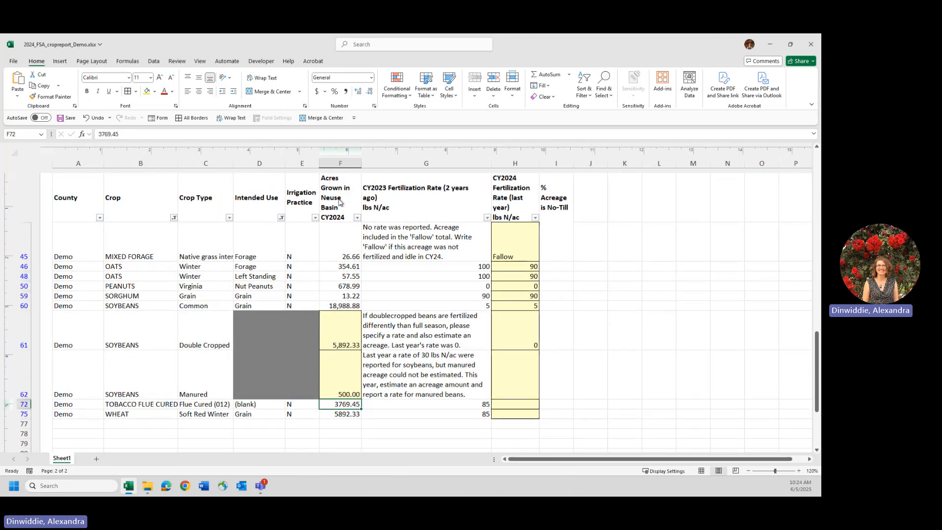
scroll(395, 295, "down", 2)
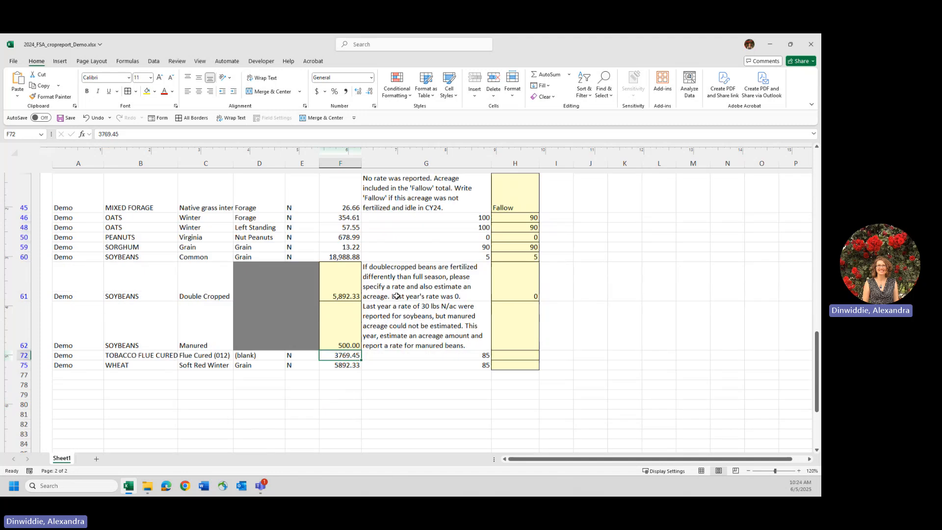
left_click(499, 309)
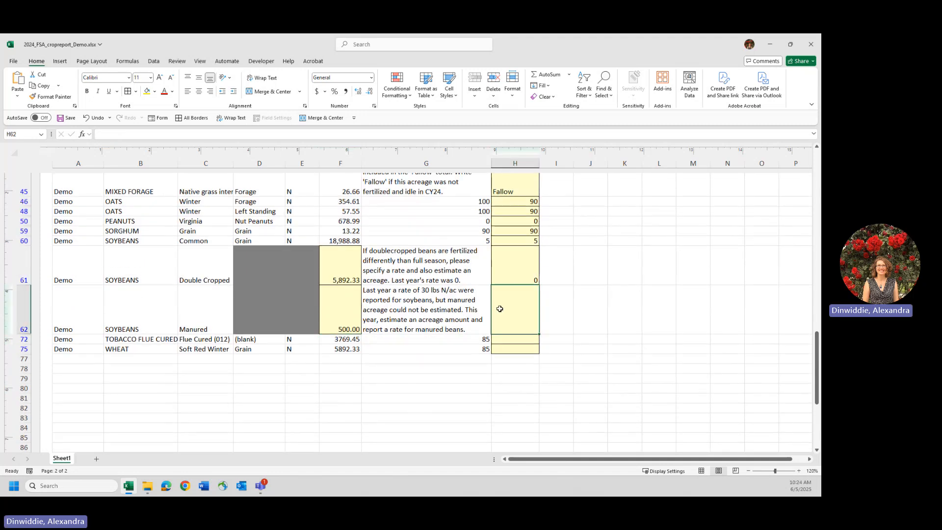
type("30")
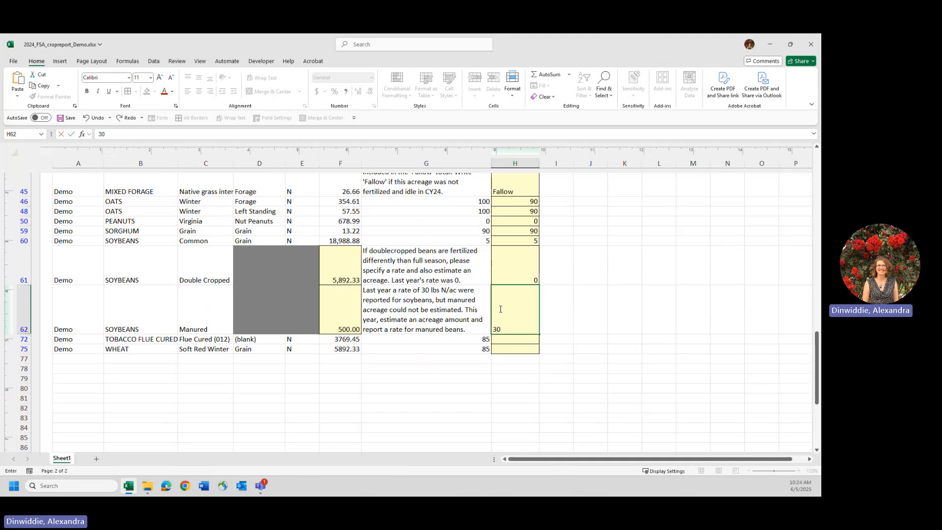
key("Return")
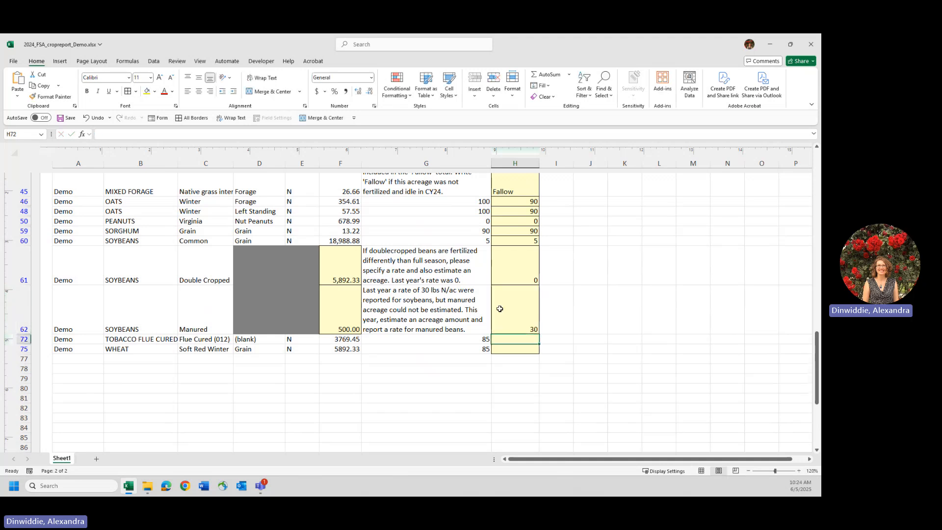
left_click(531, 321)
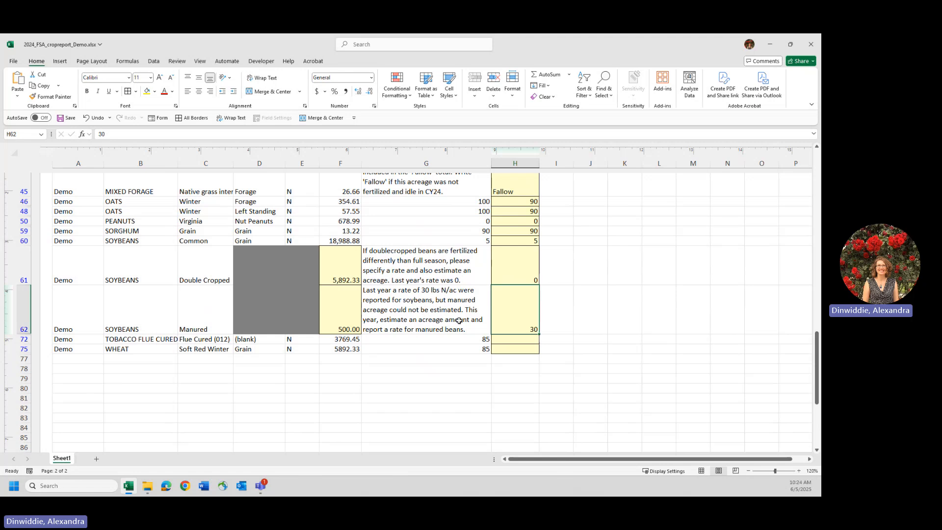
left_click(356, 368)
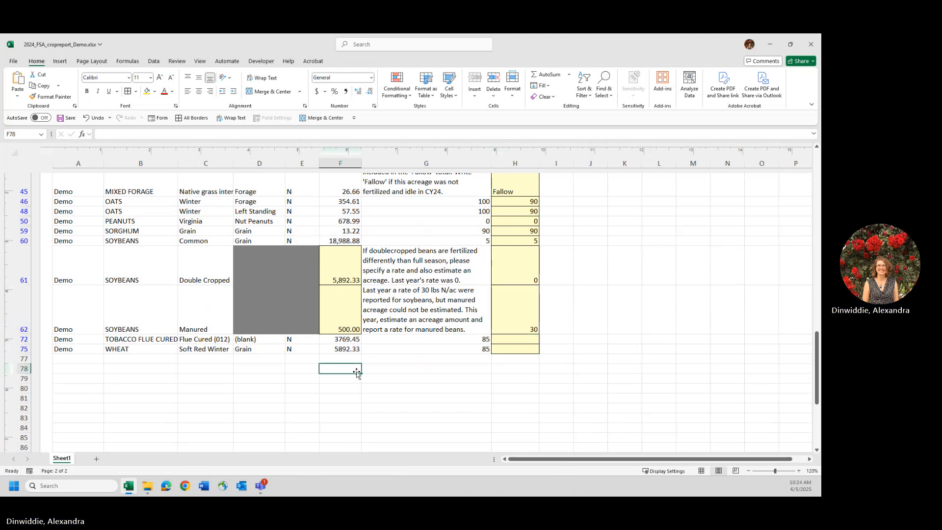
Step: Enter a CY2024 fertilization rate of 85 lbs N/ac for flue-cured tobacco and 110 lbs N/ac for soft red winter wheat
scroll(357, 373, "down", 1)
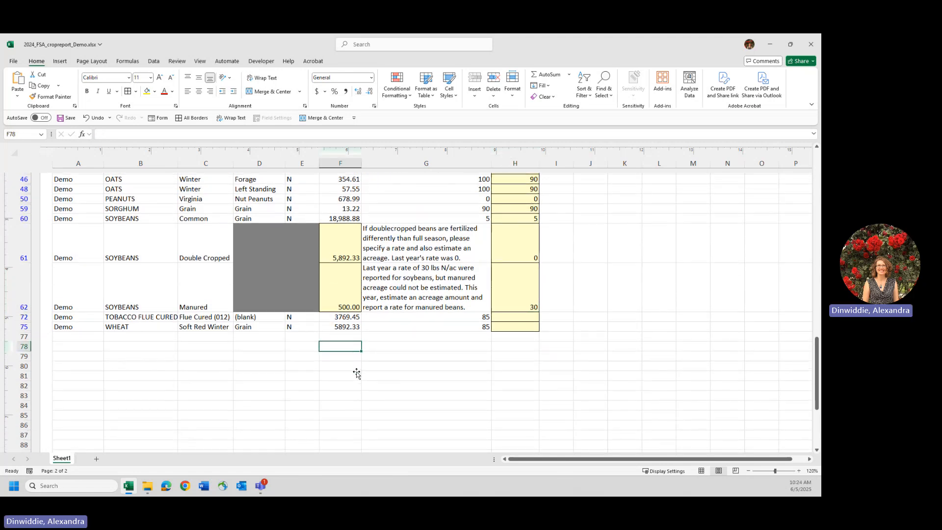
left_click(346, 317)
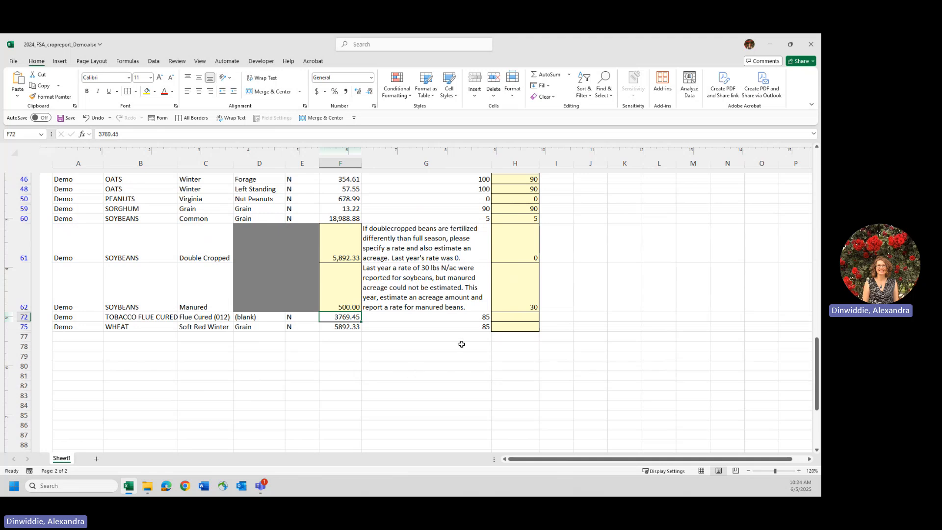
left_click(468, 319)
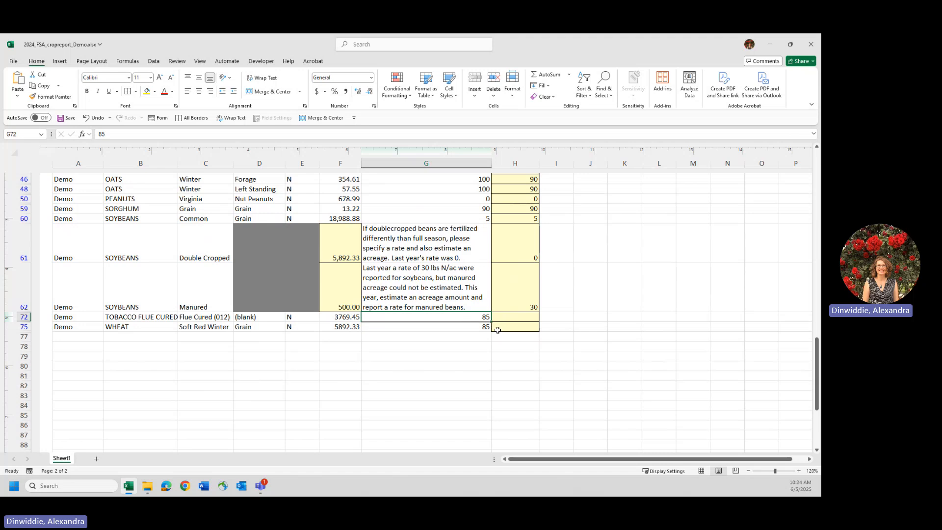
left_click(526, 318)
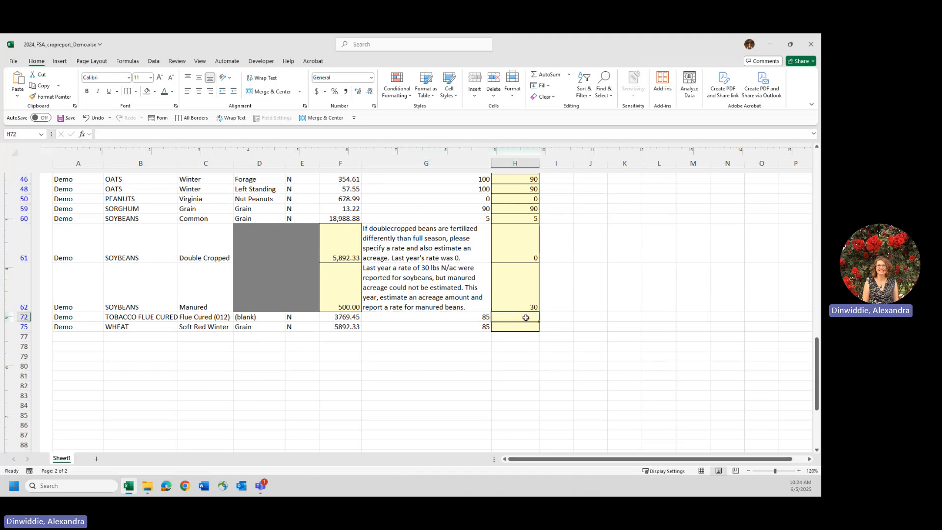
type("85")
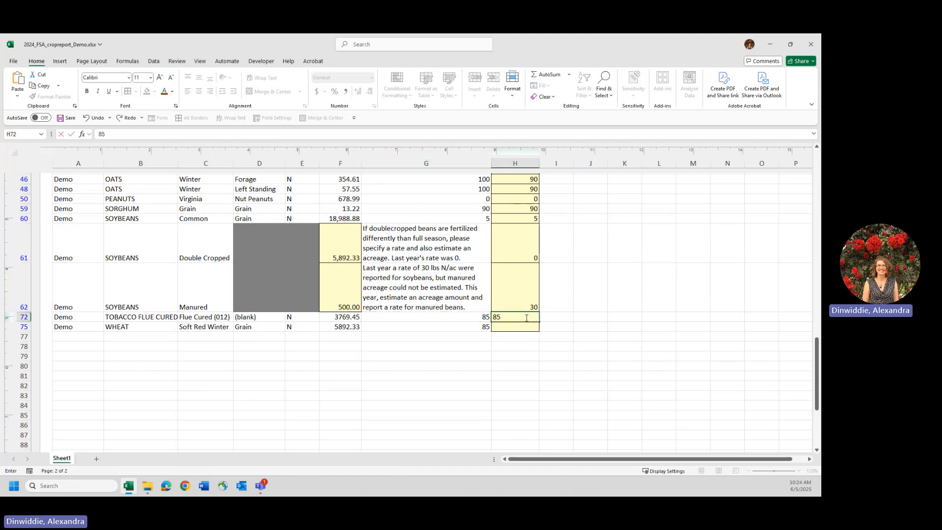
key("Return")
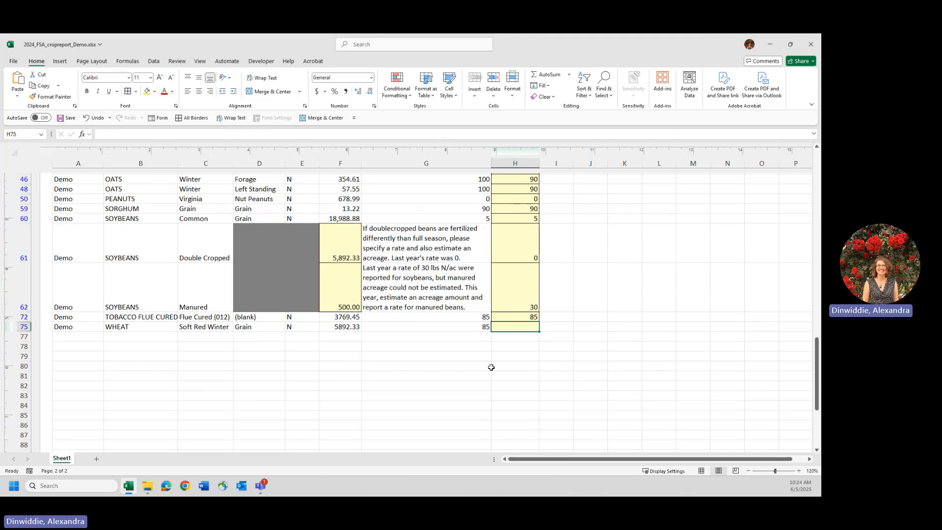
type("110")
key("Return")
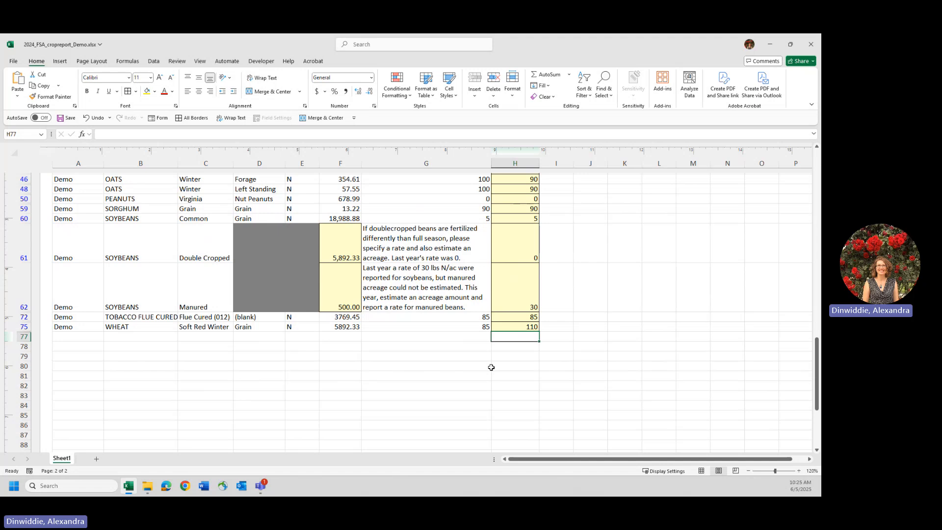
left_click(549, 327)
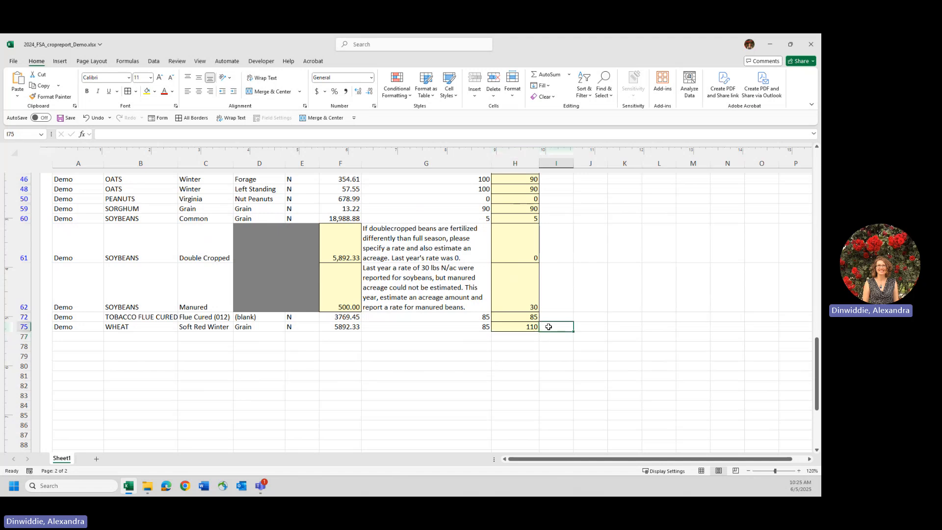
key("Left")
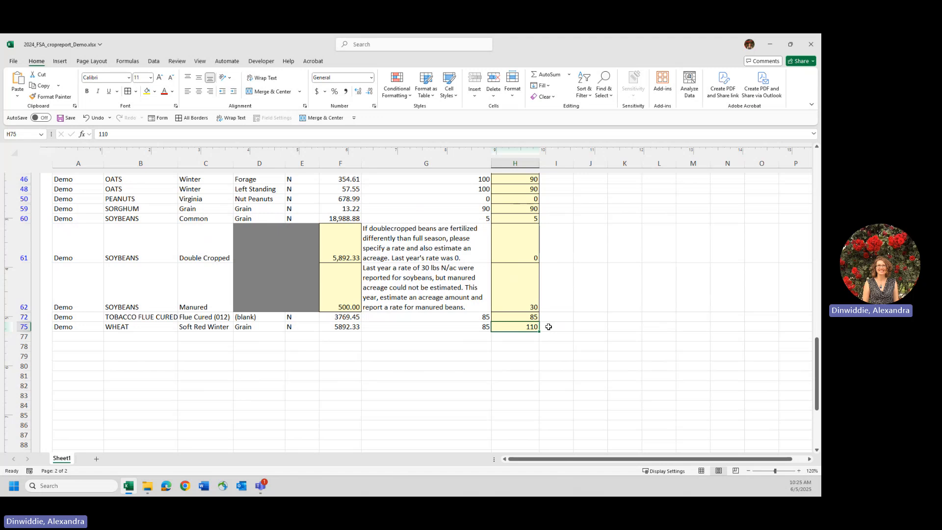
scroll(549, 327, "up", 5)
scroll(549, 327, "down", 5)
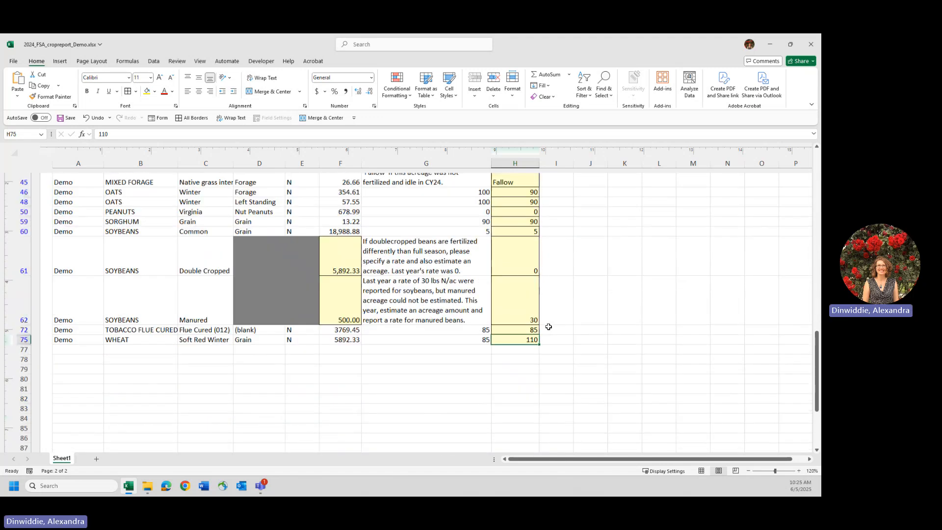
Step: Review the completed yellow cells across both pages of the crop report, back up to the reporting instructions
scroll(549, 327, "up", 1)
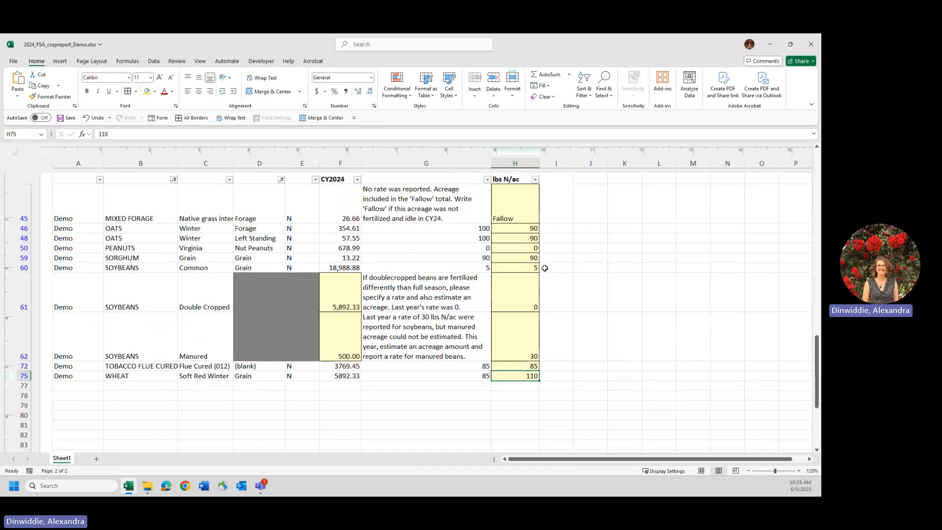
scroll(544, 268, "up", 1)
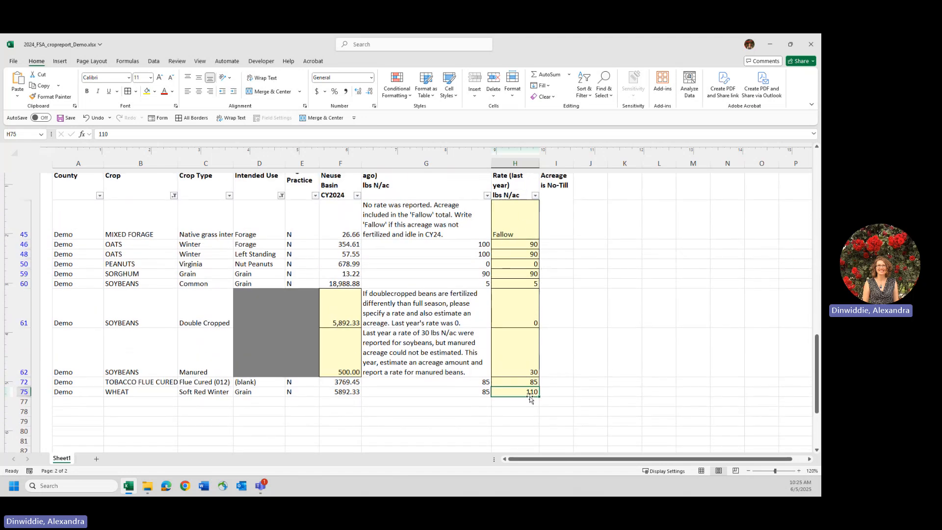
scroll(530, 398, "up", 10)
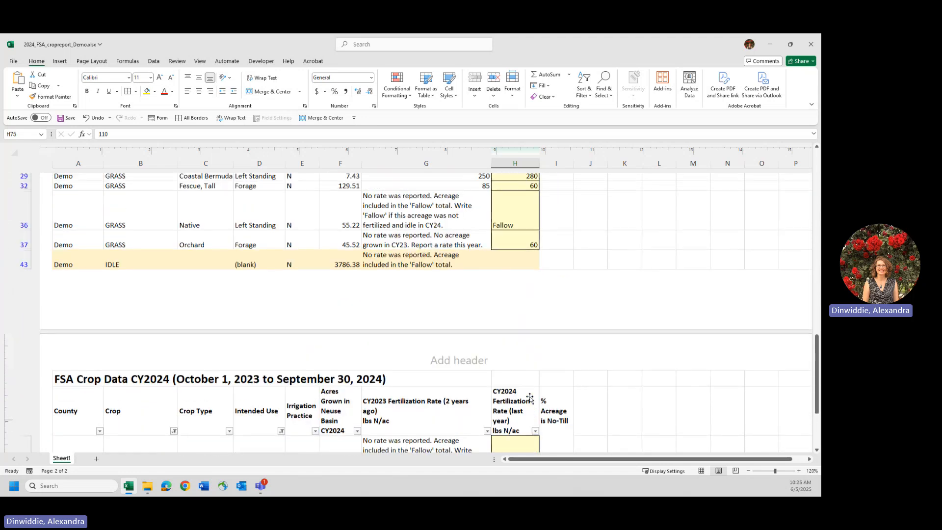
scroll(530, 399, "up", 5)
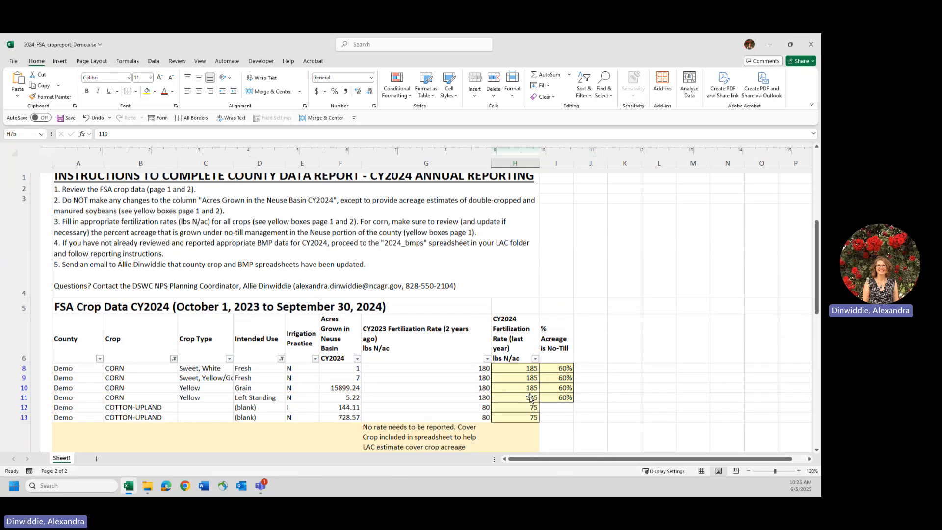
scroll(530, 399, "up", 2)
scroll(531, 399, "down", 4)
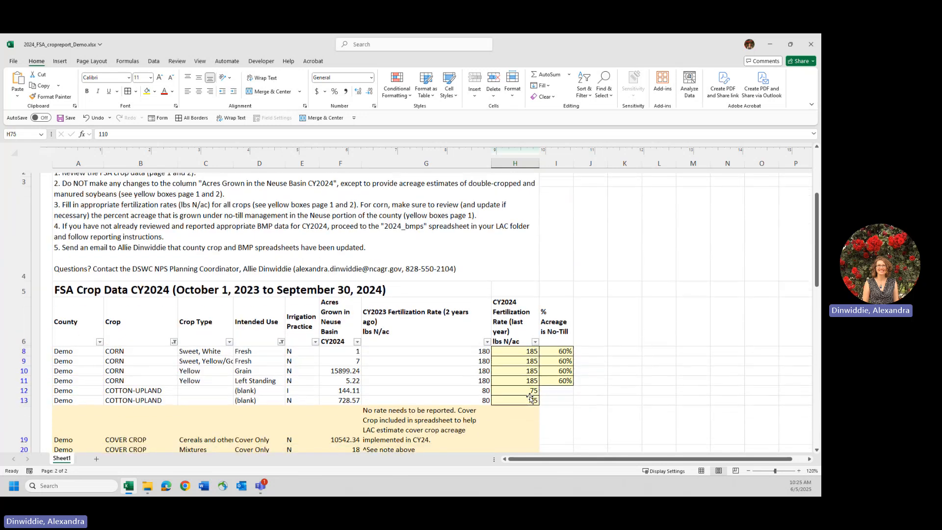
scroll(530, 399, "up", 5)
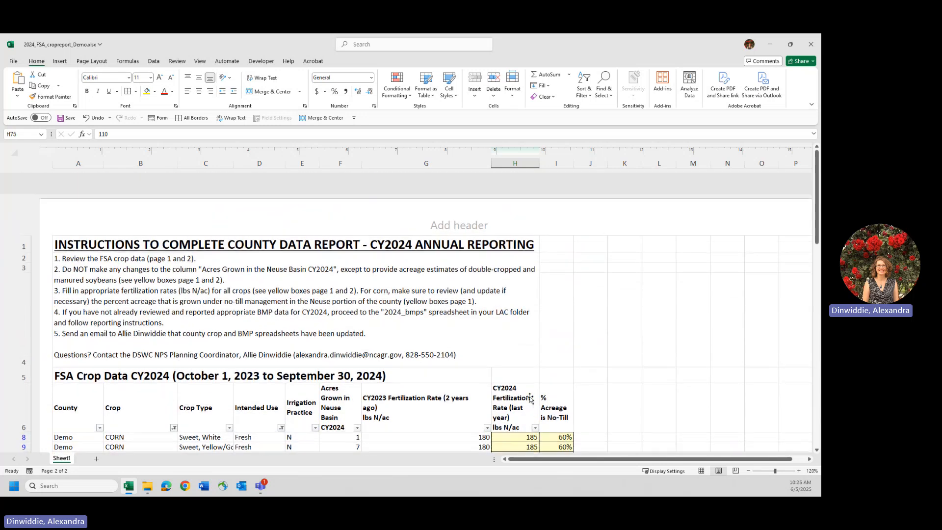
scroll(530, 399, "down", 1)
left_click(580, 277)
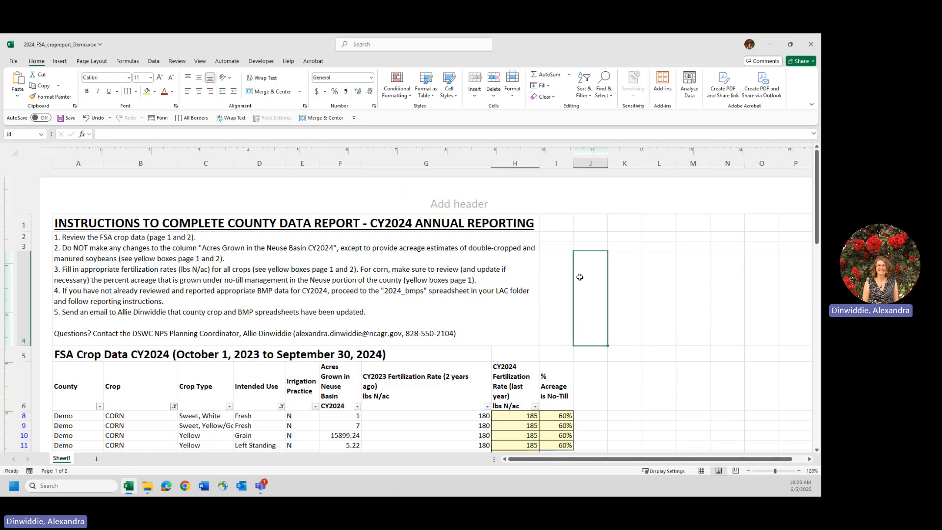